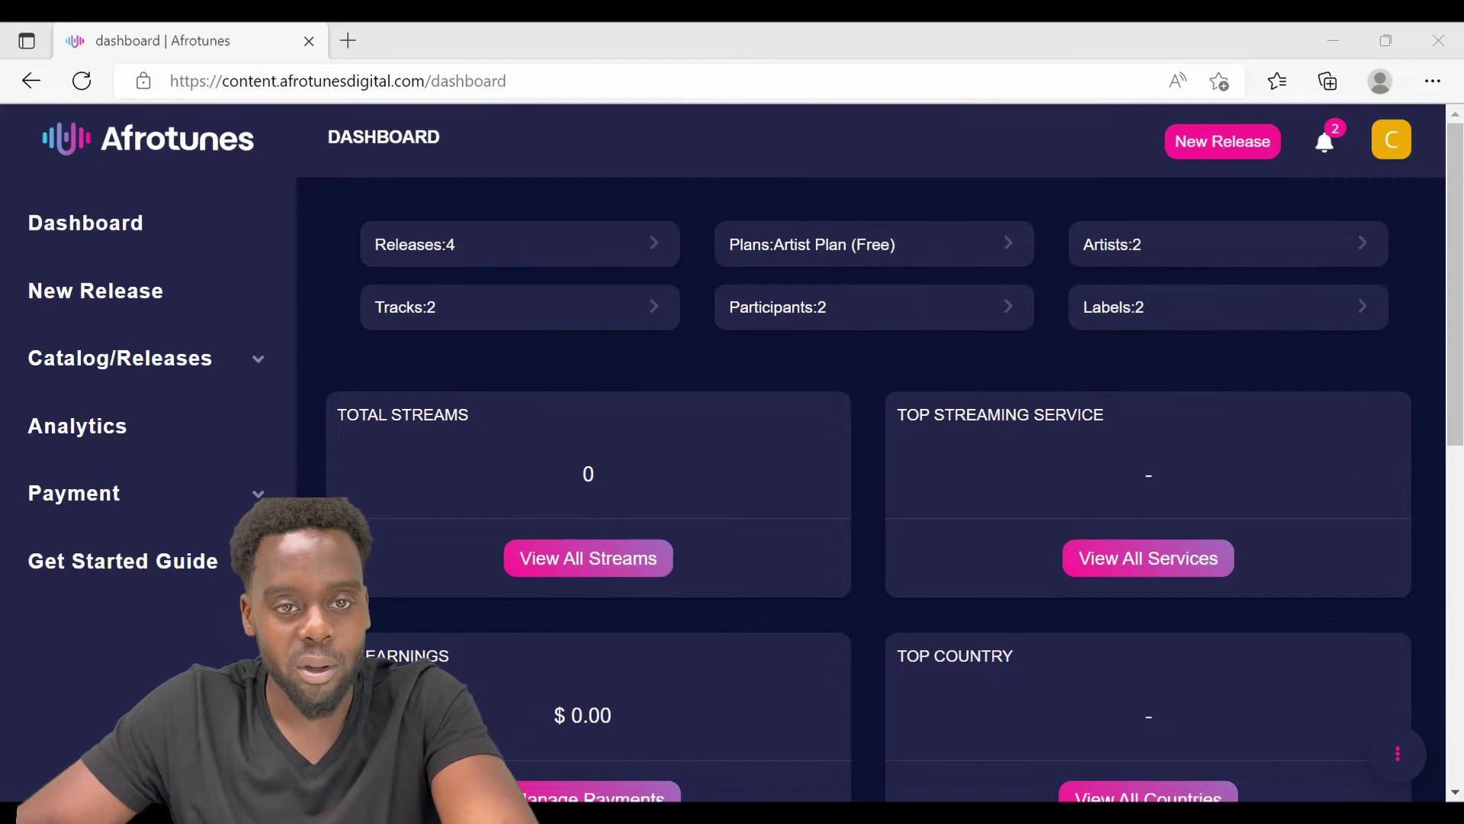
- Start a new release, dismiss the content guidelines notice, and keep the Free Artist Plan
click(1210, 151)
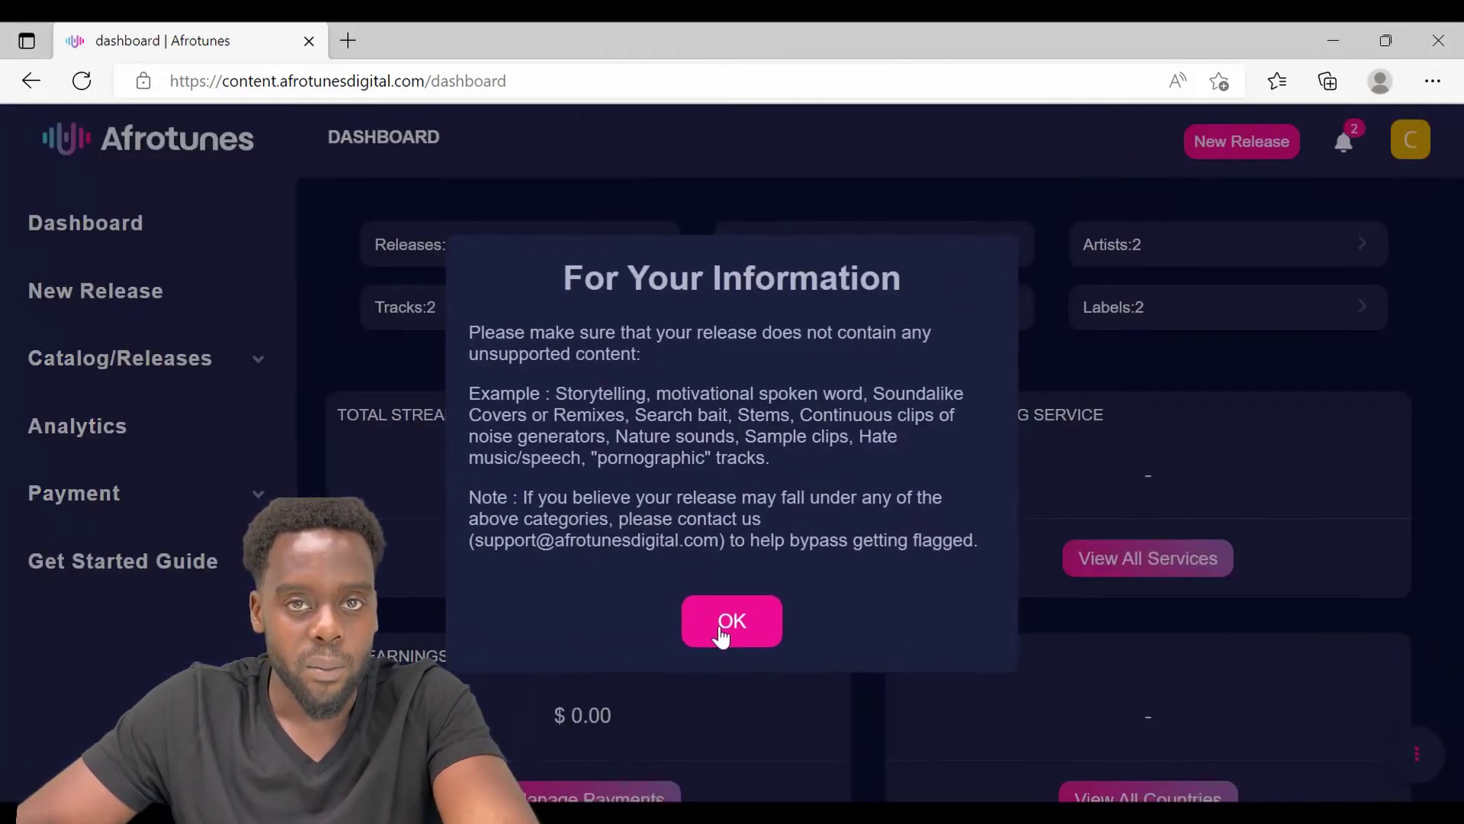
click(728, 625)
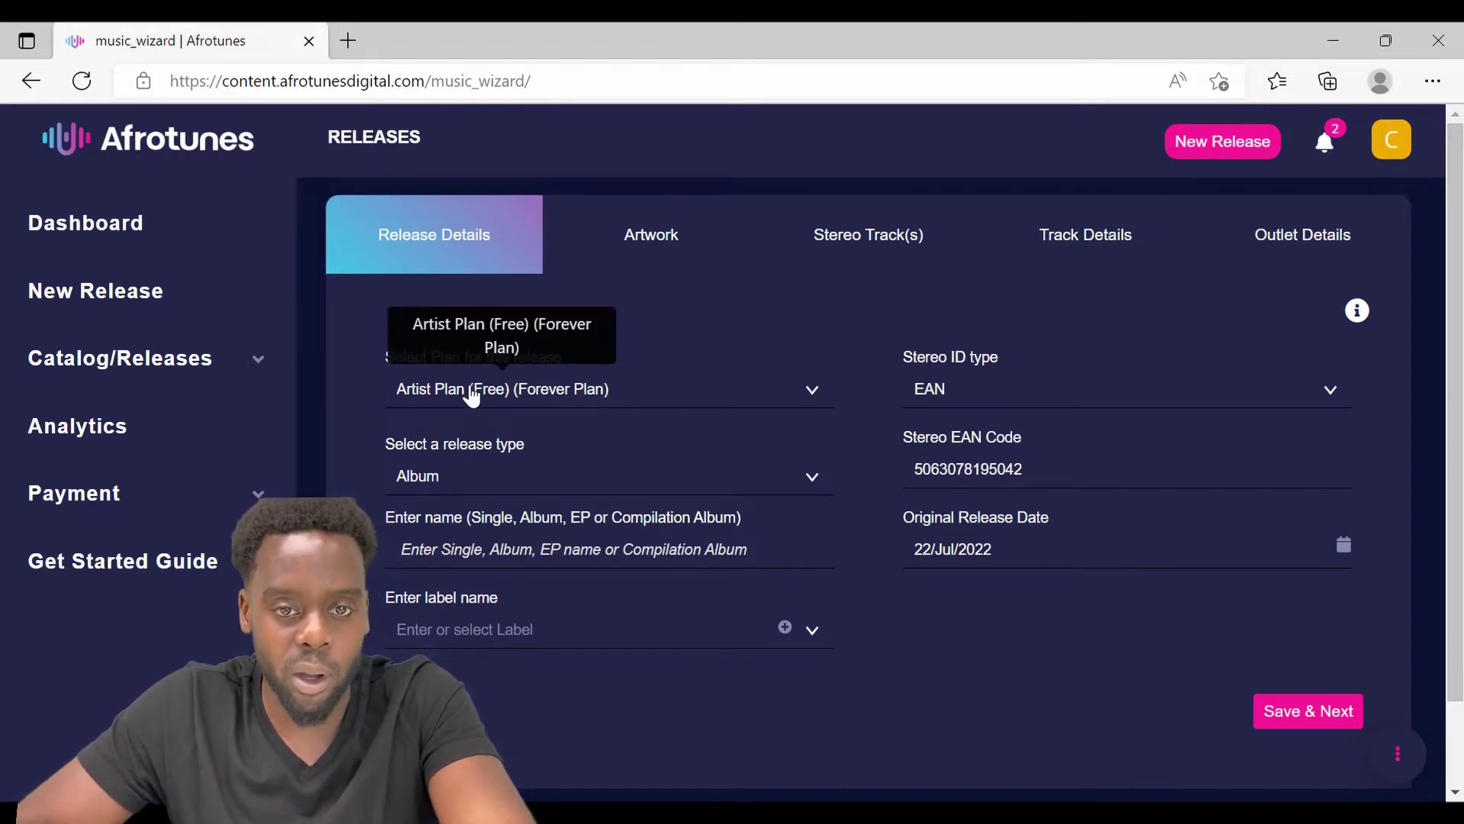
click(814, 397)
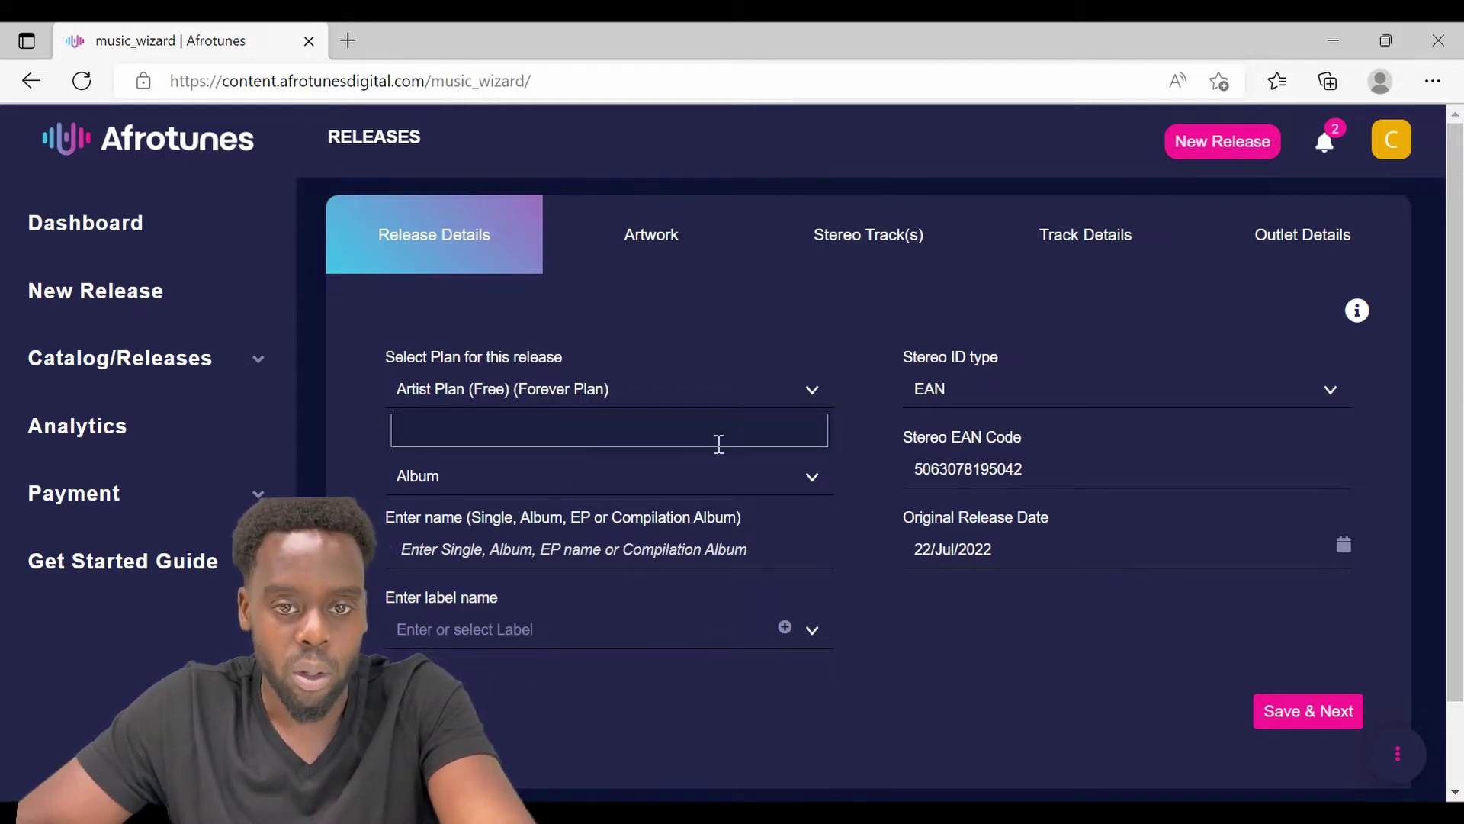
click(777, 389)
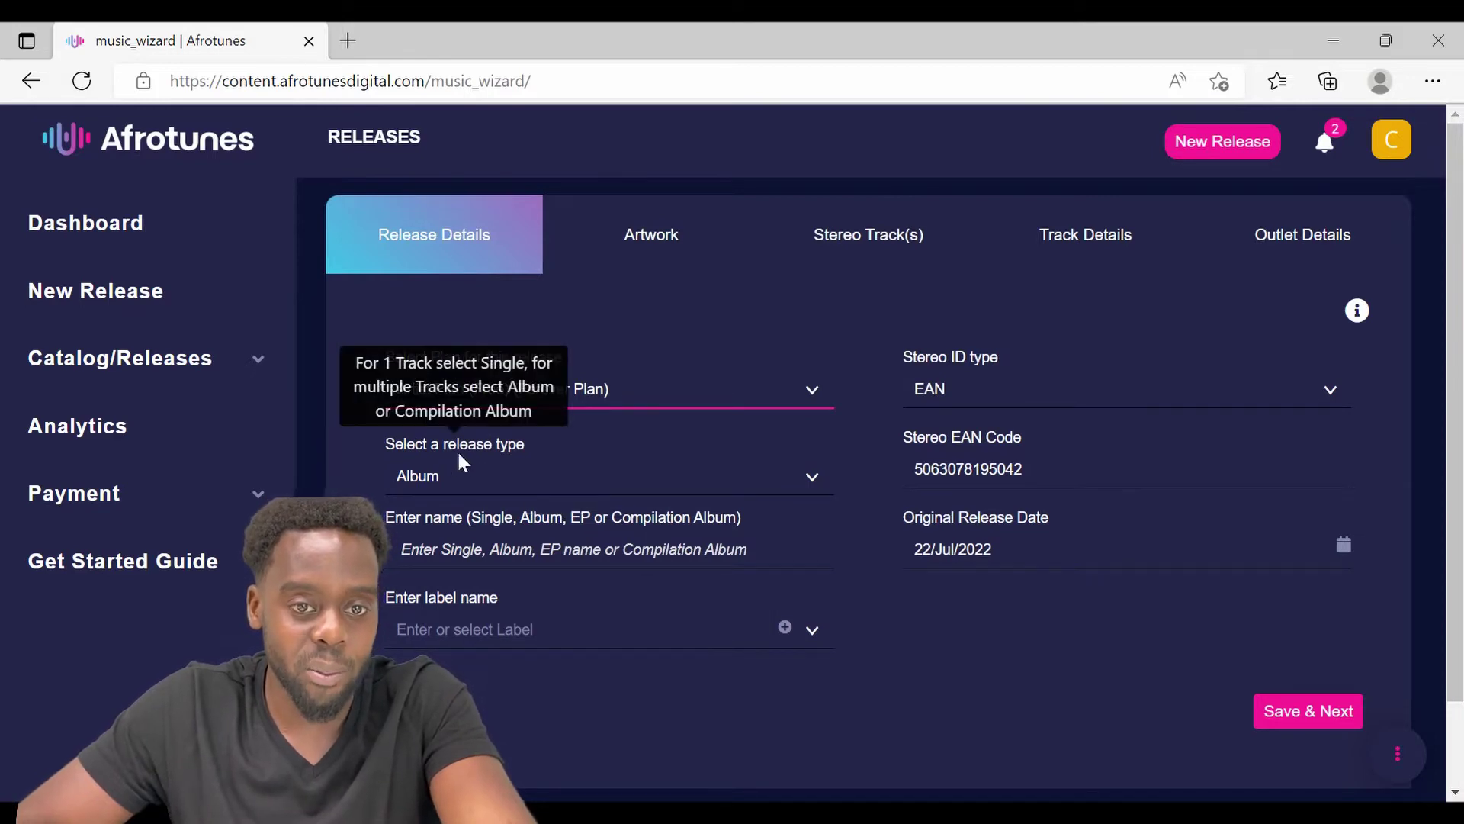
- Set the release type to Single after briefly trying Compilation Album
click(813, 477)
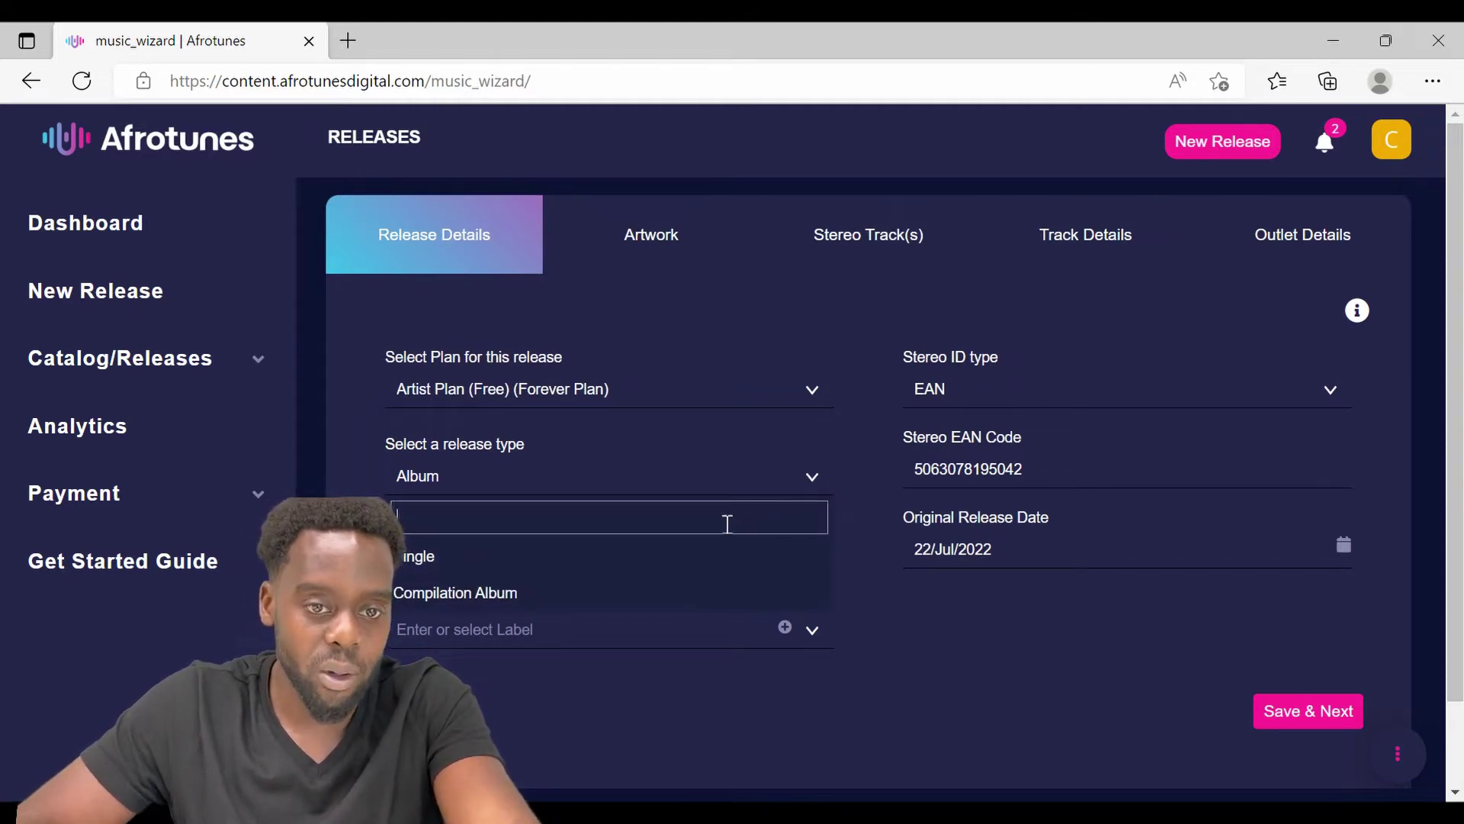
click(523, 559)
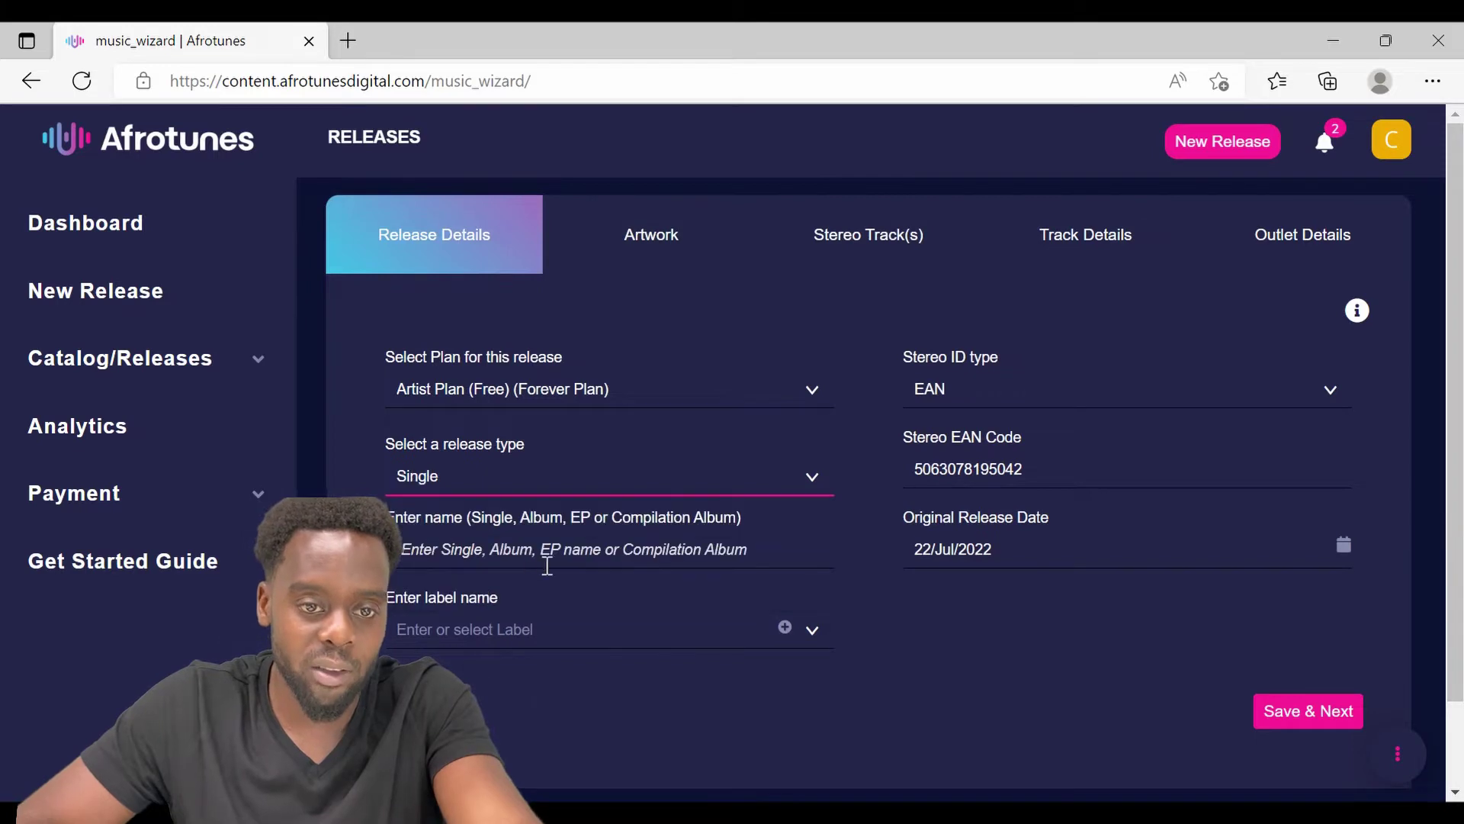
click(810, 484)
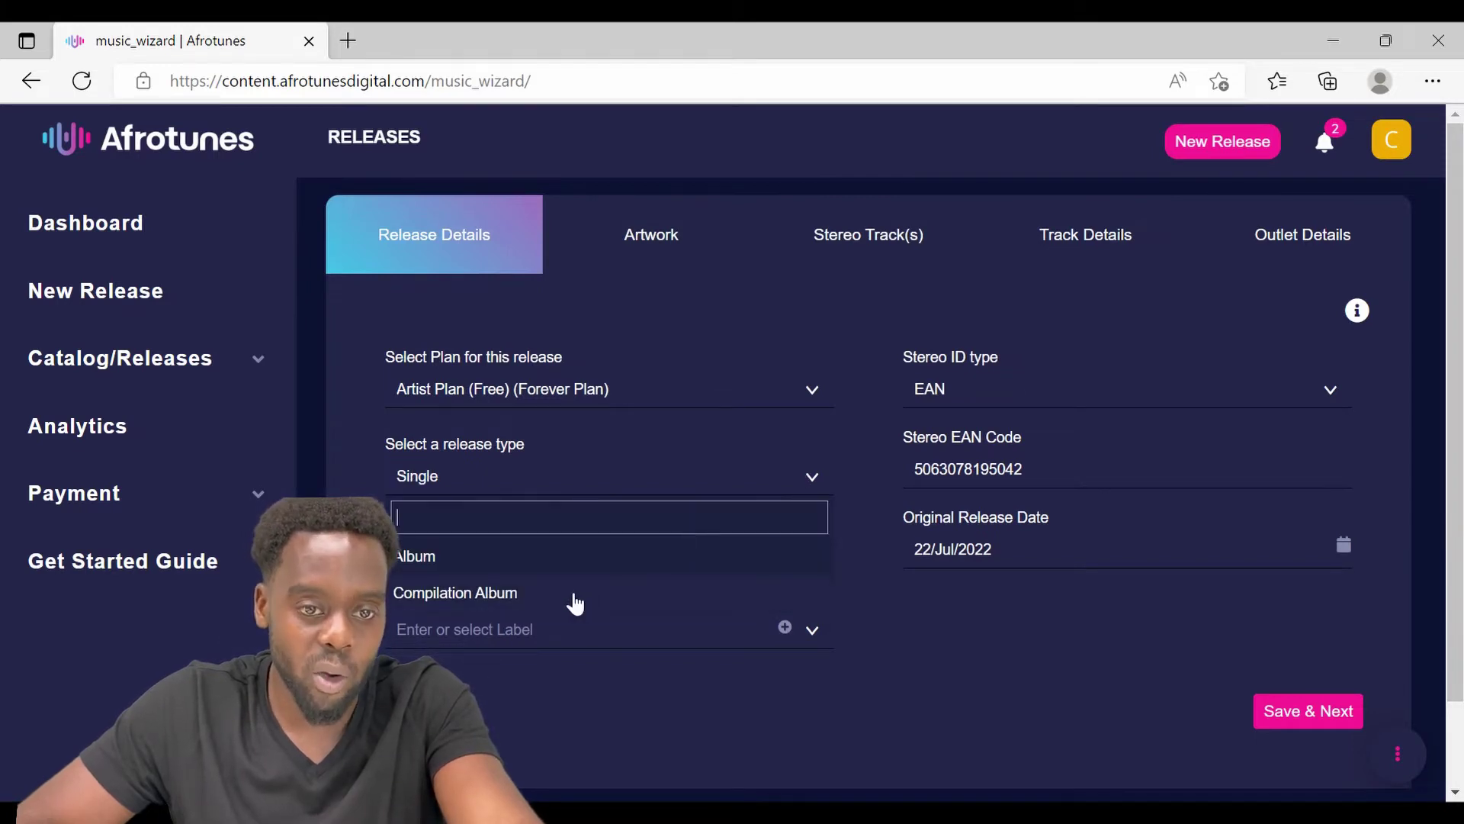
click(576, 603)
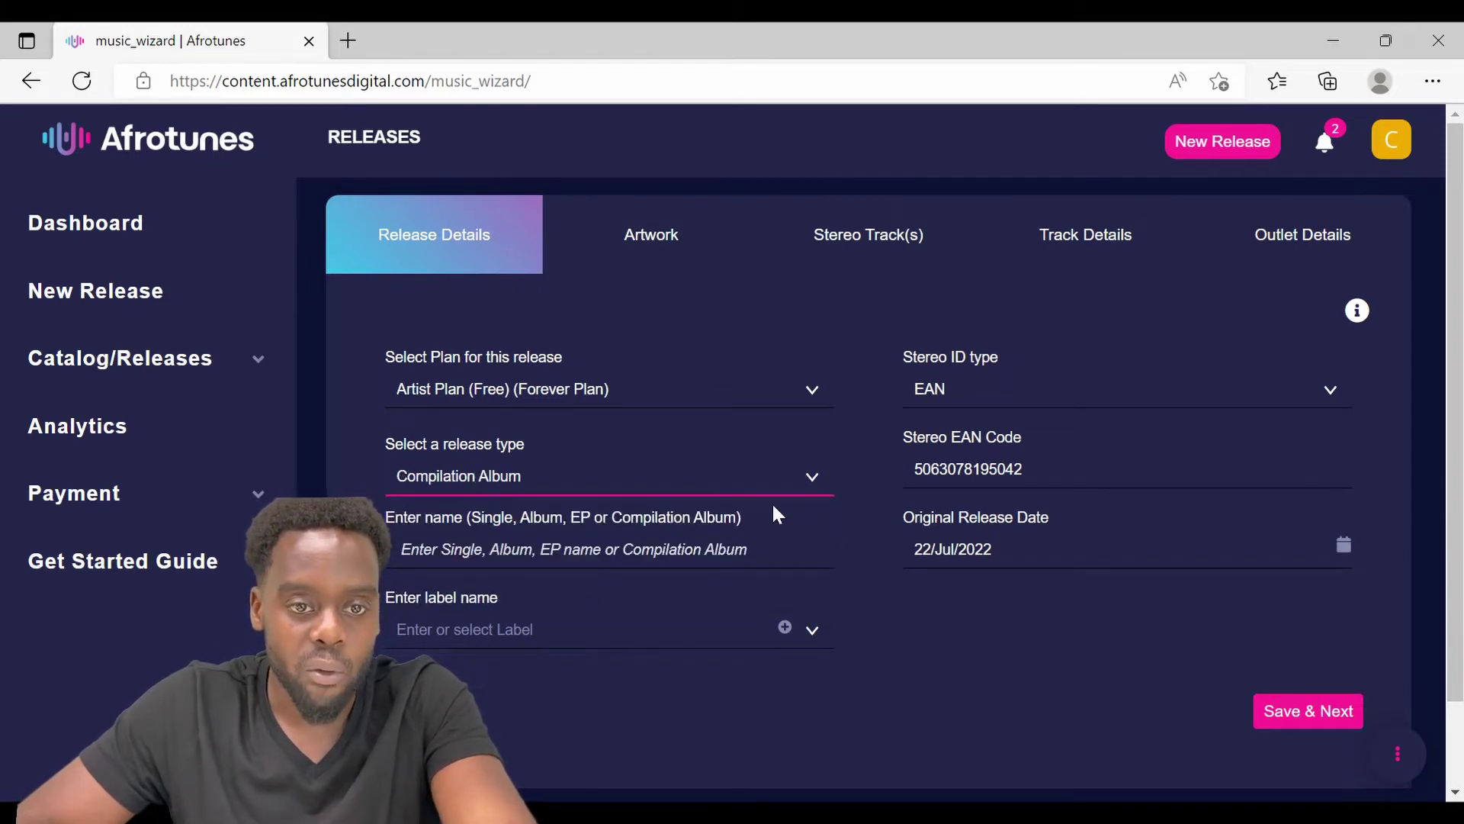
click(814, 479)
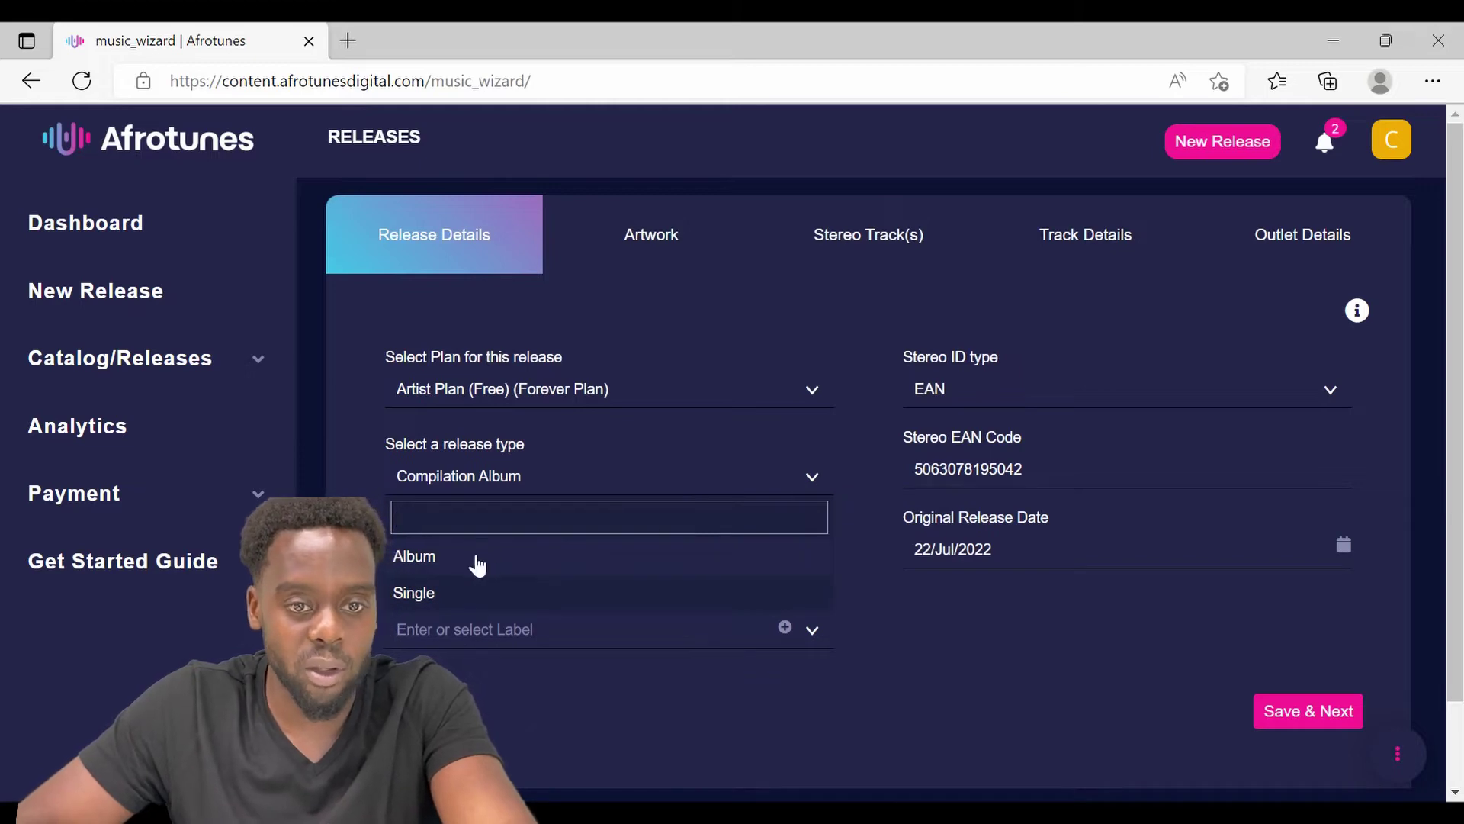
click(456, 599)
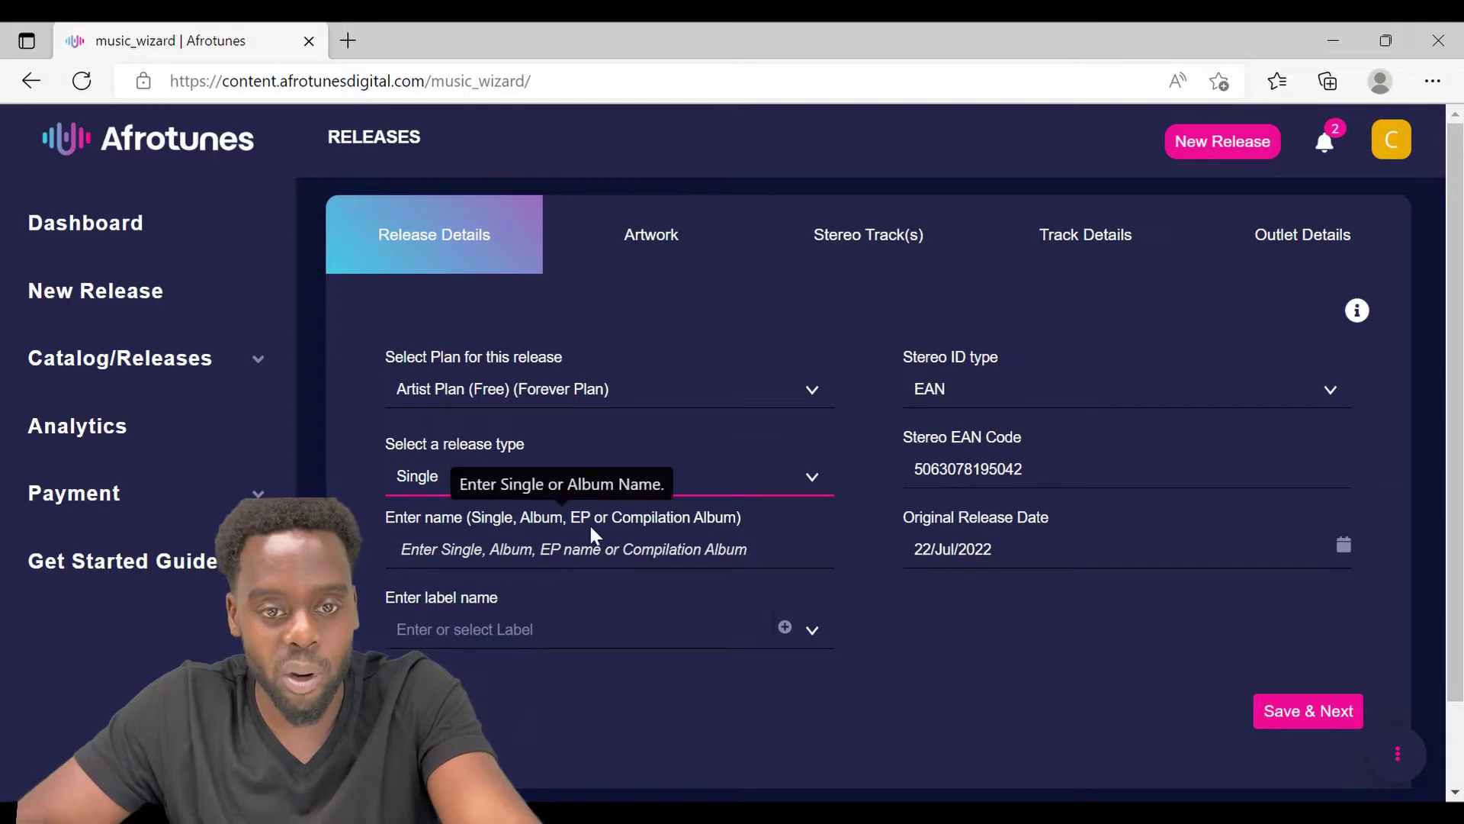
- Enter 'Ding Ding' as the release name and 'Afrotunes' as the label
click(624, 559)
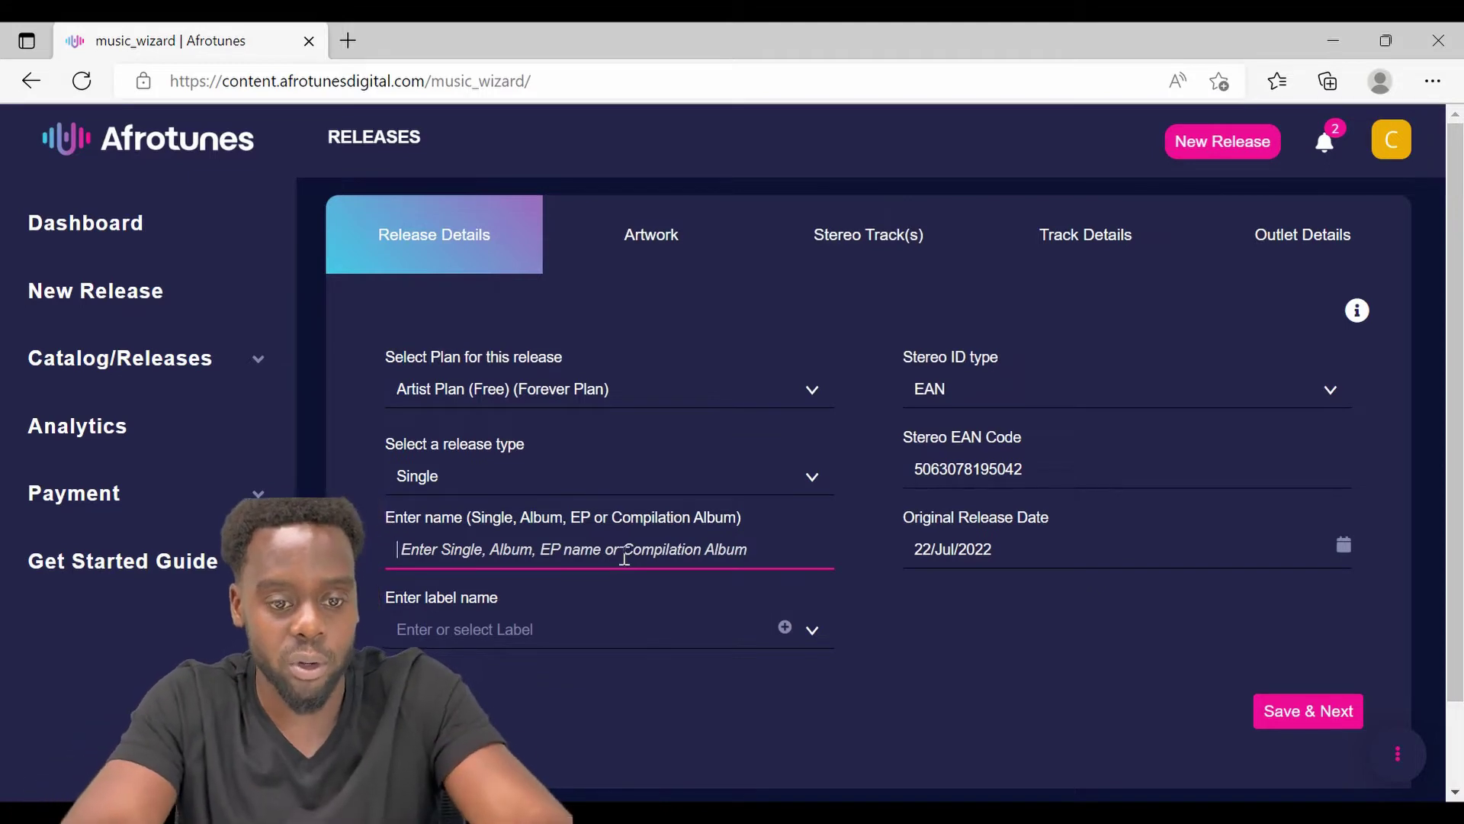
text(Ding Ding)
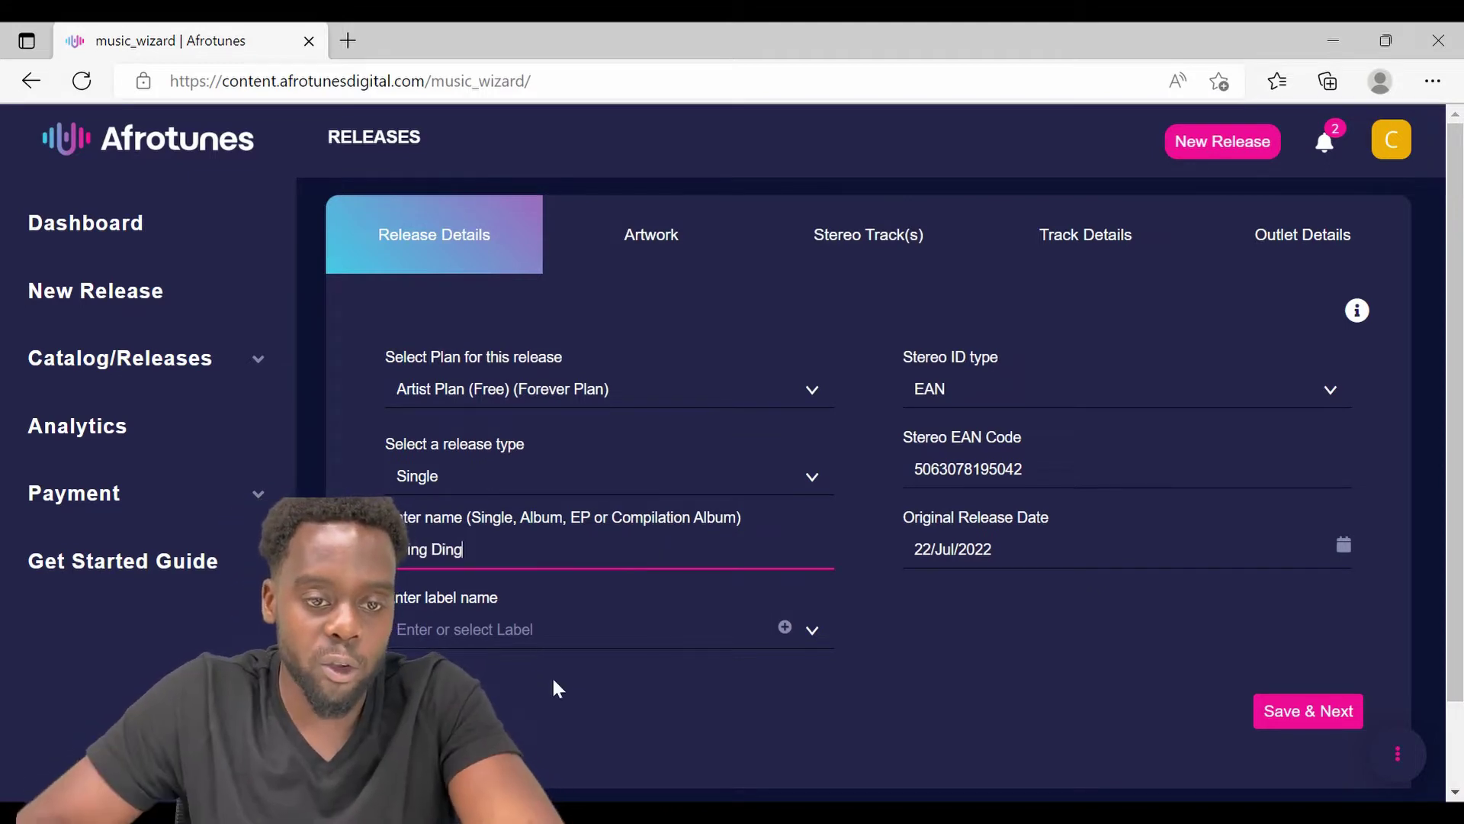
click(501, 638)
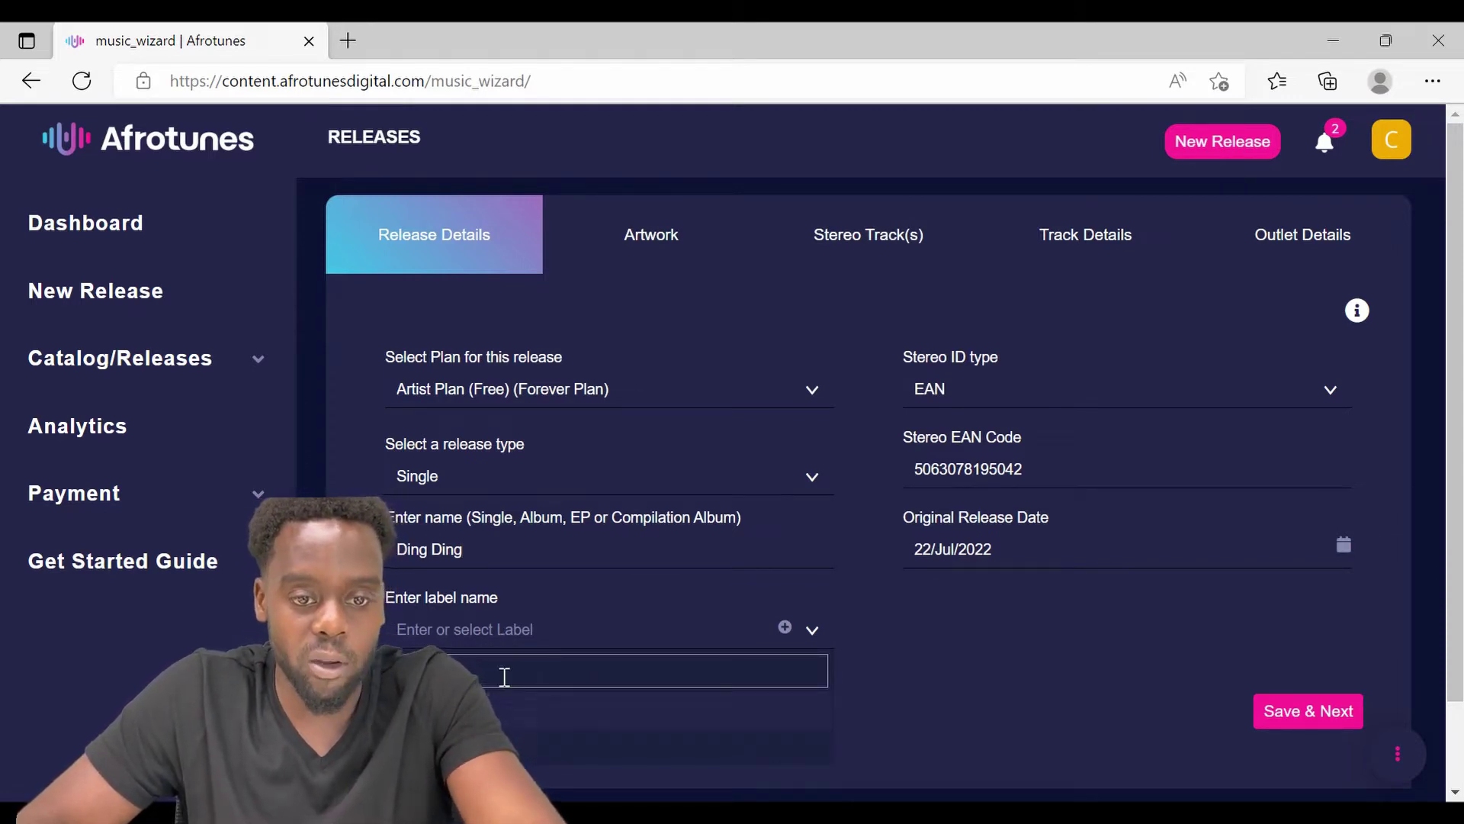
text(Afrotunes)
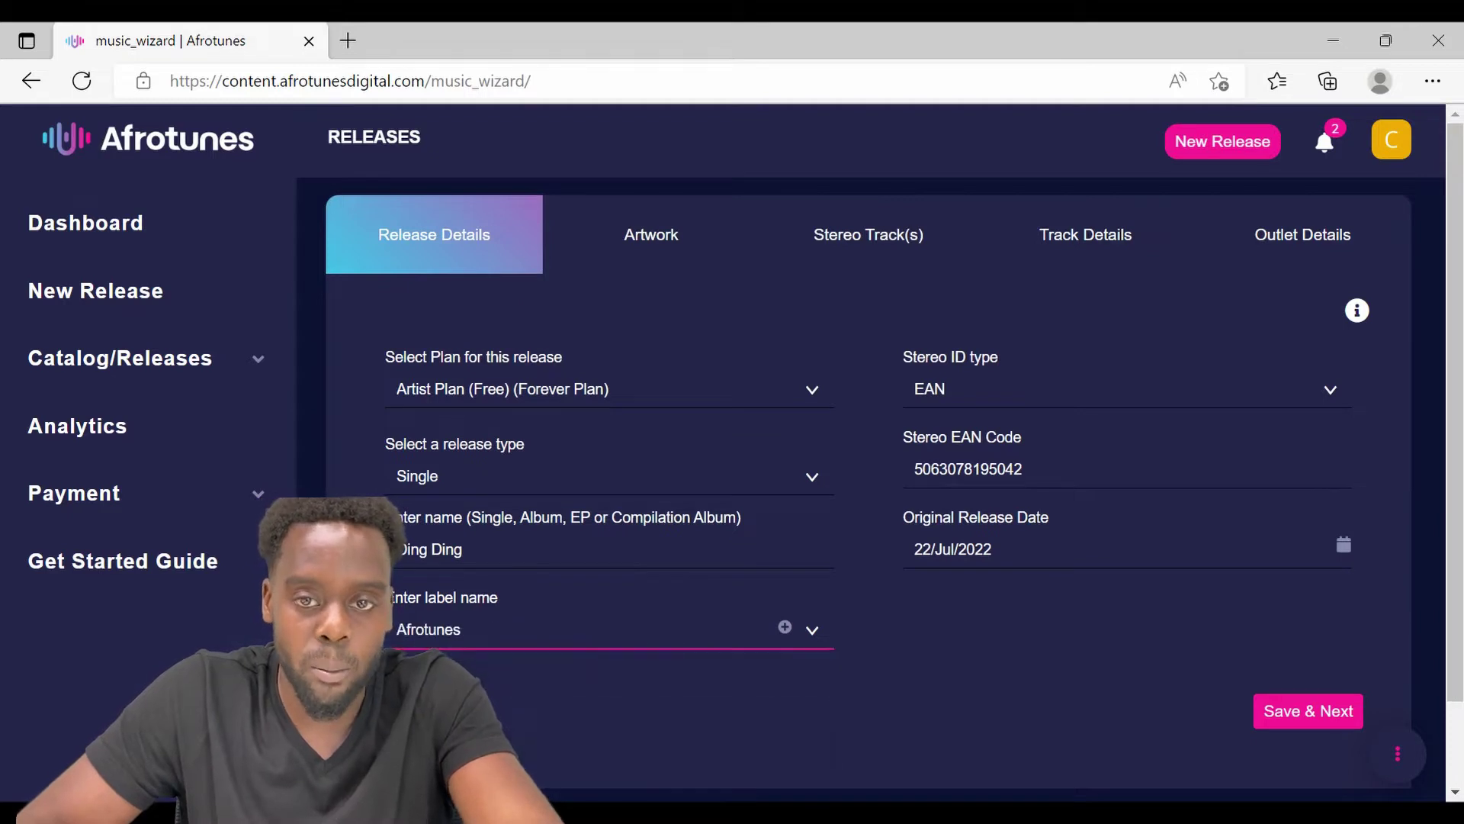
click(1330, 394)
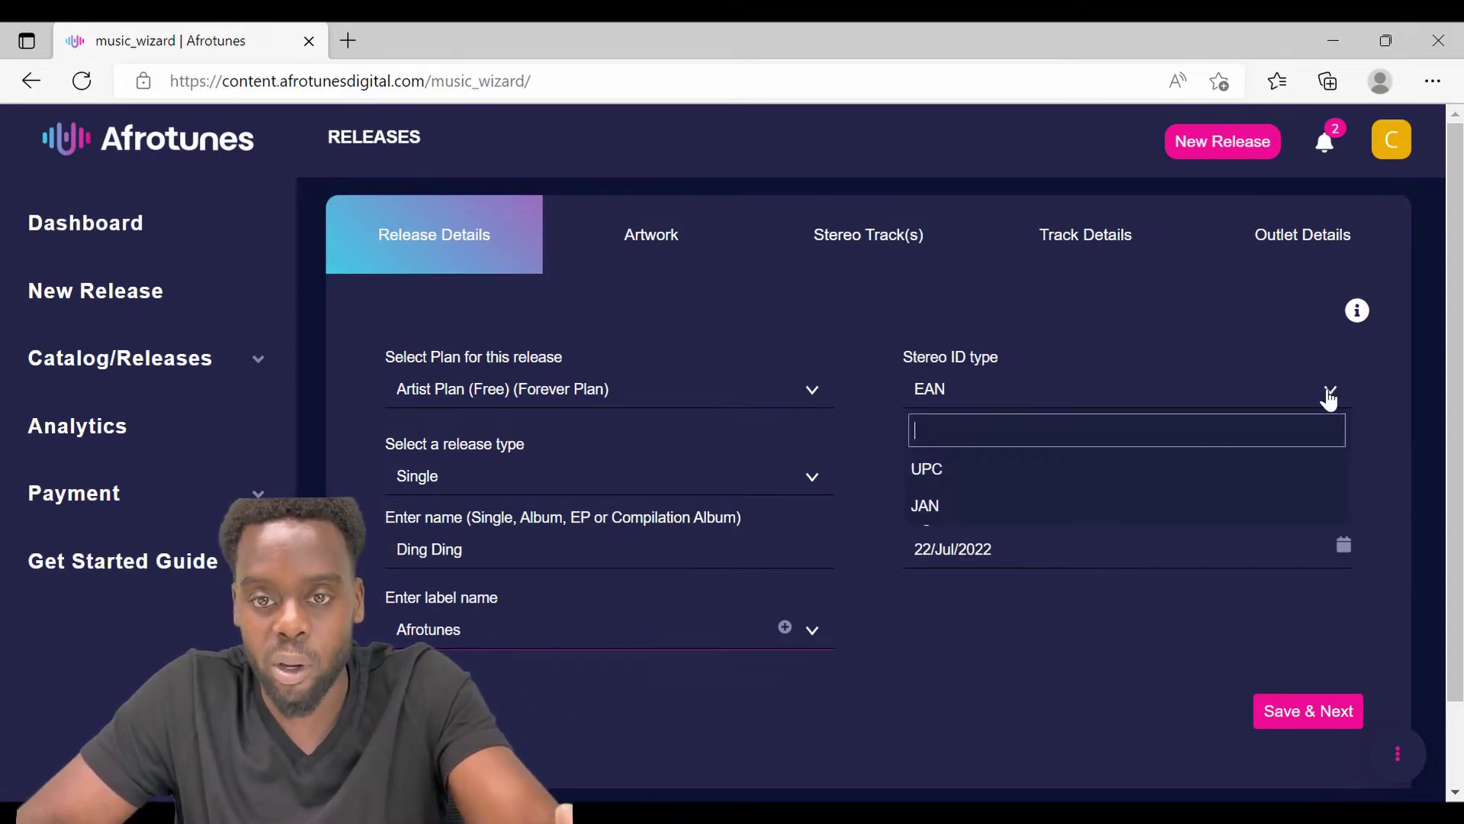
click(1022, 458)
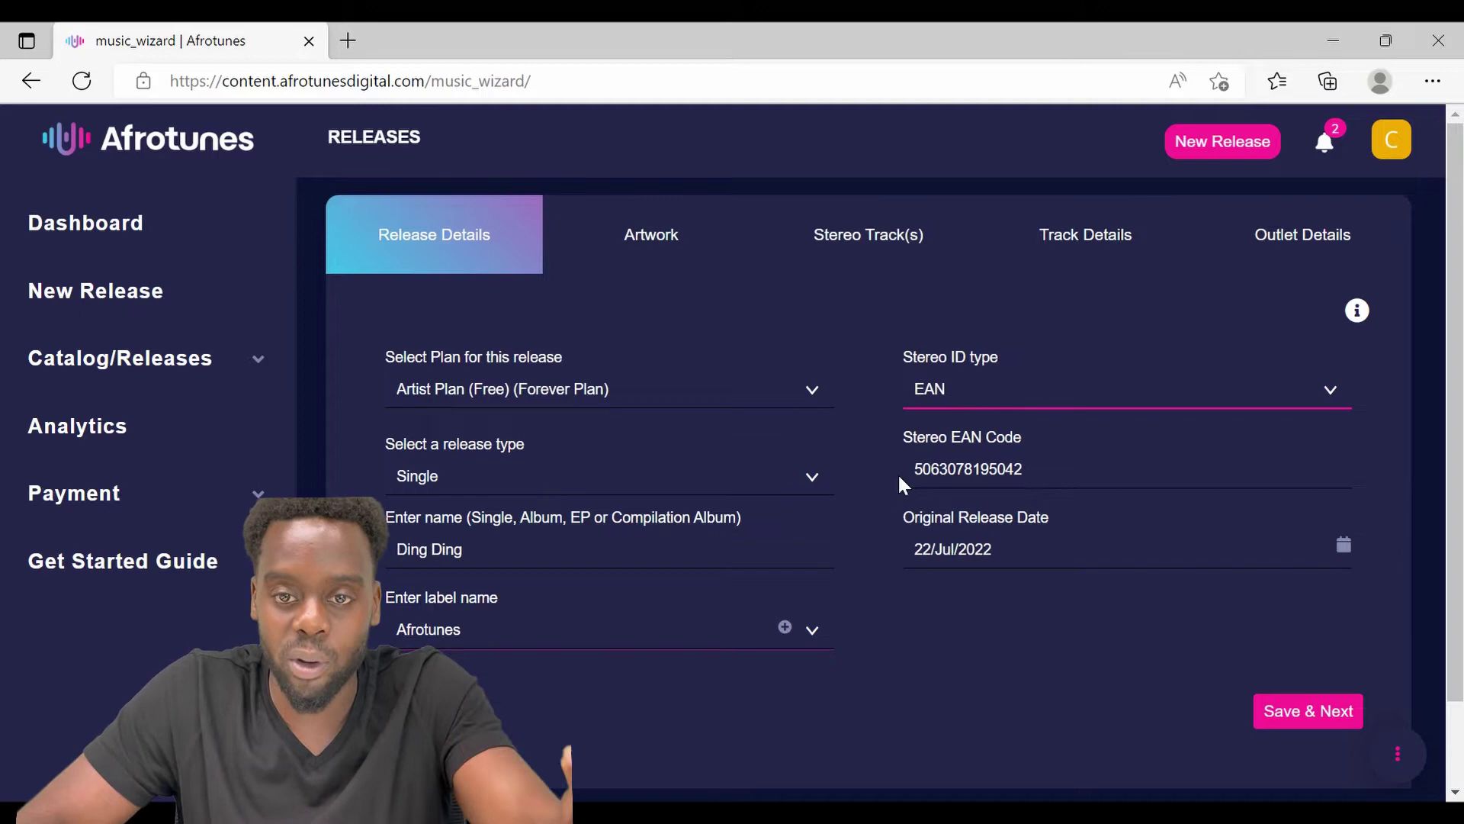
mouse_move(925, 491)
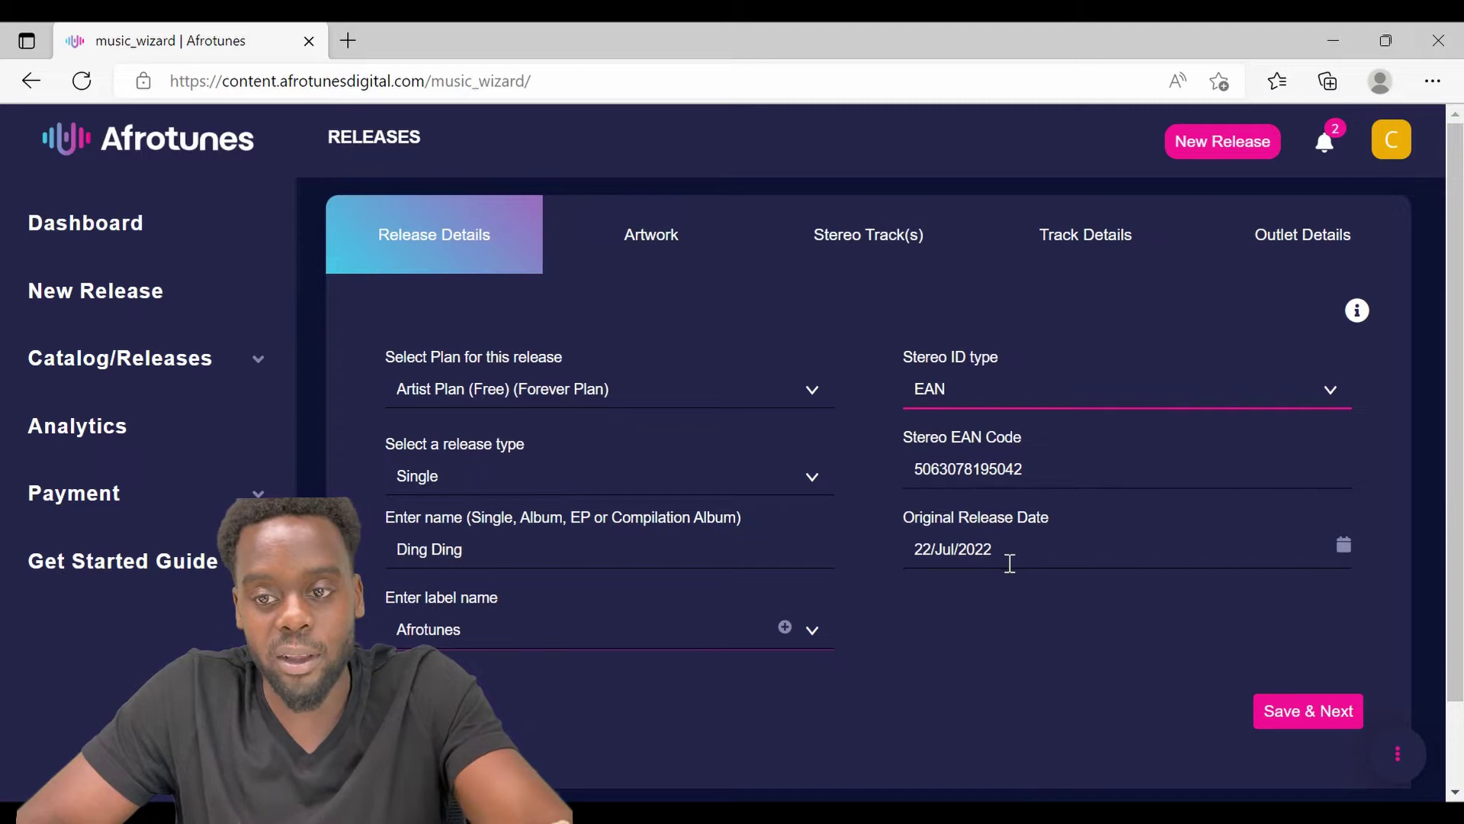
click(1348, 553)
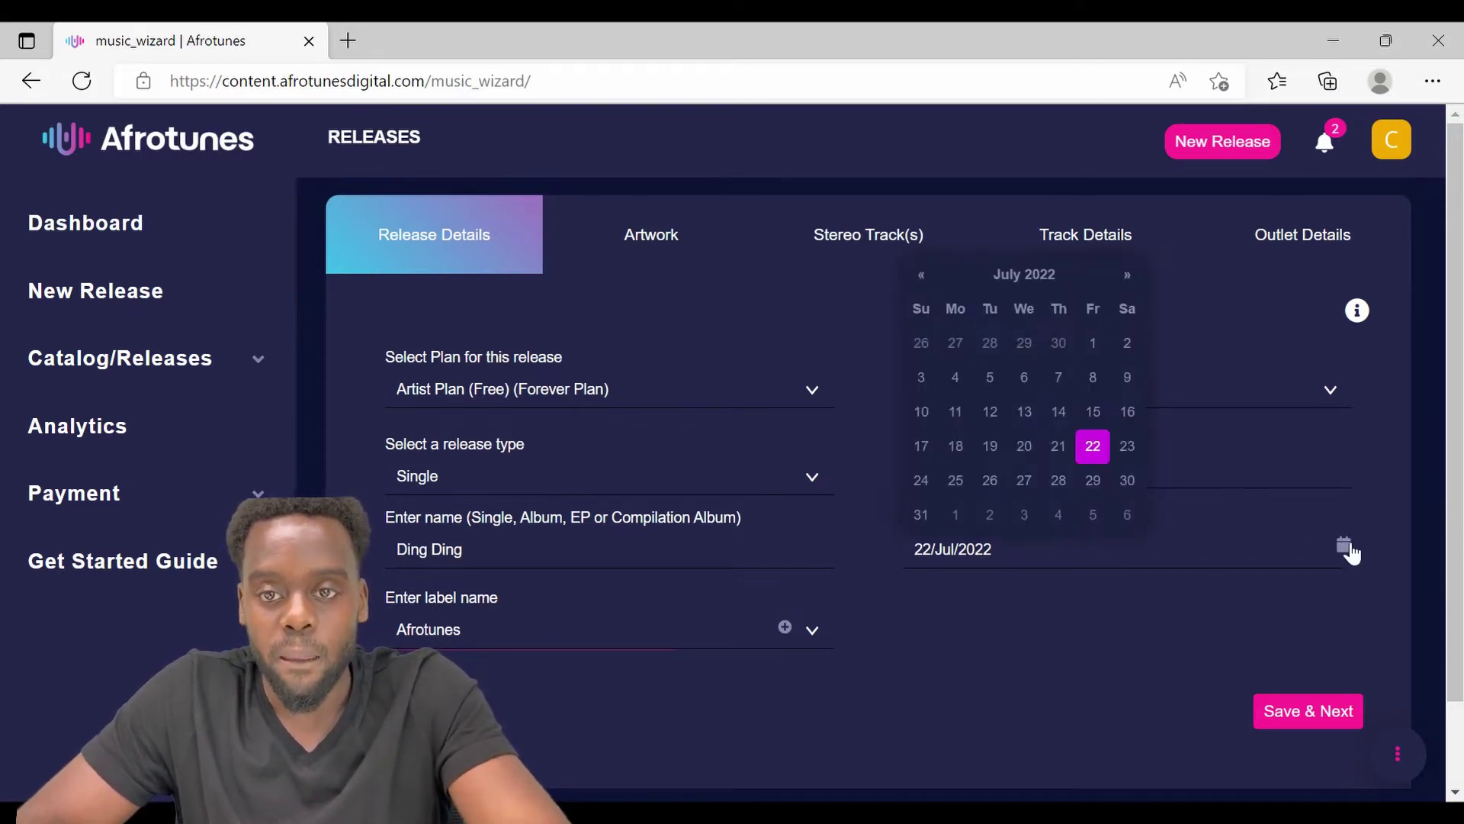
click(1093, 446)
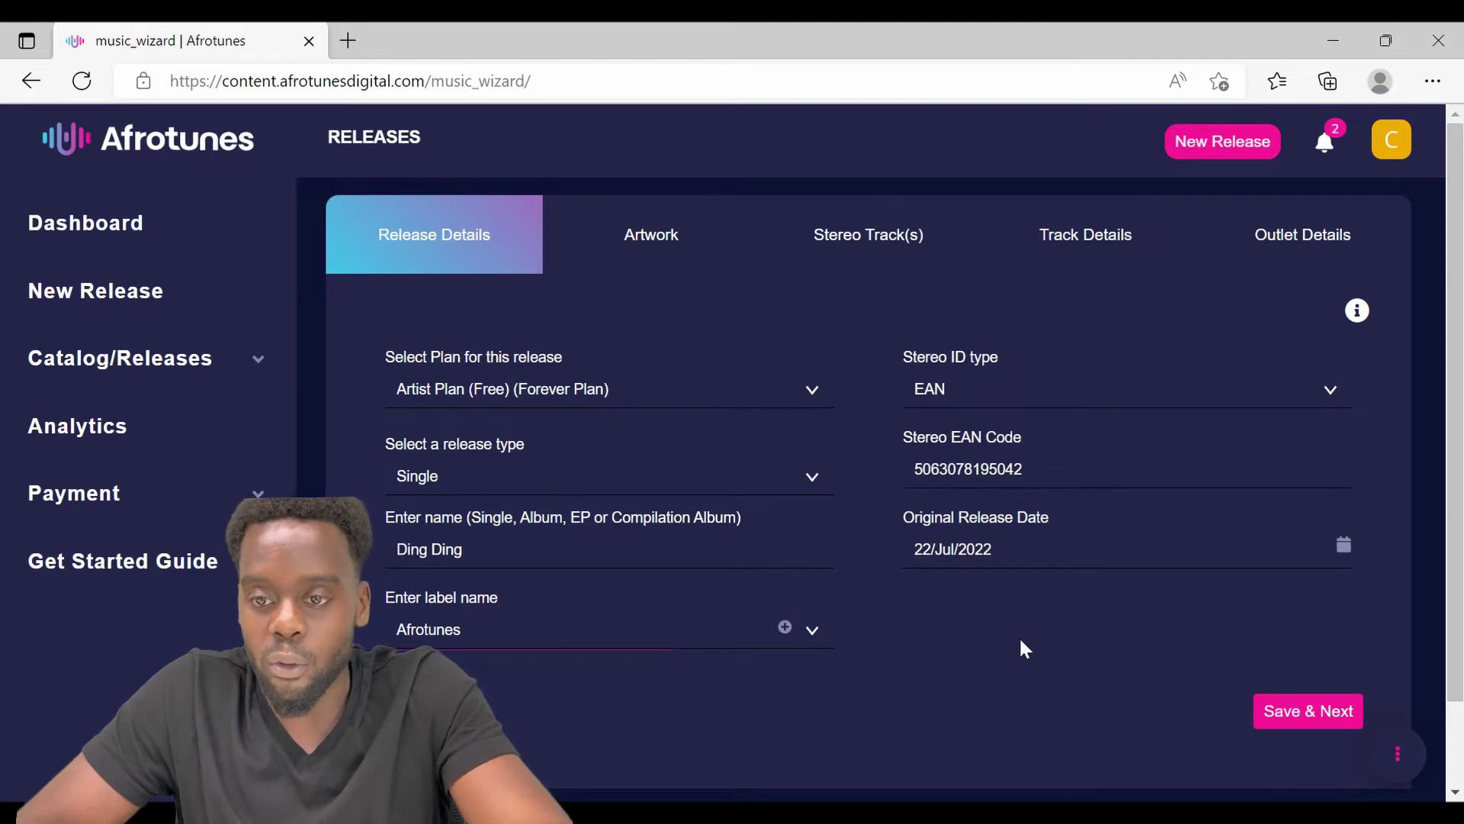
- Save the release details with Save & Next to reach the Artwork step
click(1301, 716)
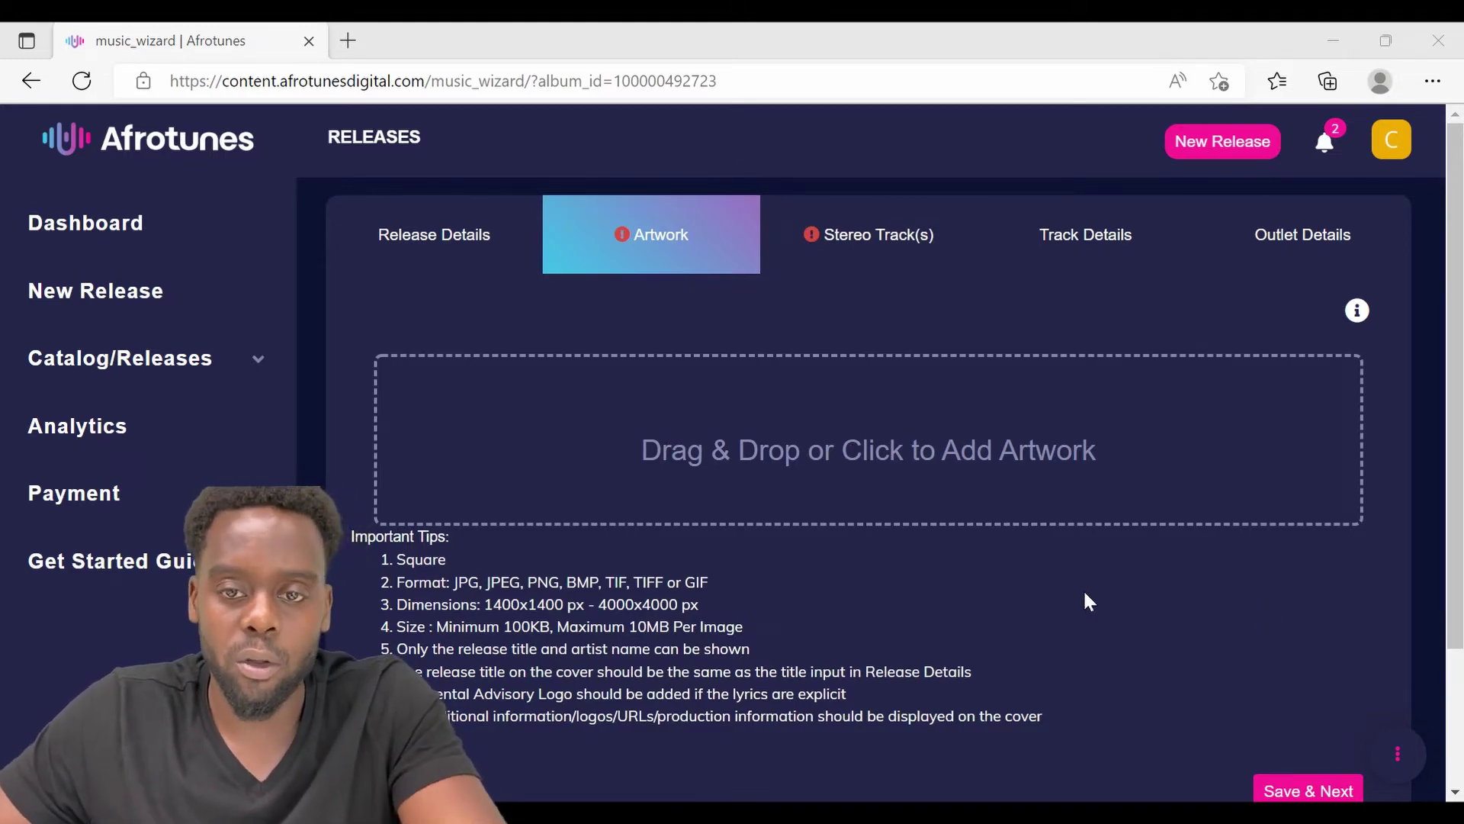
- Upload the 'Ding Ding Explicit' image file as the release cover
click(915, 461)
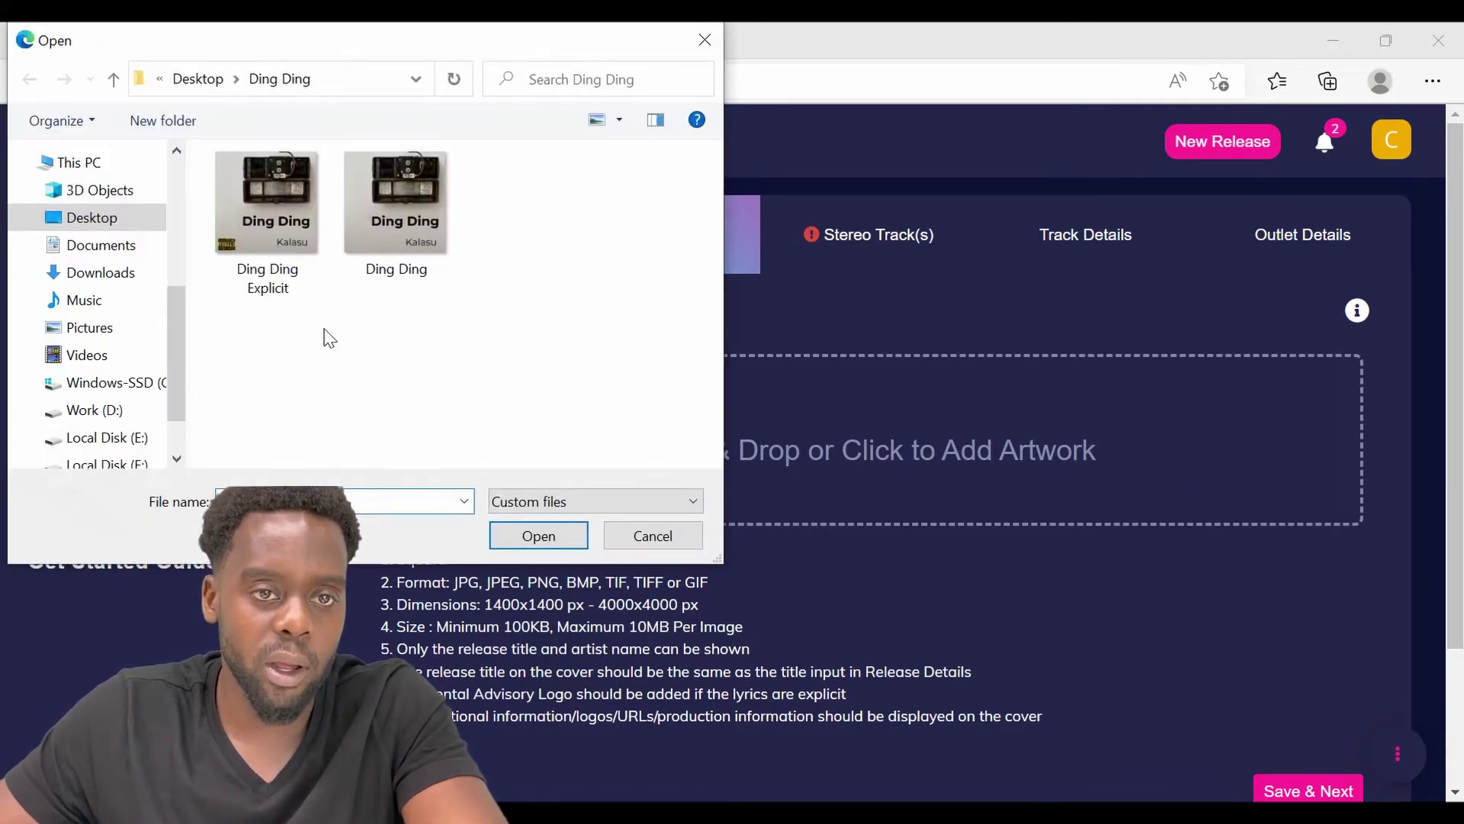
drag(397, 47, 418, 107)
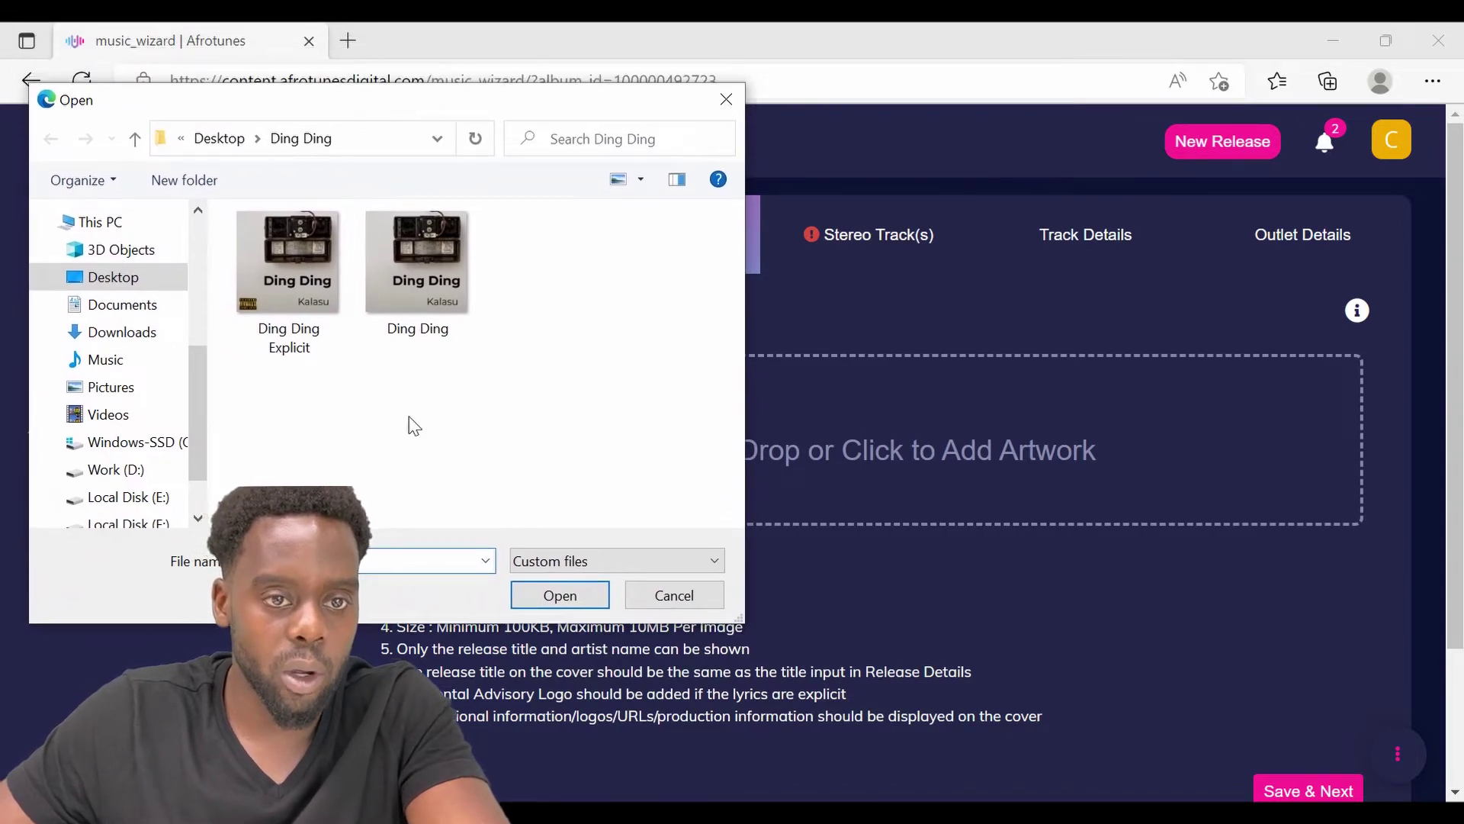
mouse_move(311, 287)
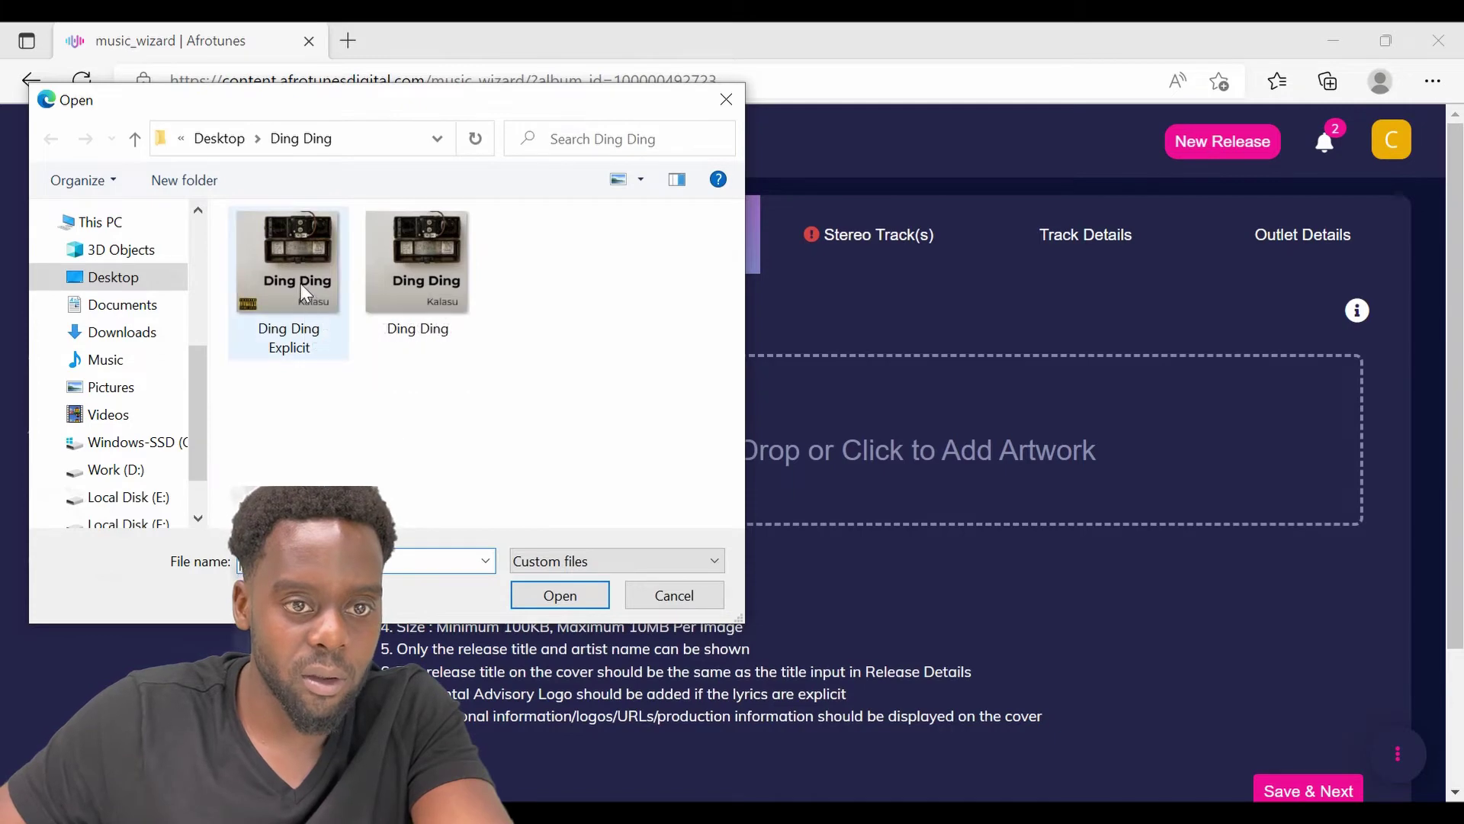
click(305, 292)
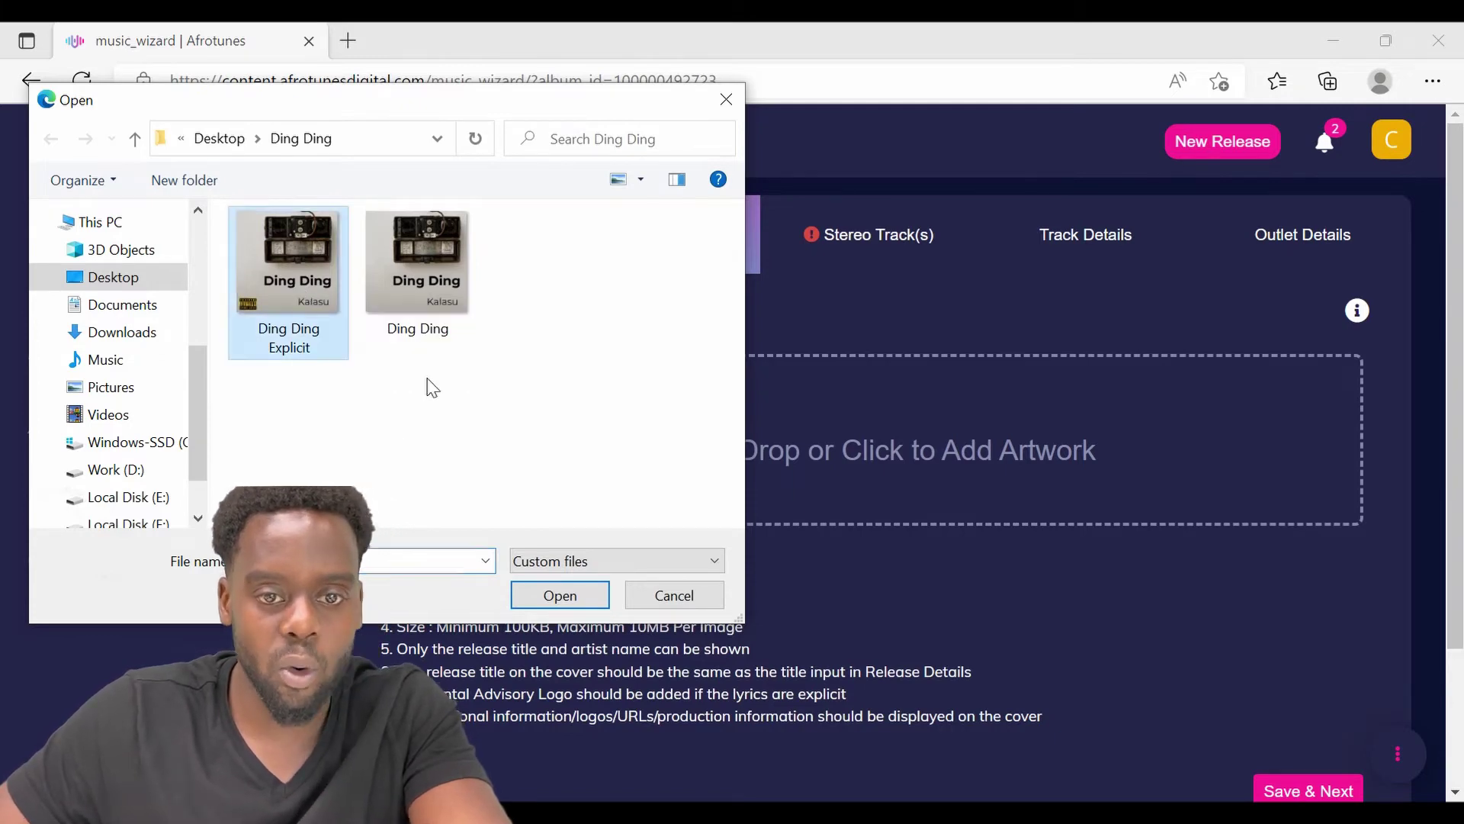
click(578, 606)
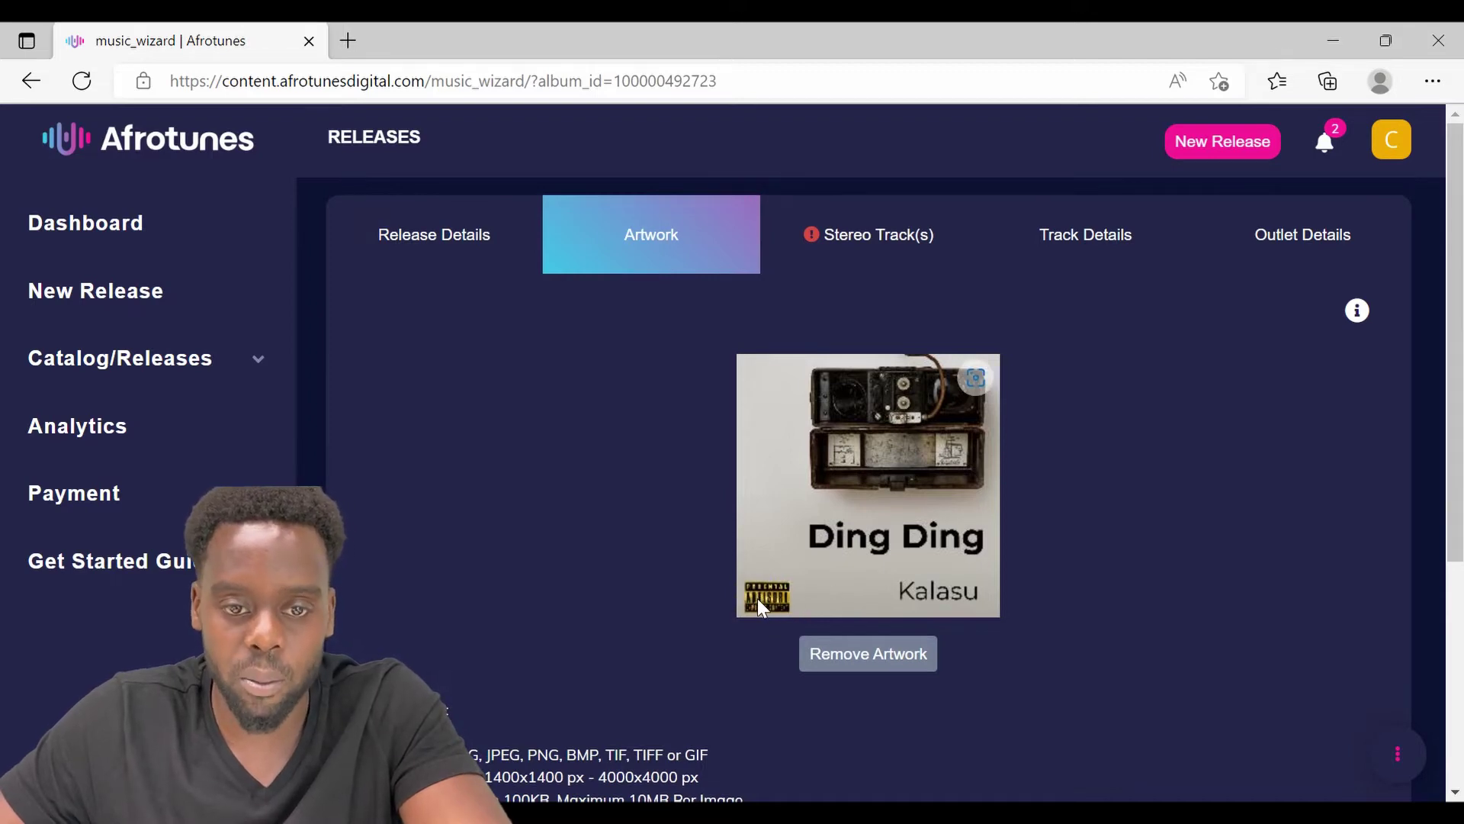
scroll(798, 492, down, 5)
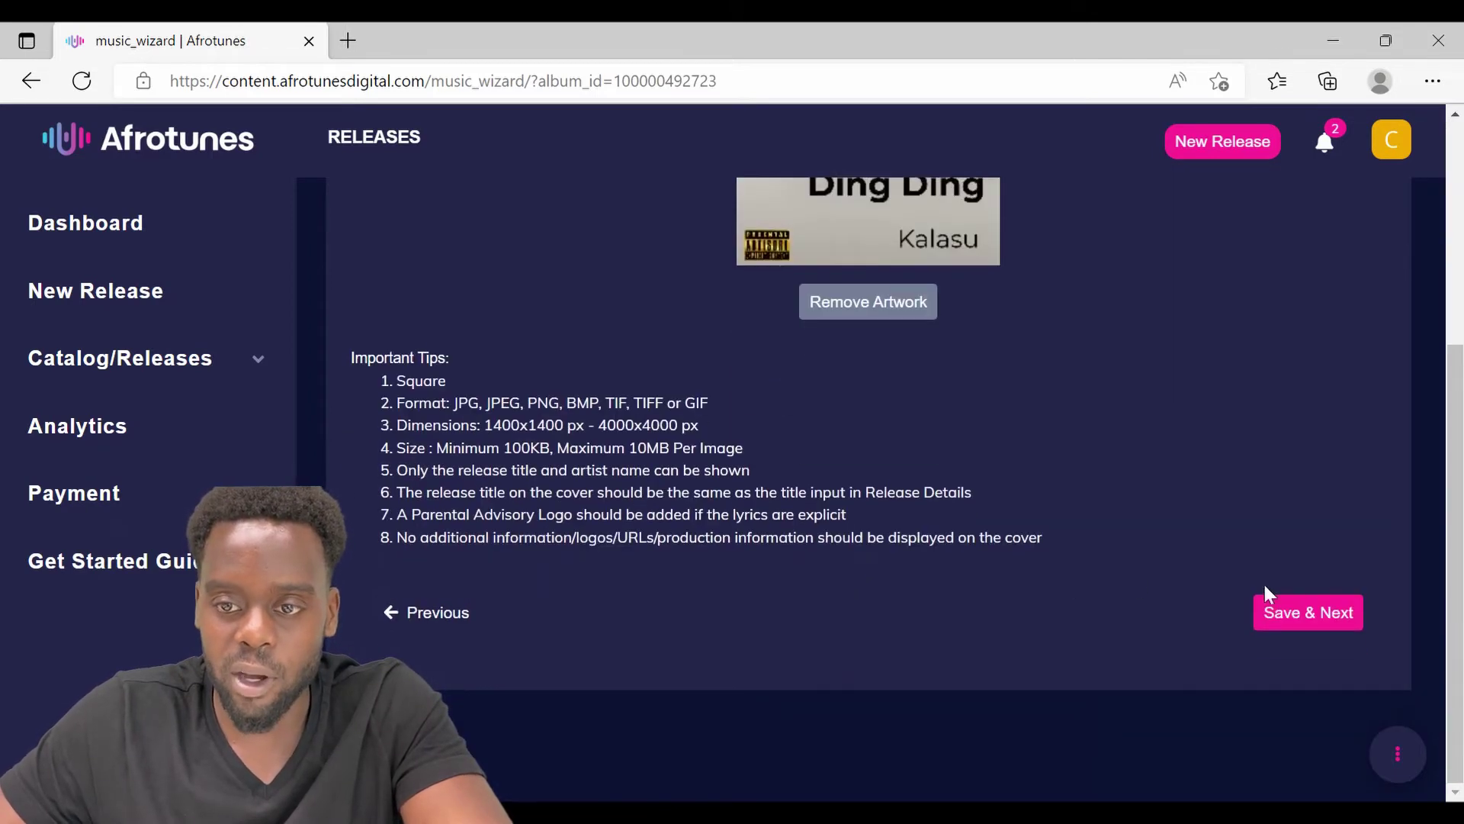
- Continue to Stereo Track(s) and upload the Ding Ding audio file (26.19 MB)
click(1299, 616)
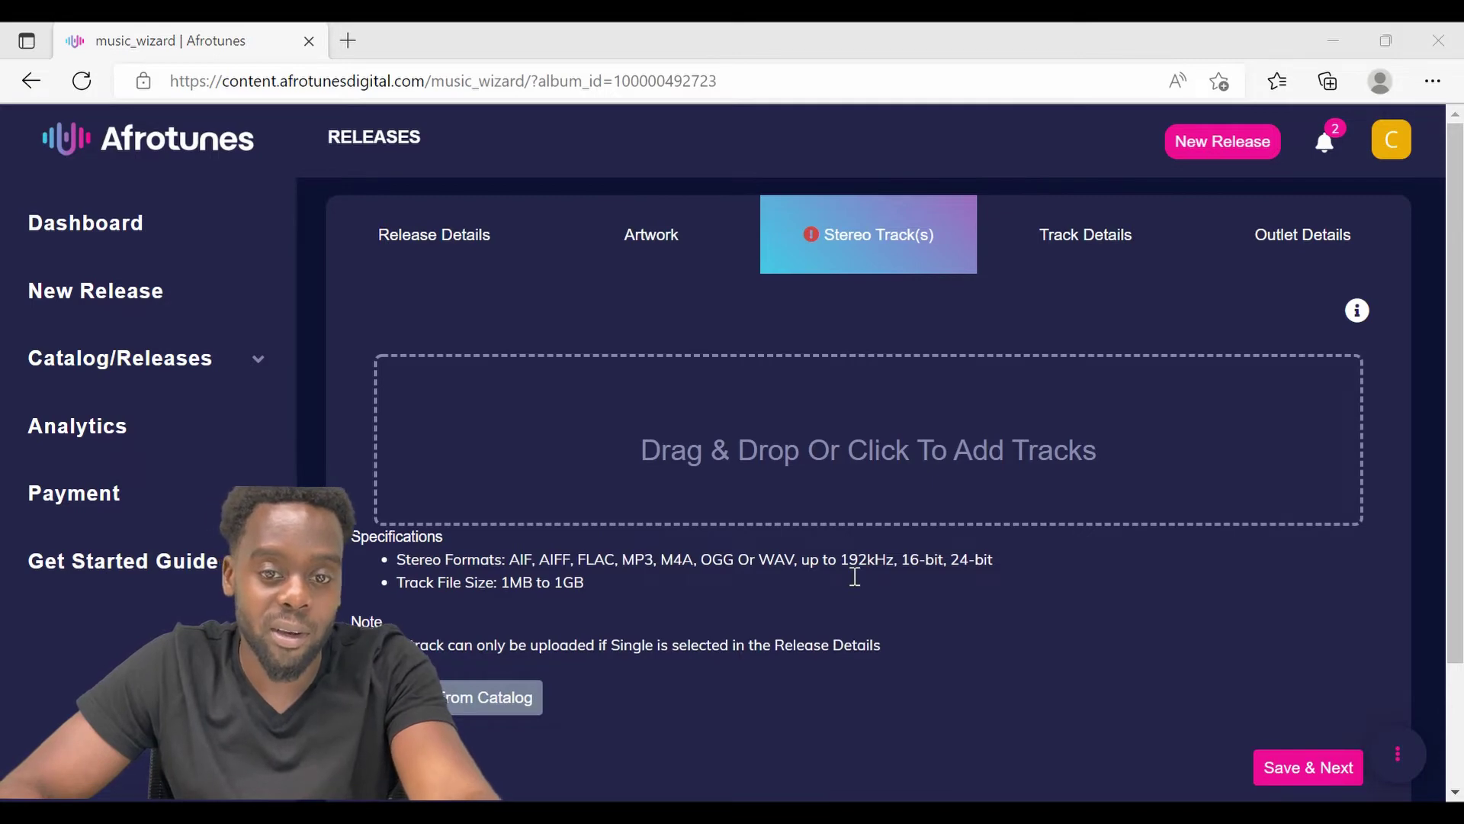
scroll(839, 556, down, 2)
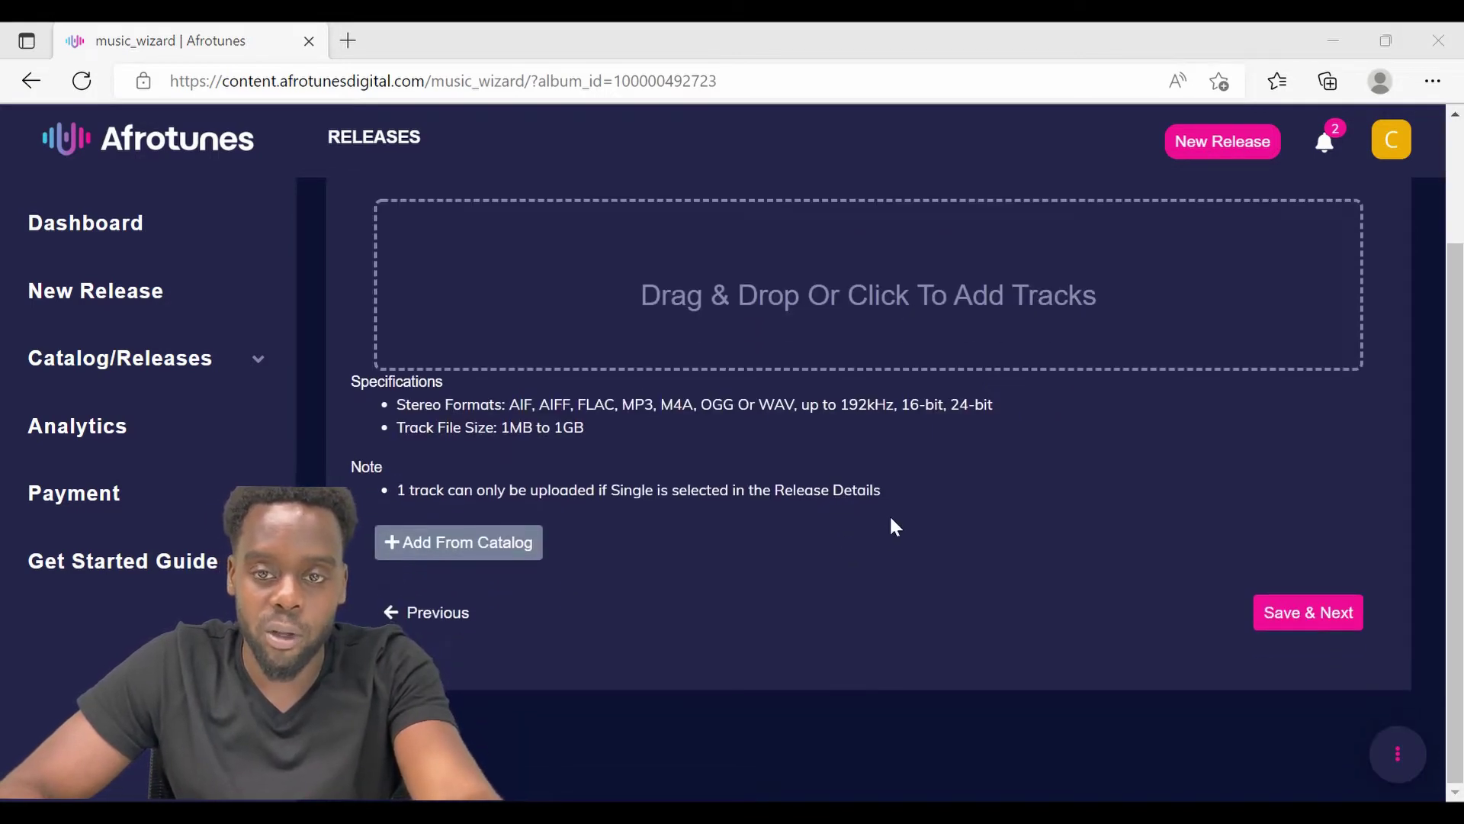
scroll(968, 480, up, 2)
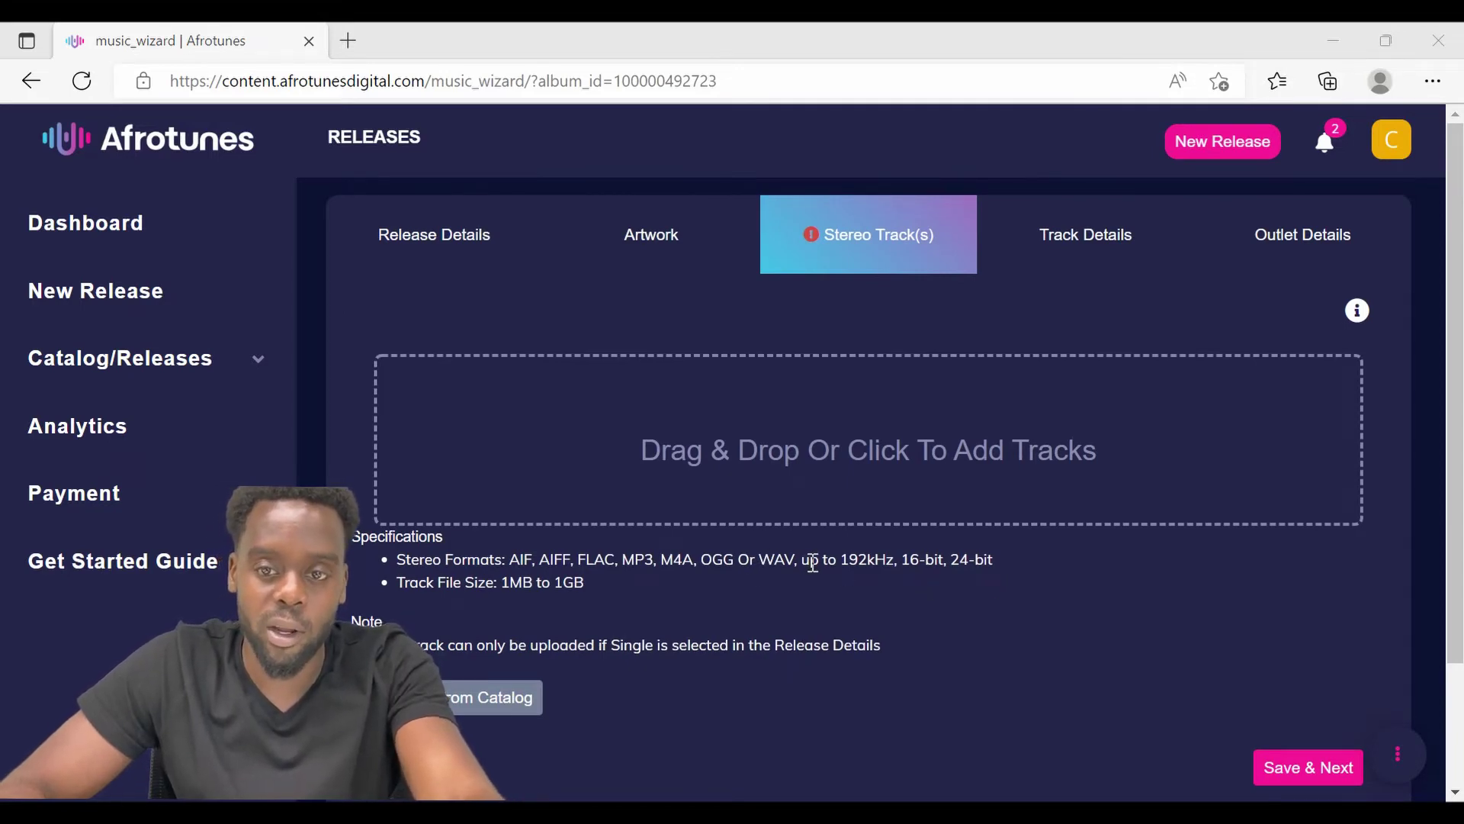
click(822, 461)
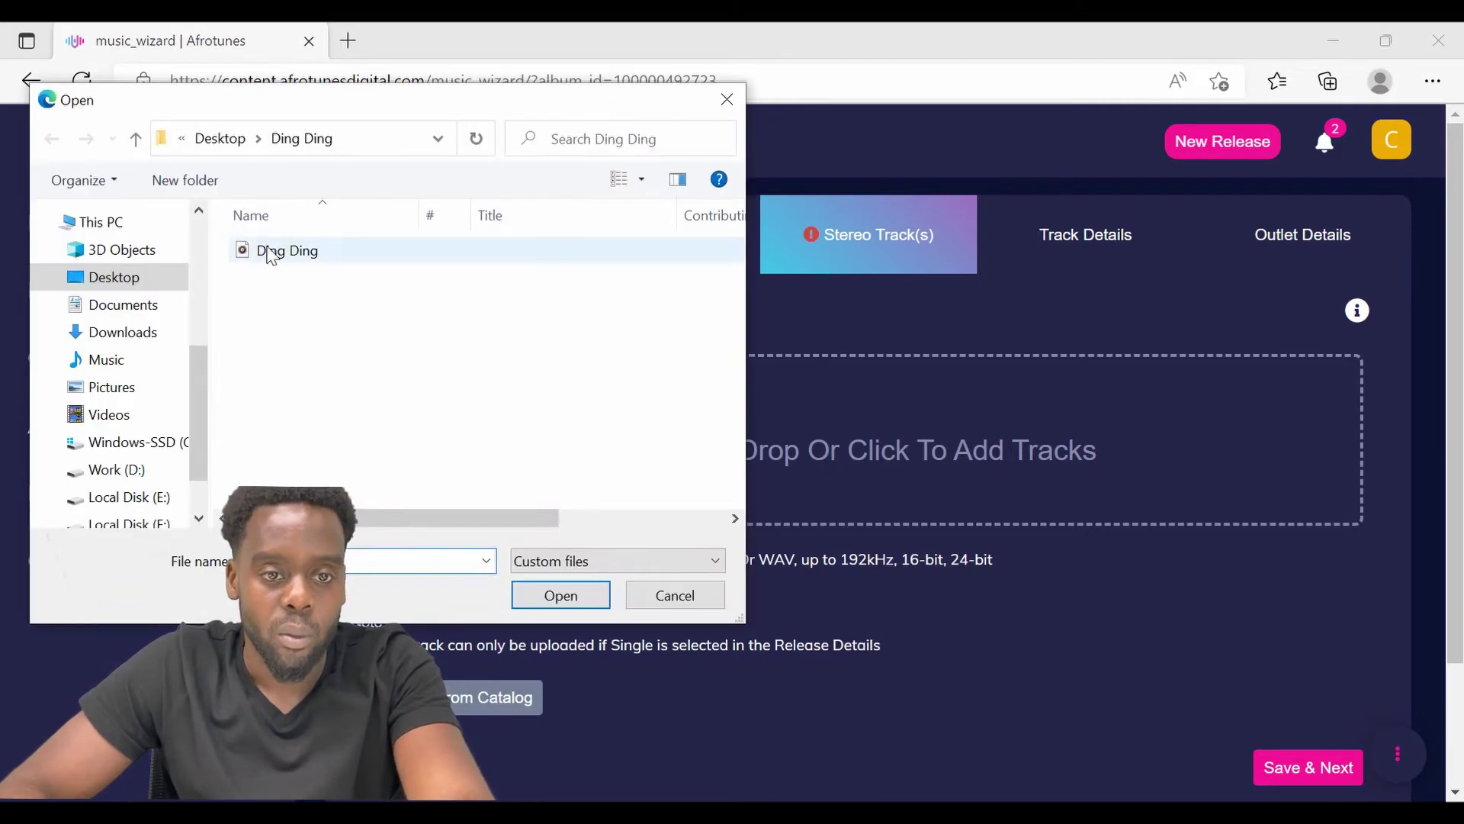
click(271, 253)
click(562, 596)
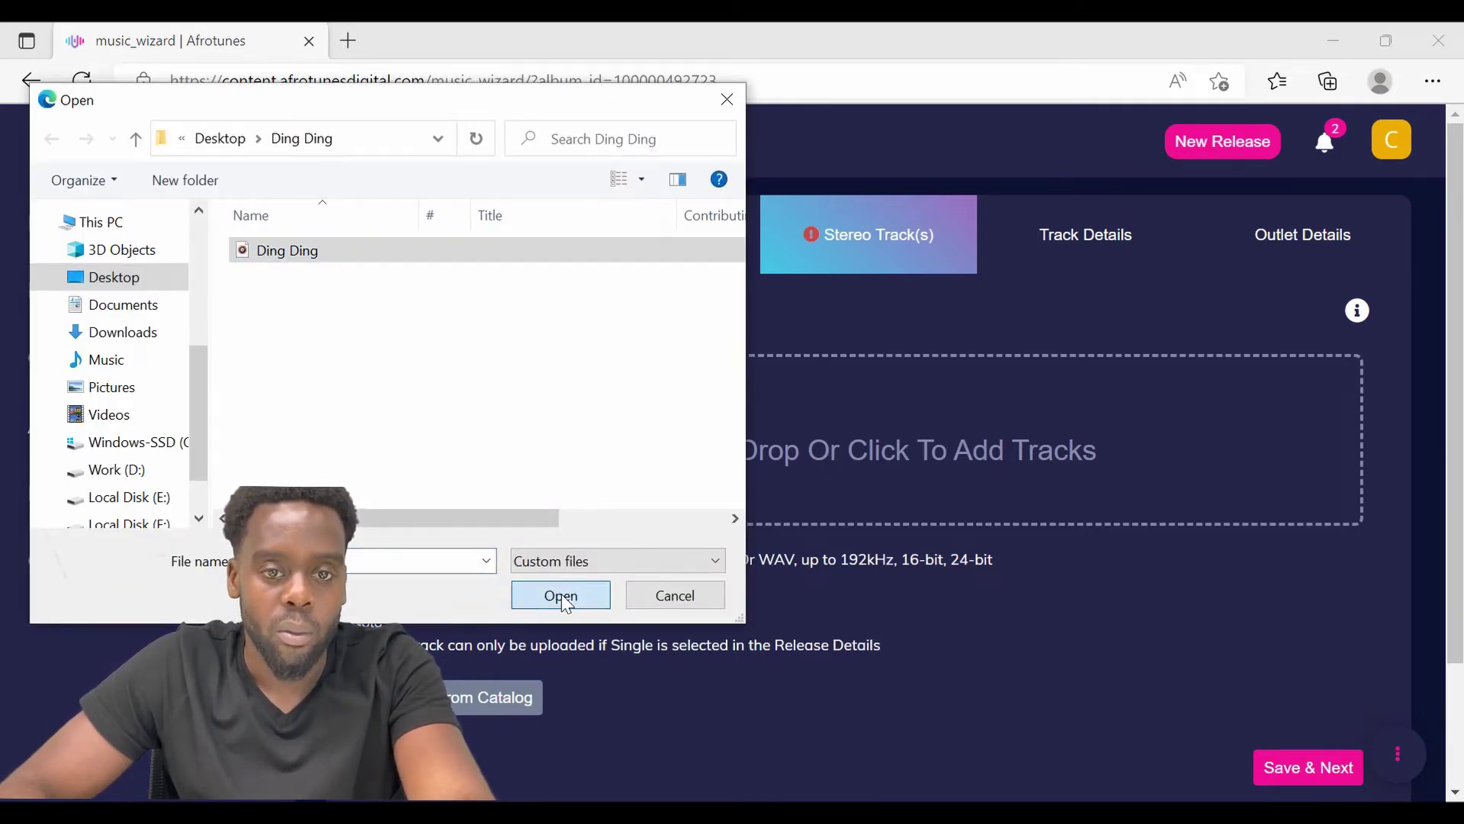
scroll(1063, 470, down, 3)
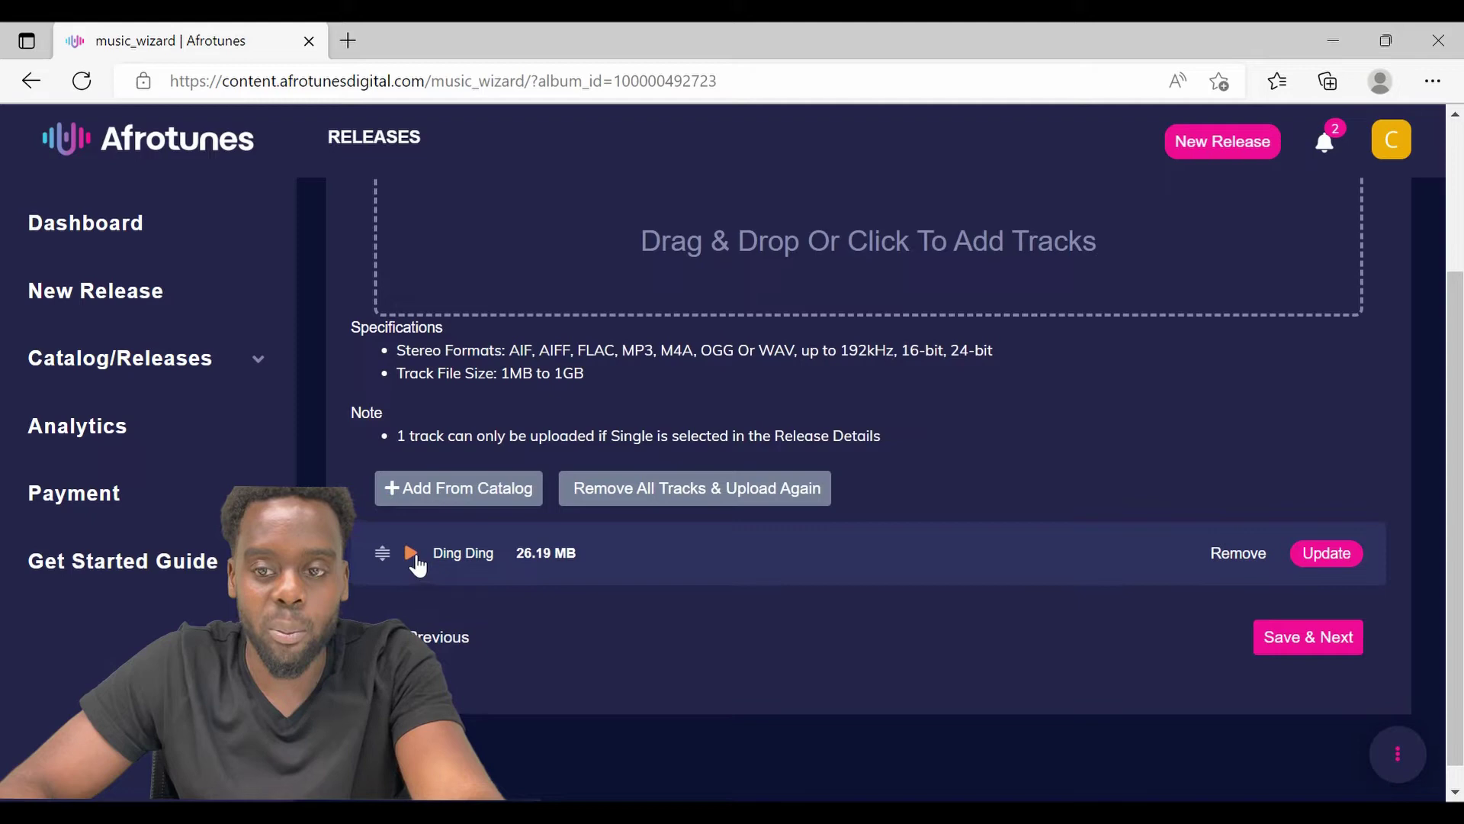
- Preview Ding Ding, then add 'You Already Know' from the catalog to the release
click(411, 554)
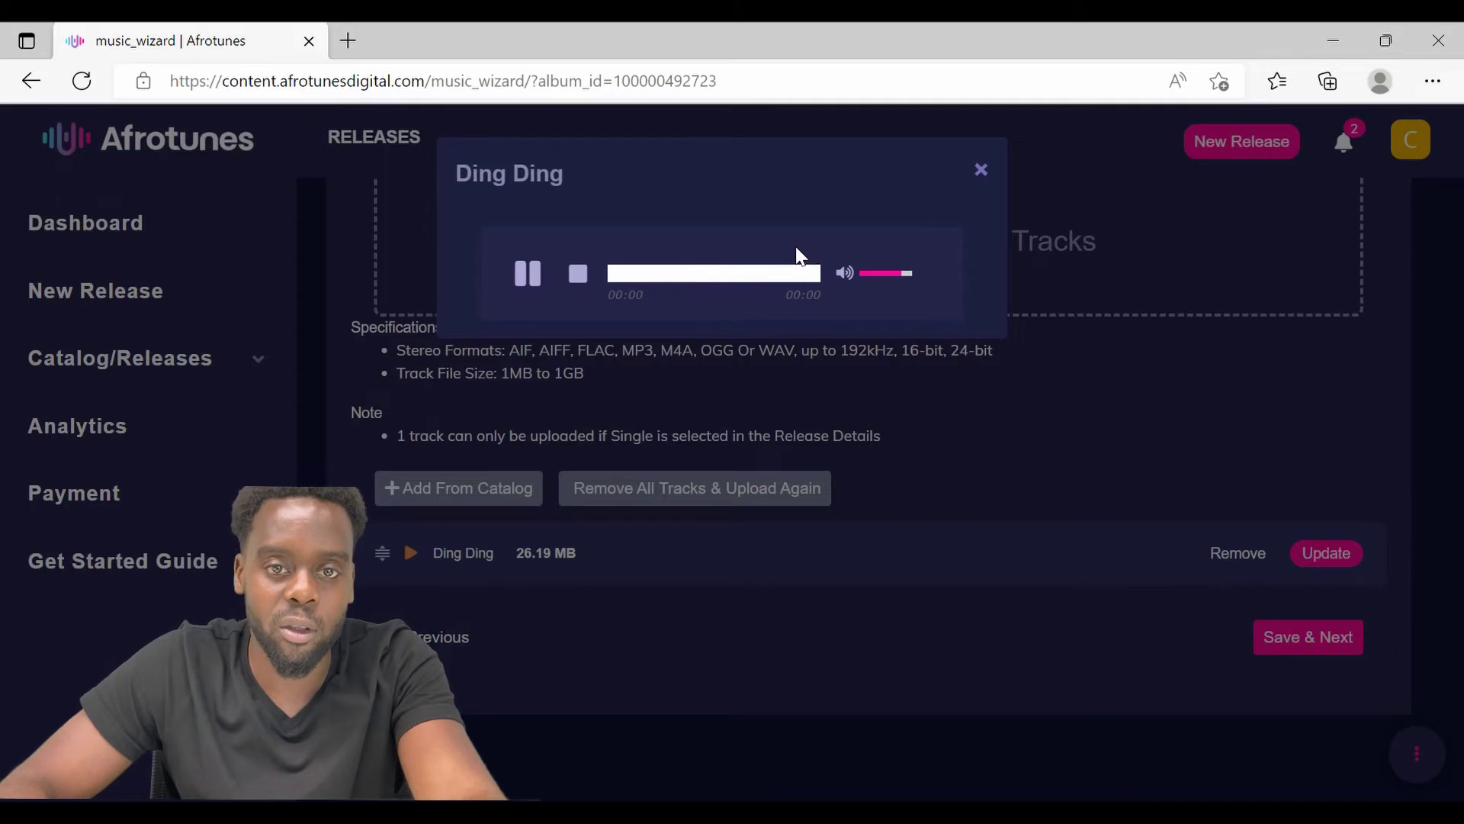
click(500, 554)
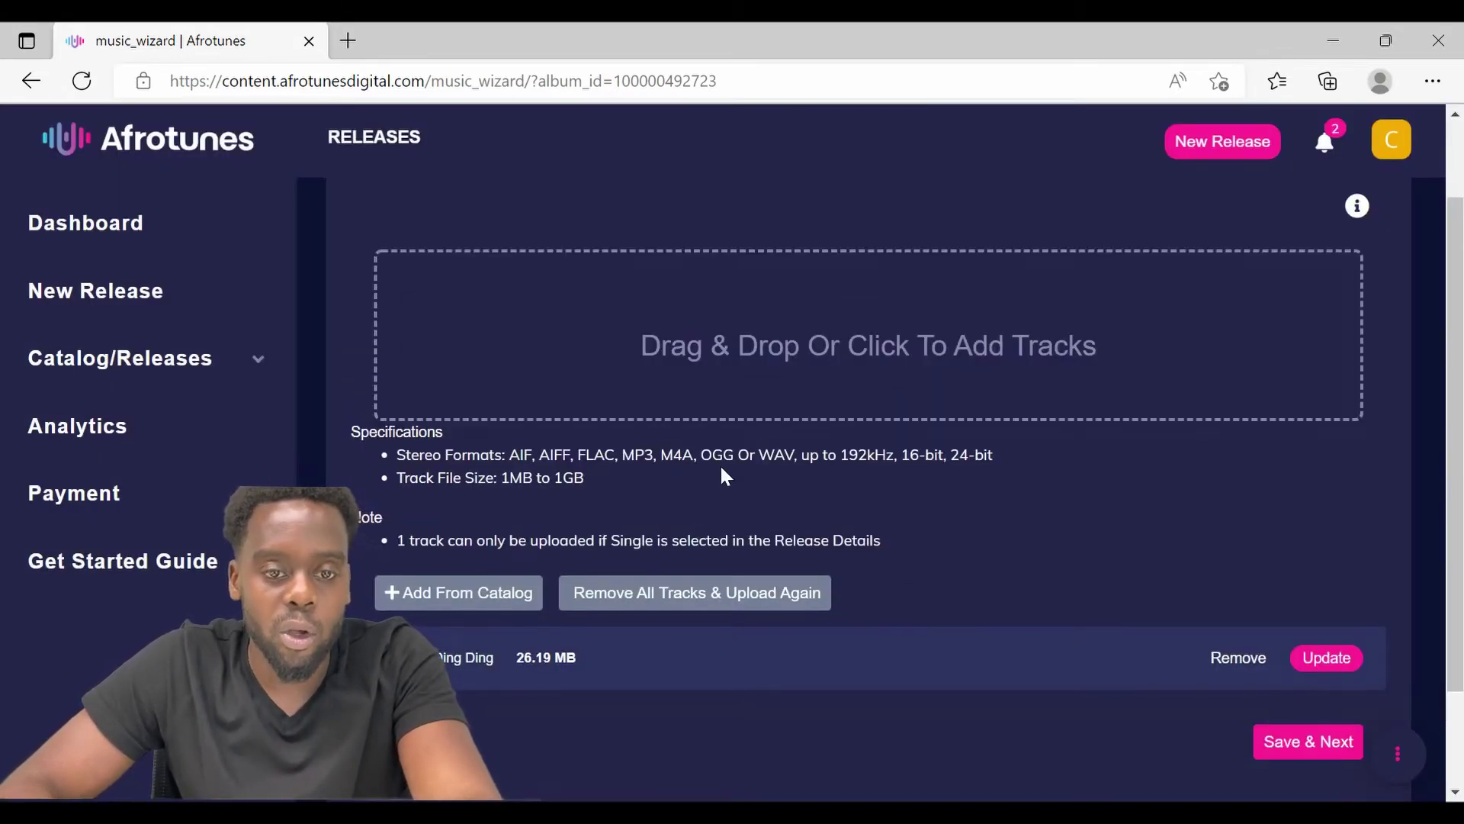
click(475, 596)
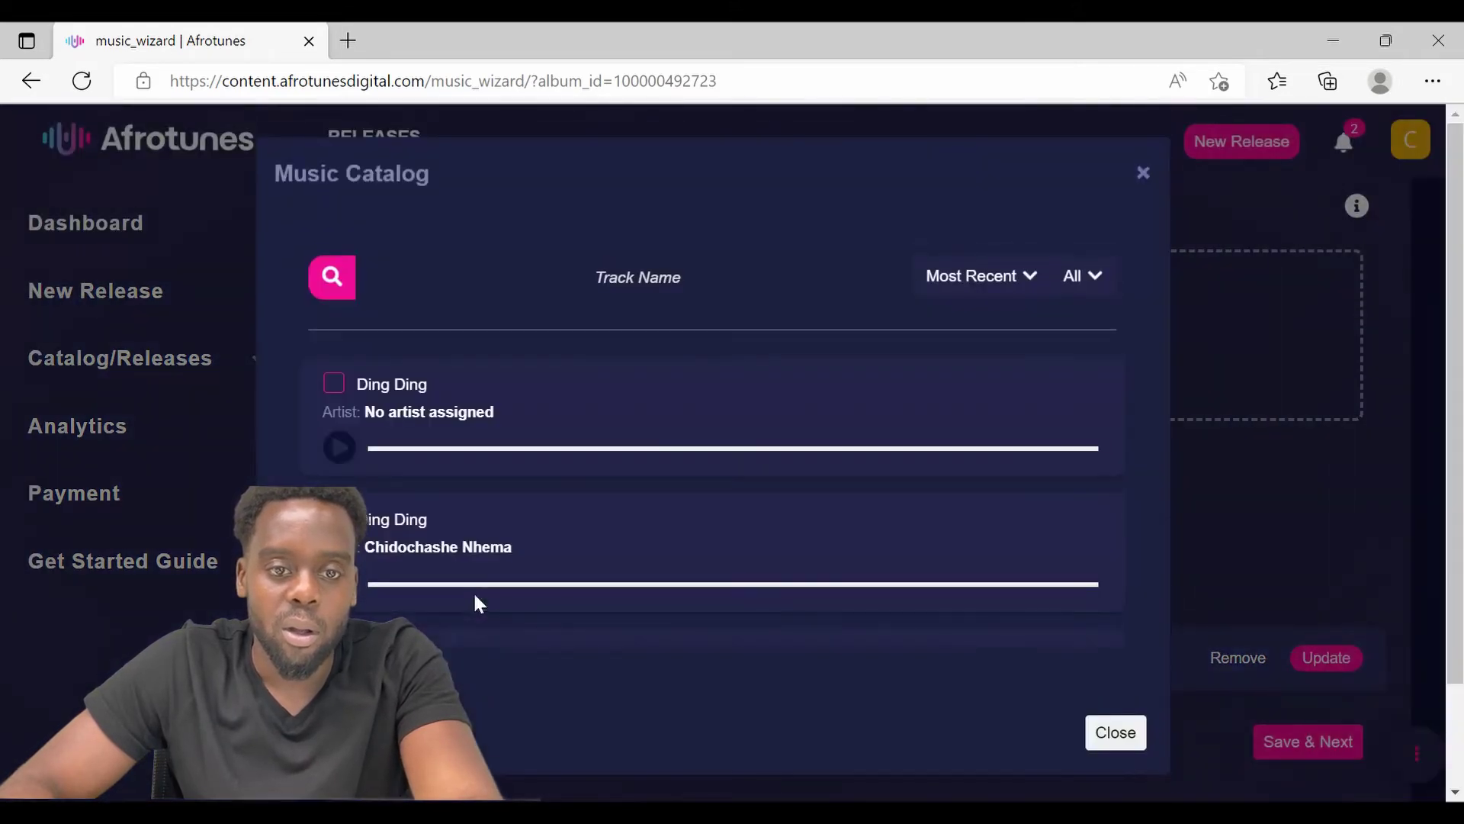
scroll(639, 414, down, 2)
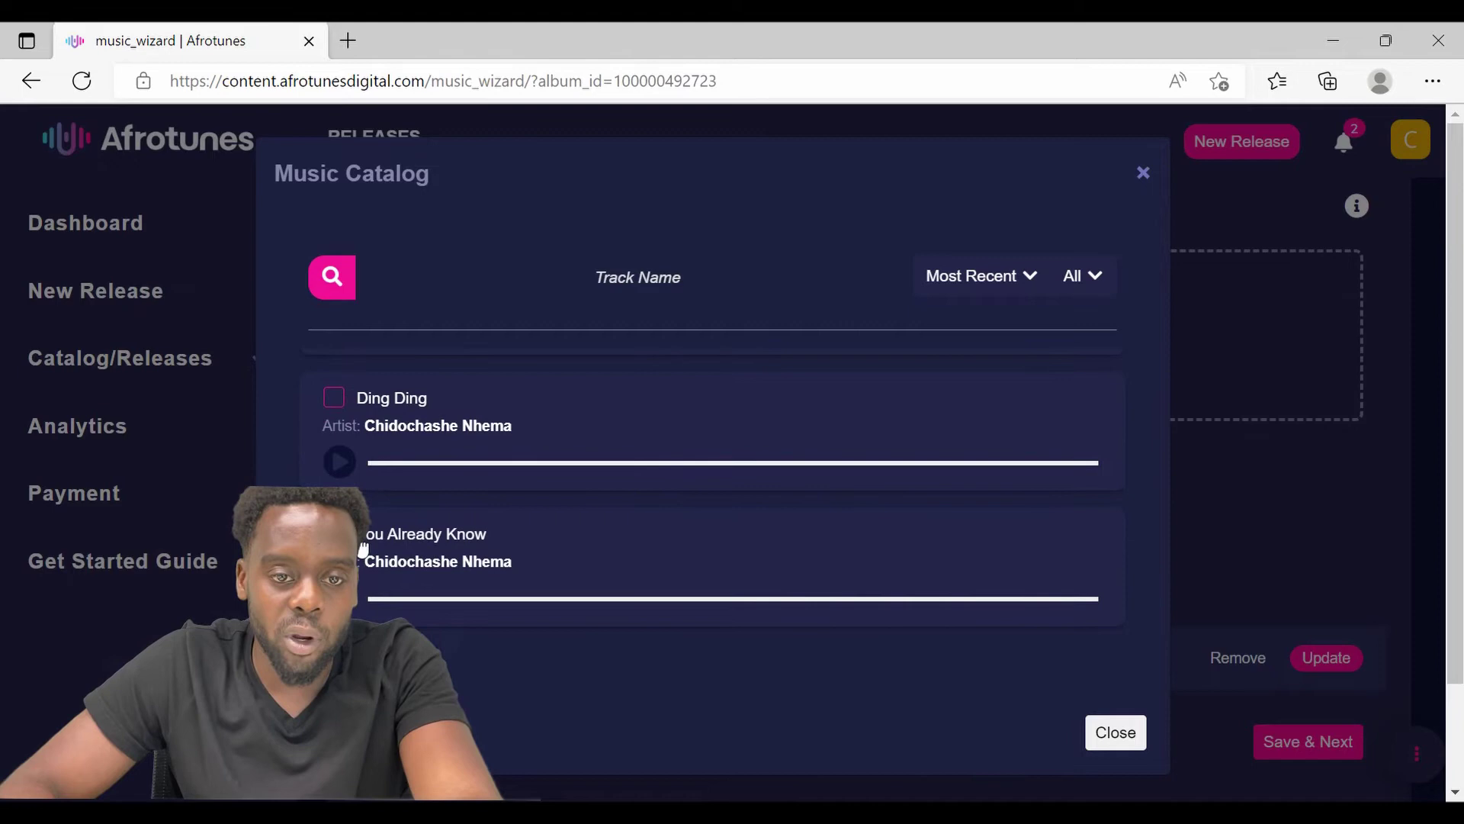
click(955, 555)
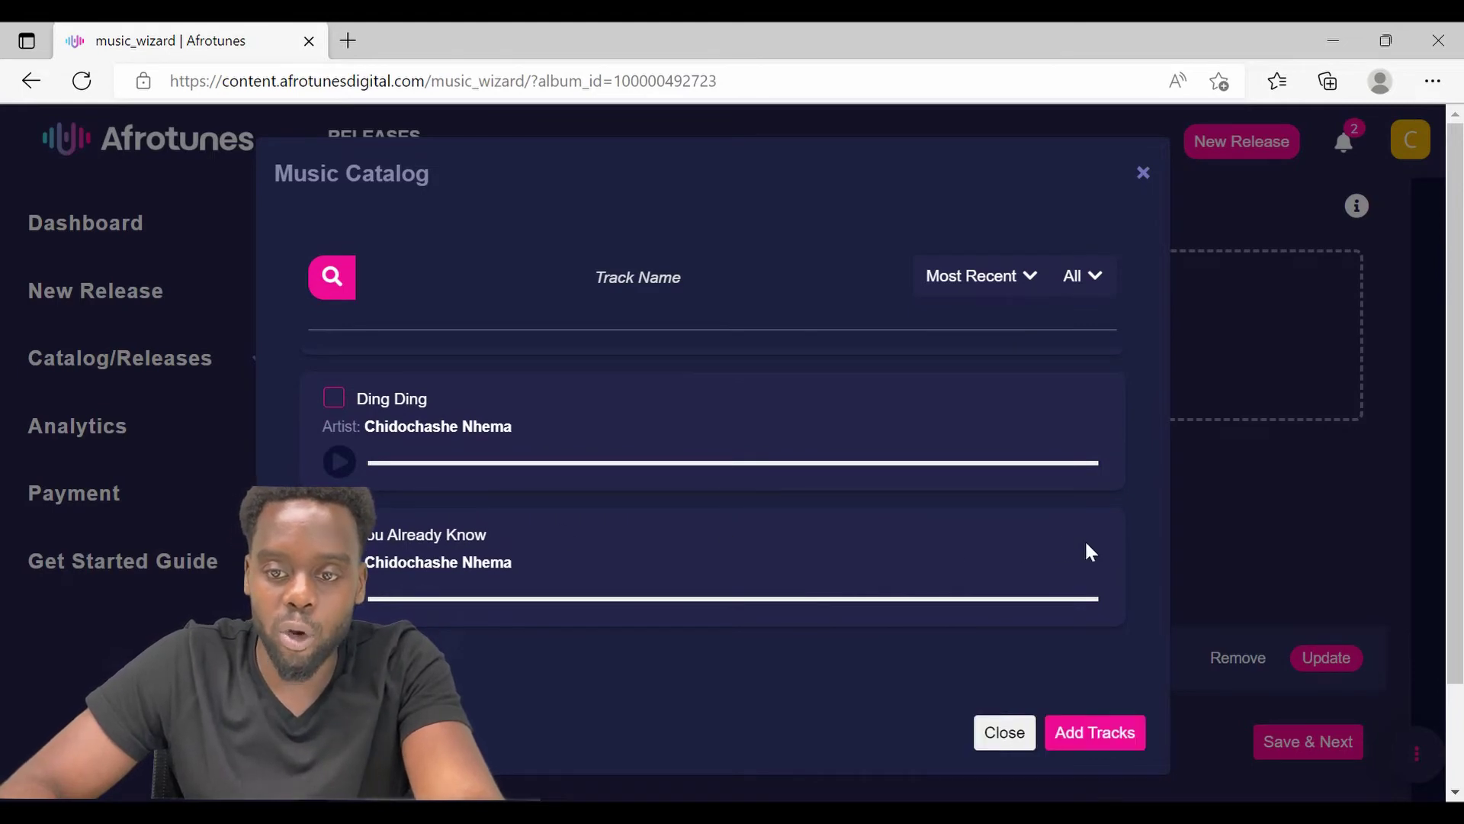
click(1097, 734)
scroll(1128, 541, down, 4)
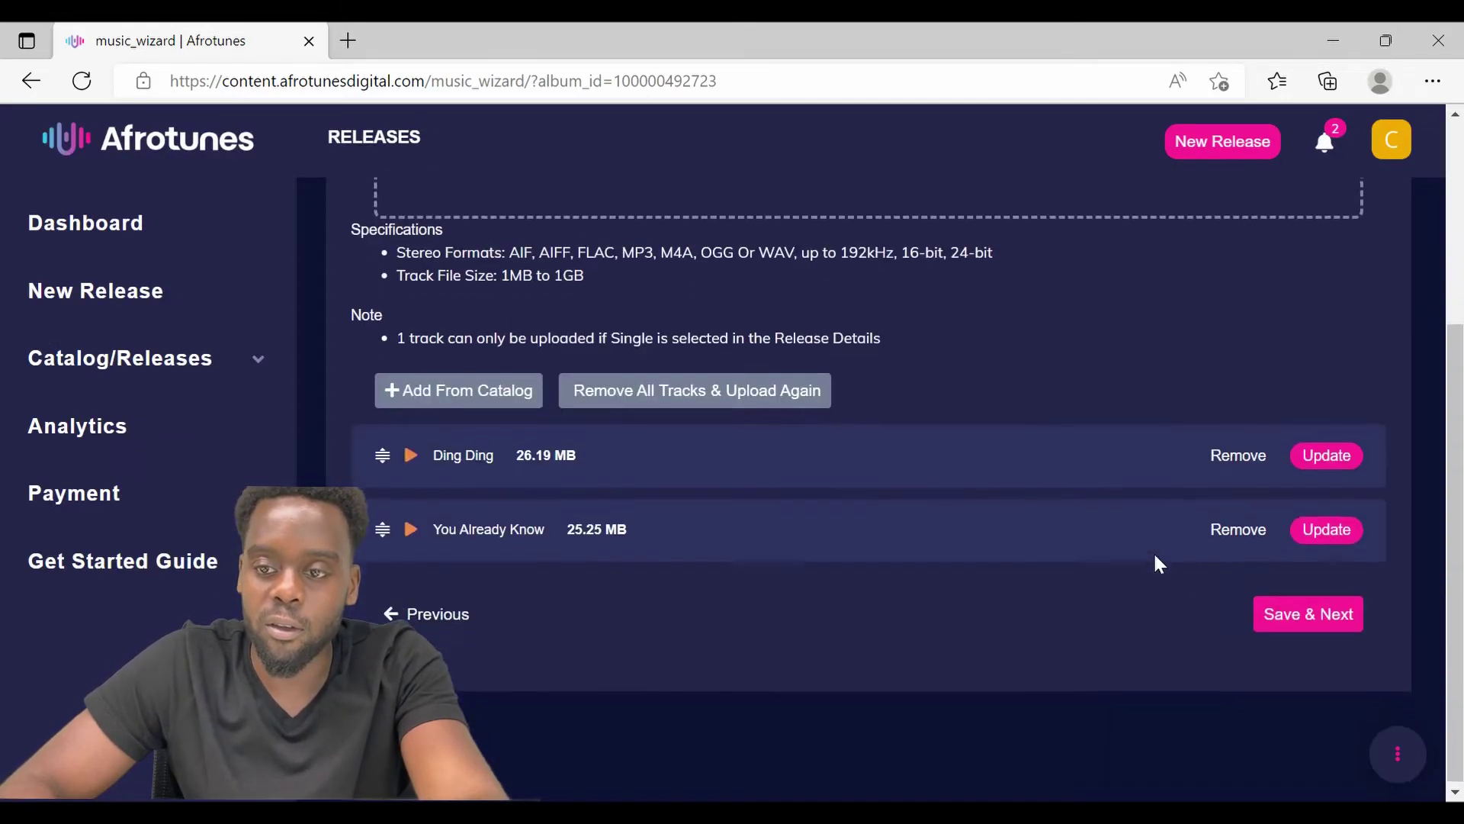
- Save the track list and look over Ding Ding's Track Details form
click(1305, 613)
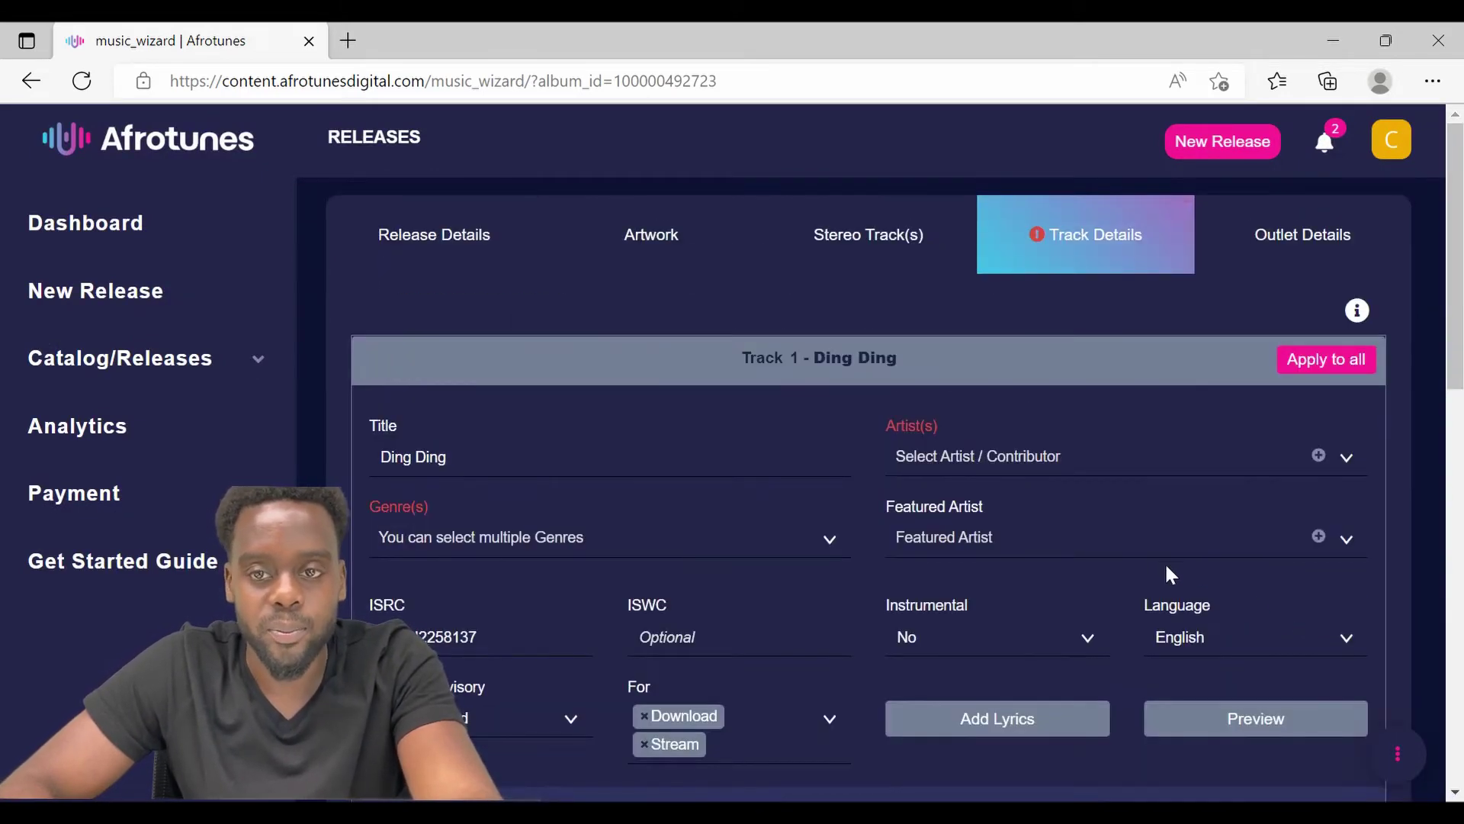
scroll(390, 350, down, 1)
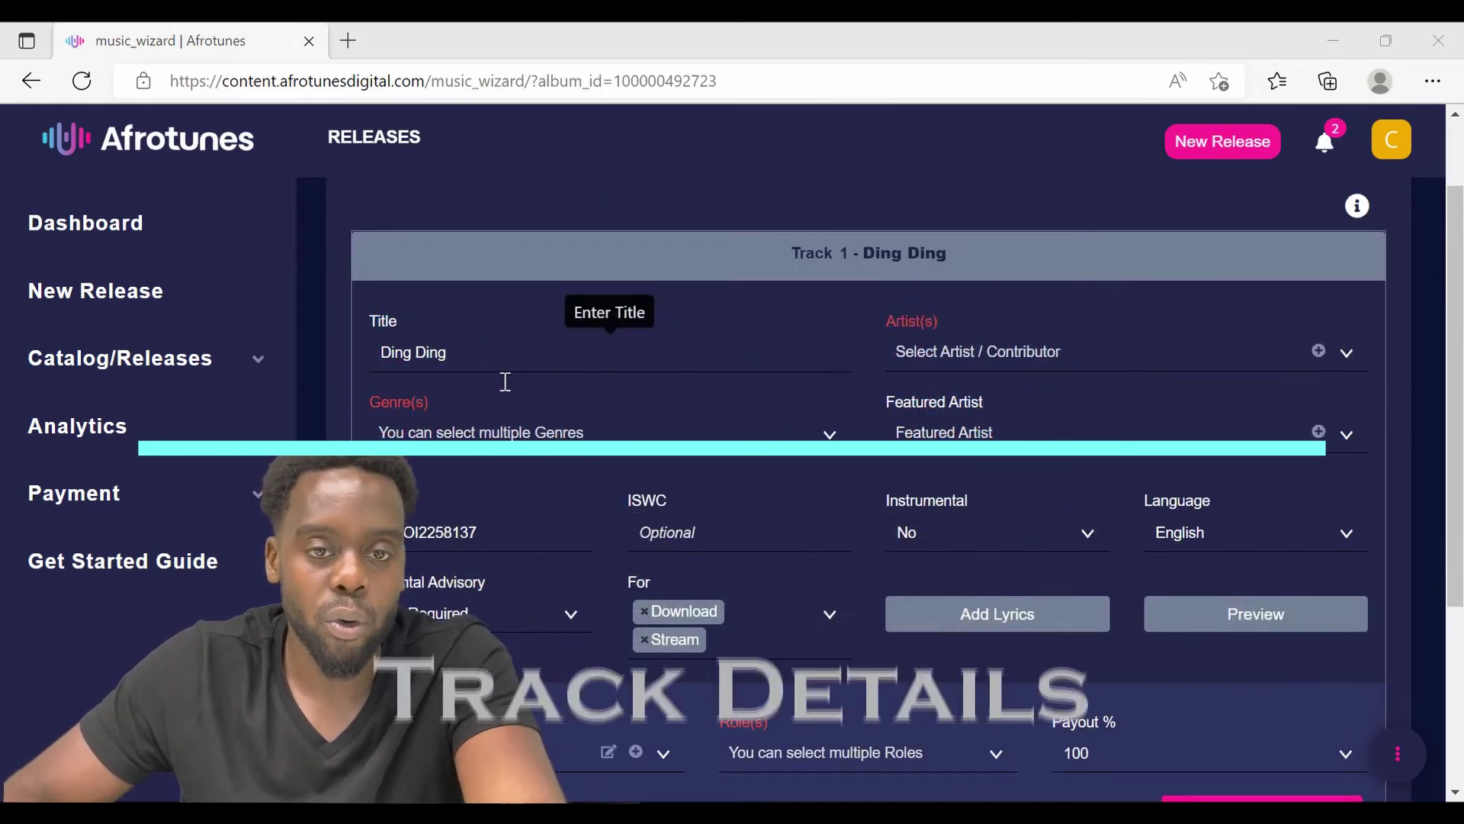
scroll(505, 381, up, 1)
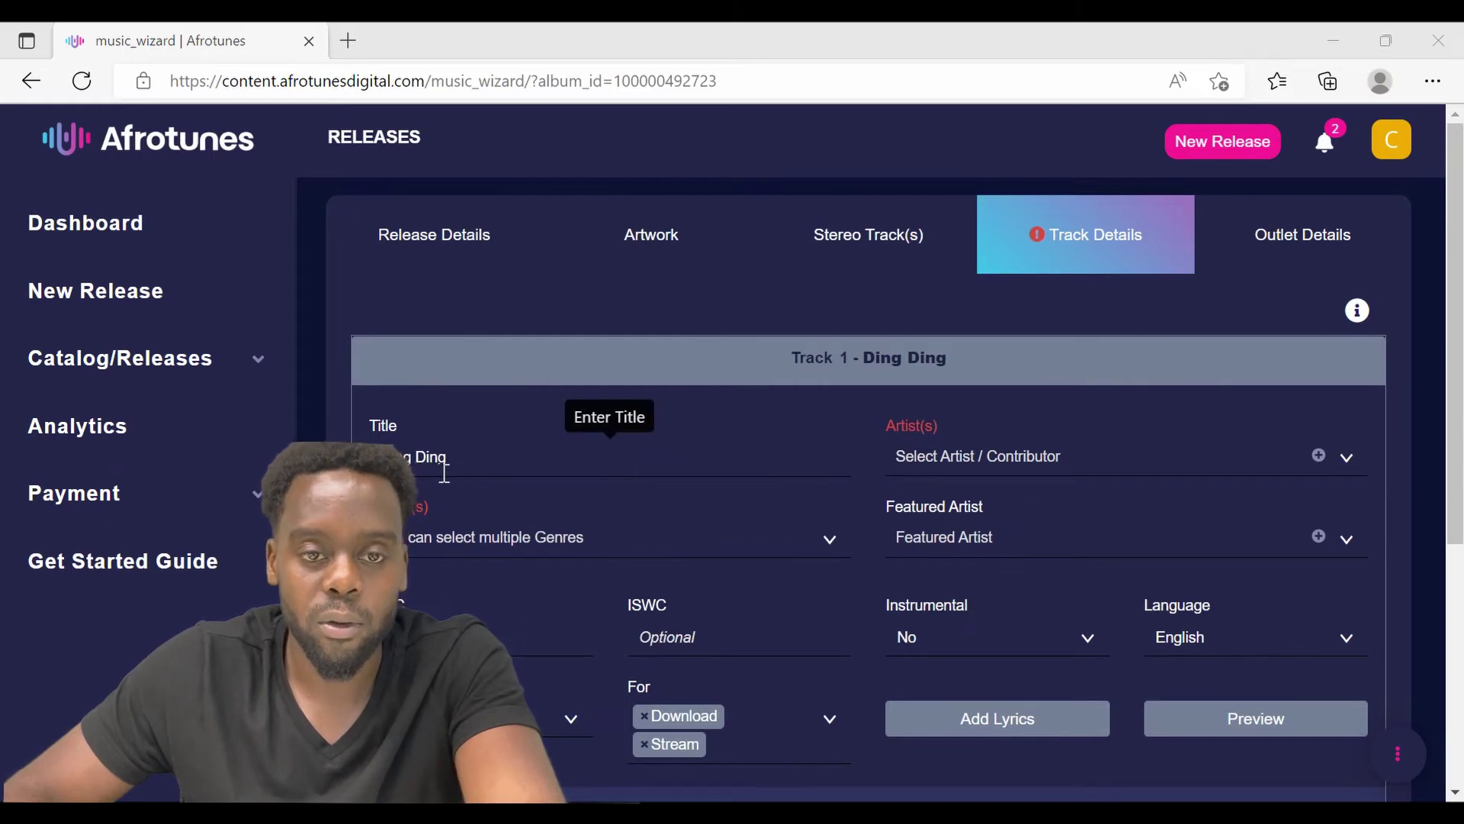
scroll(444, 473, down, 2)
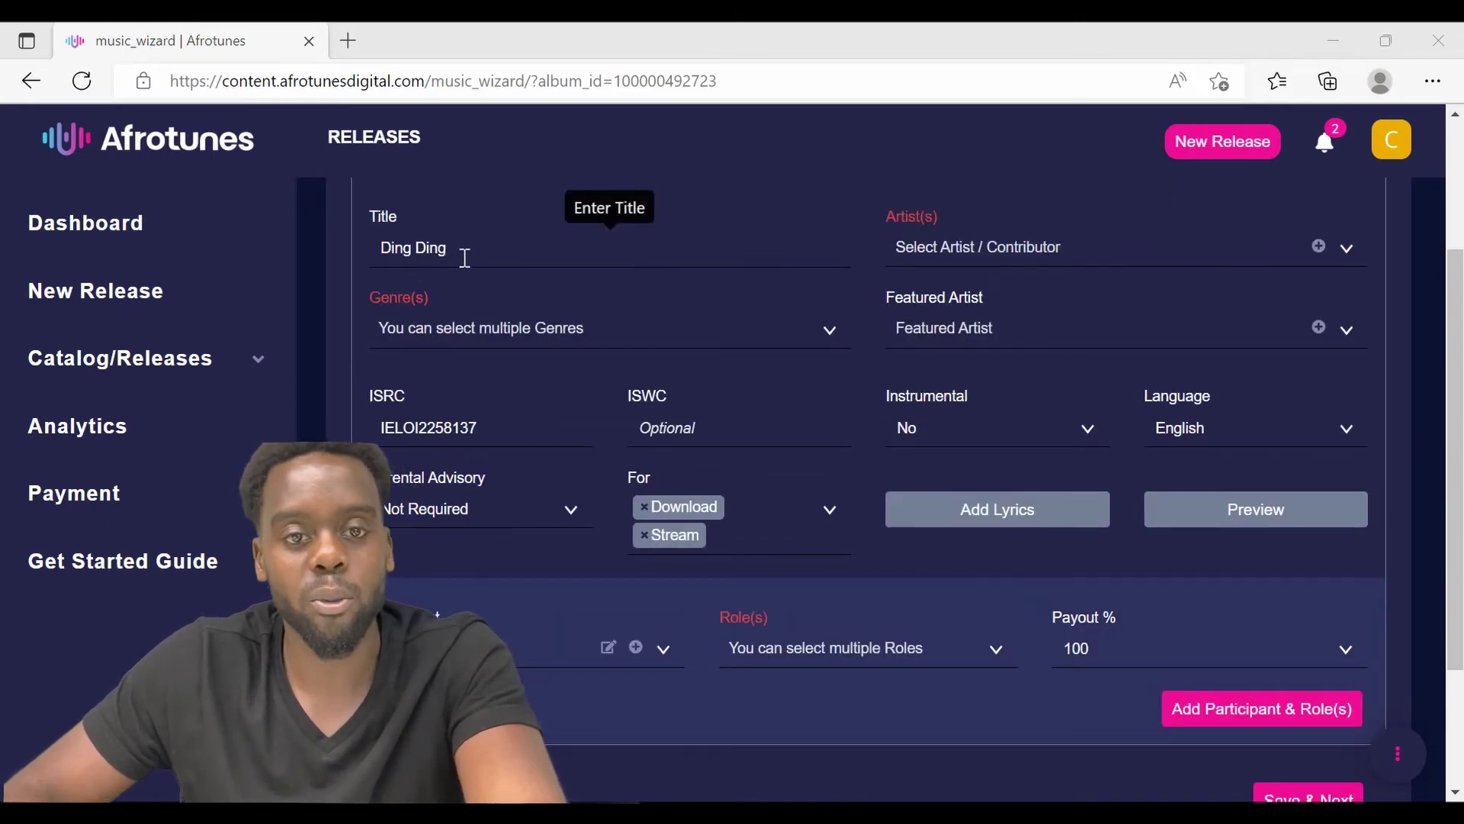
scroll(437, 364, up, 1)
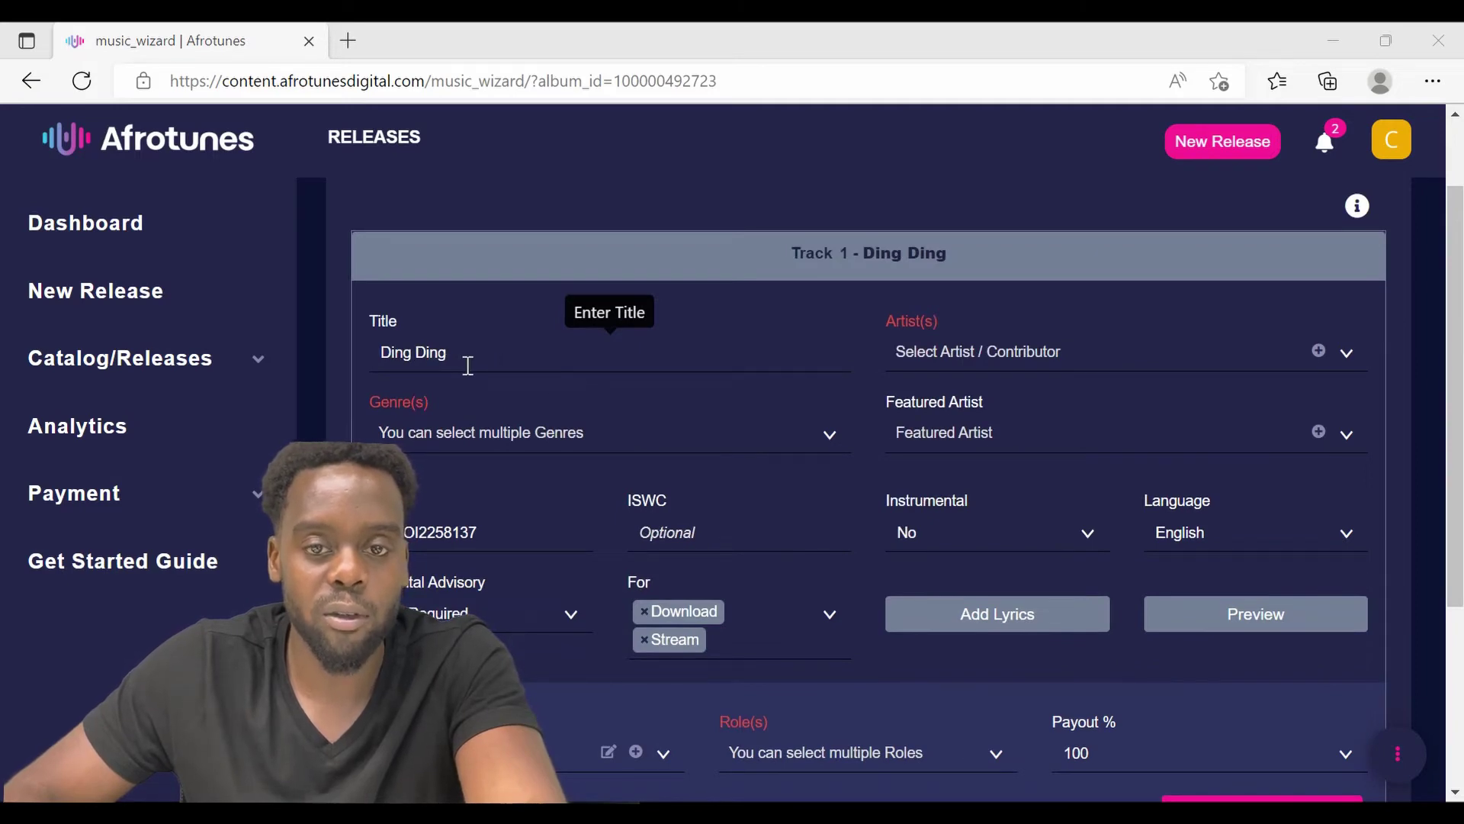
scroll(475, 366, up, 1)
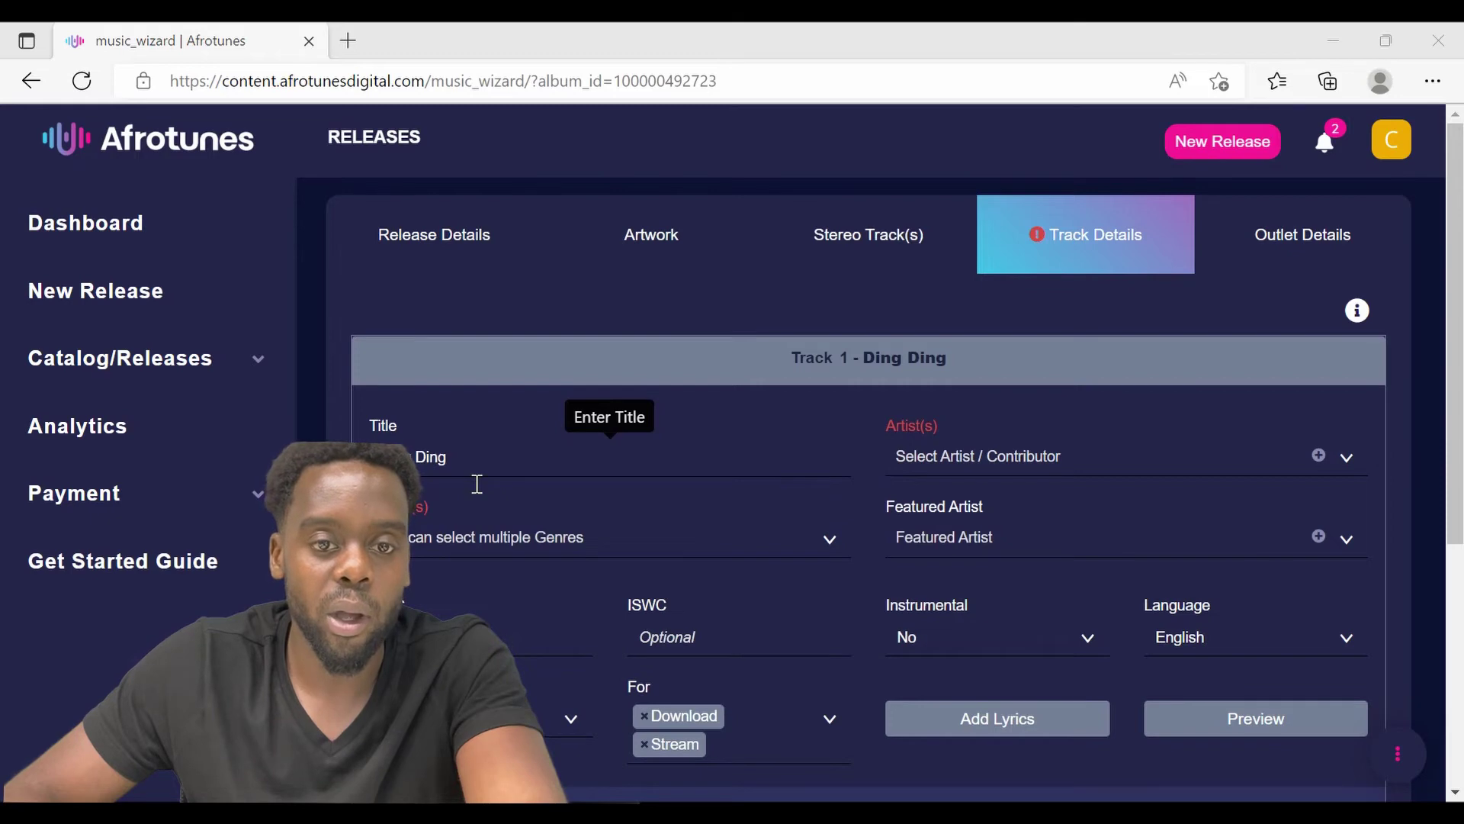
- Add Afro-Beat and Afro Trap as Ding Ding's genres
click(480, 537)
scroll(524, 369, down, 3)
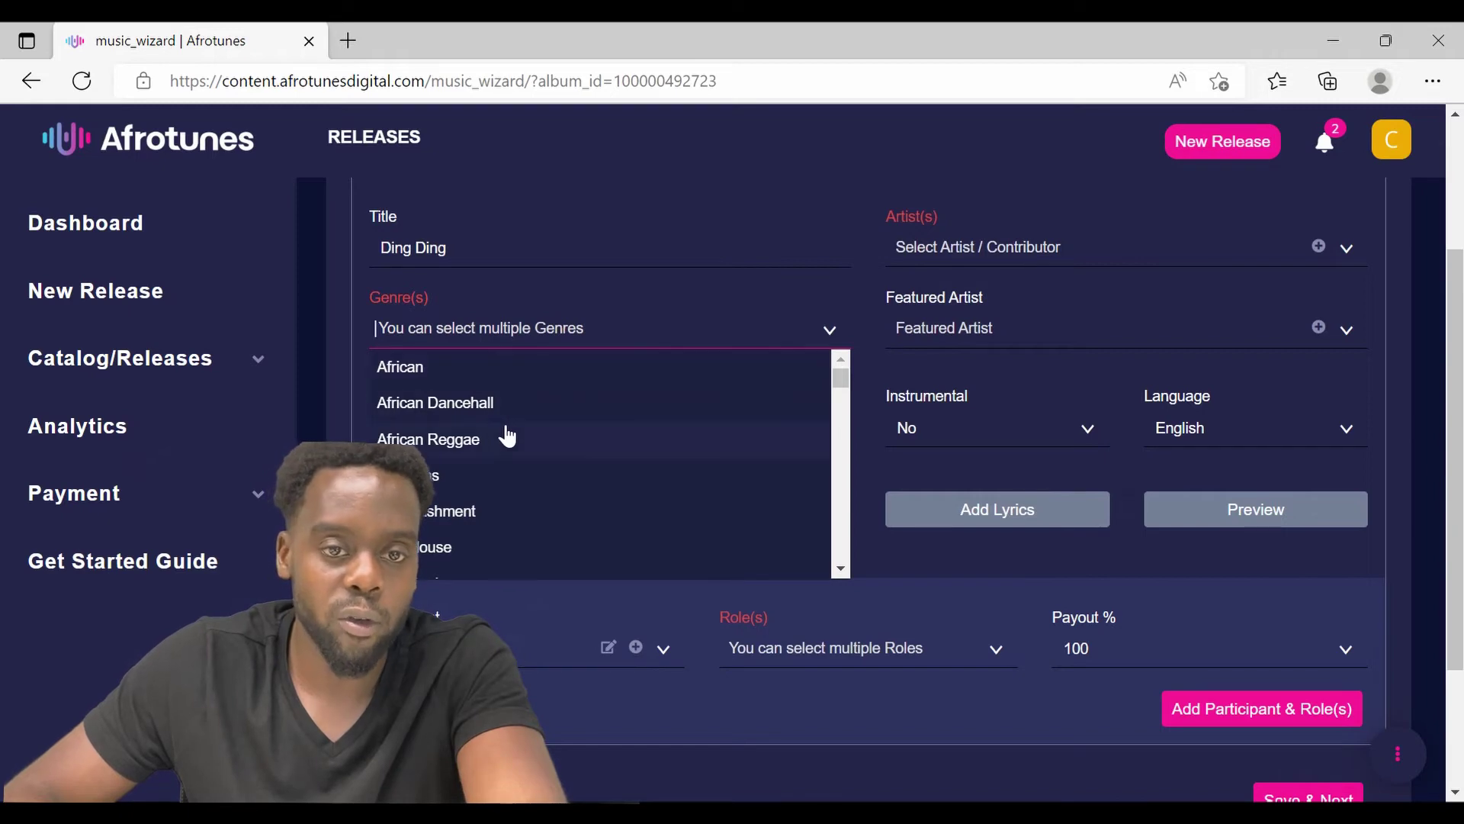
text(A)
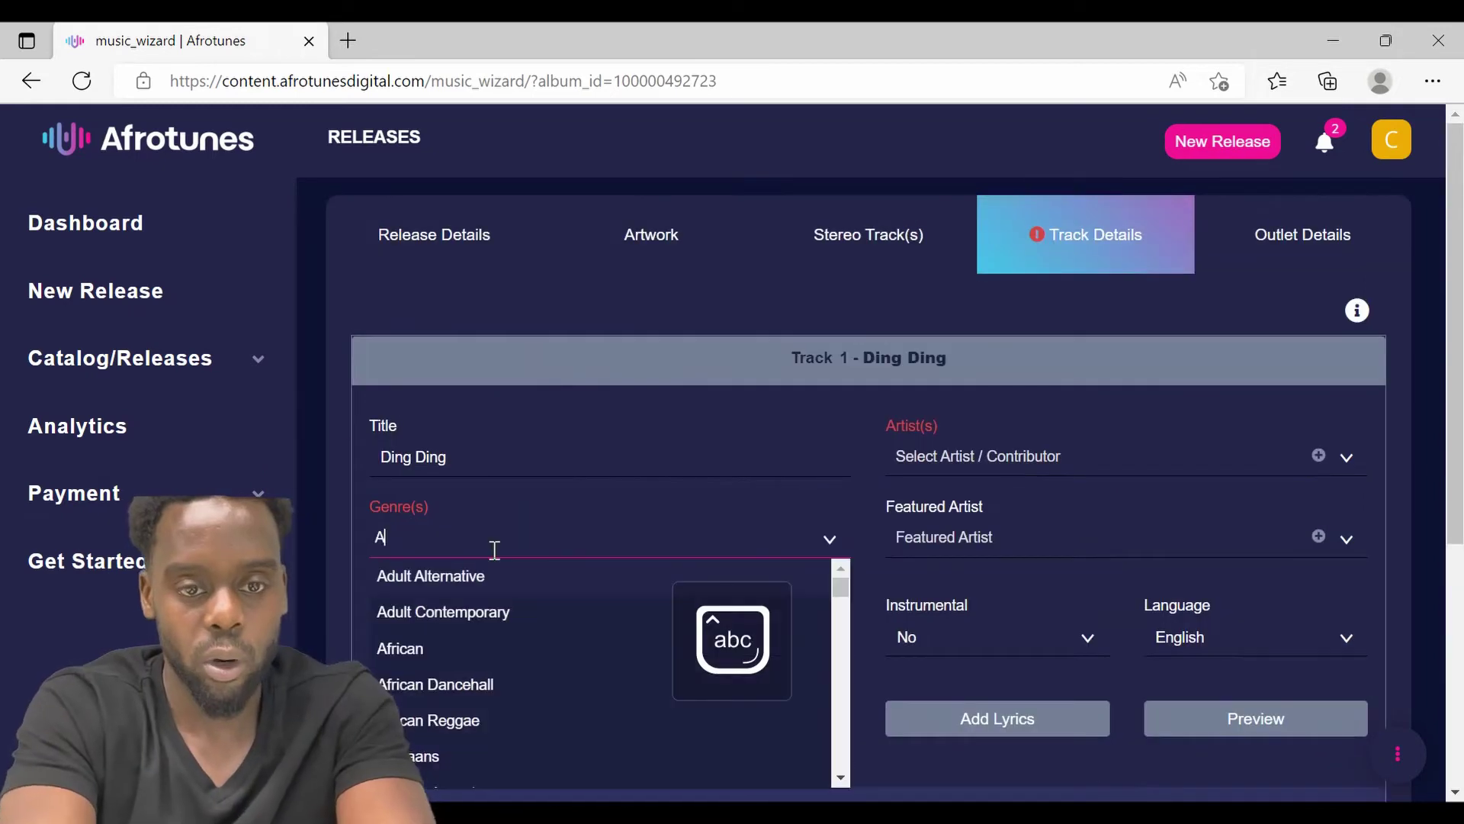
text(fro)
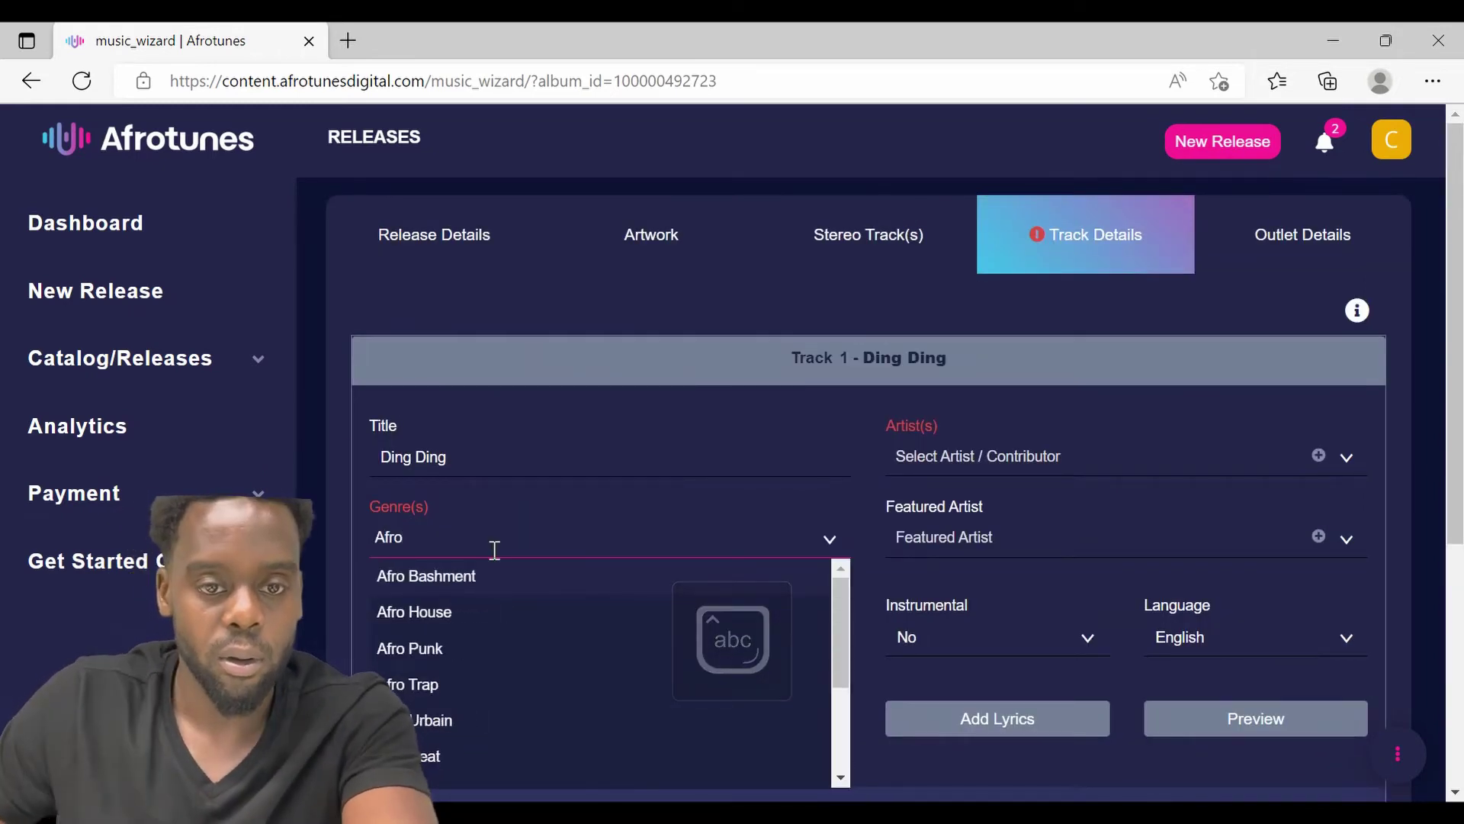
key(Return)
text(afro)
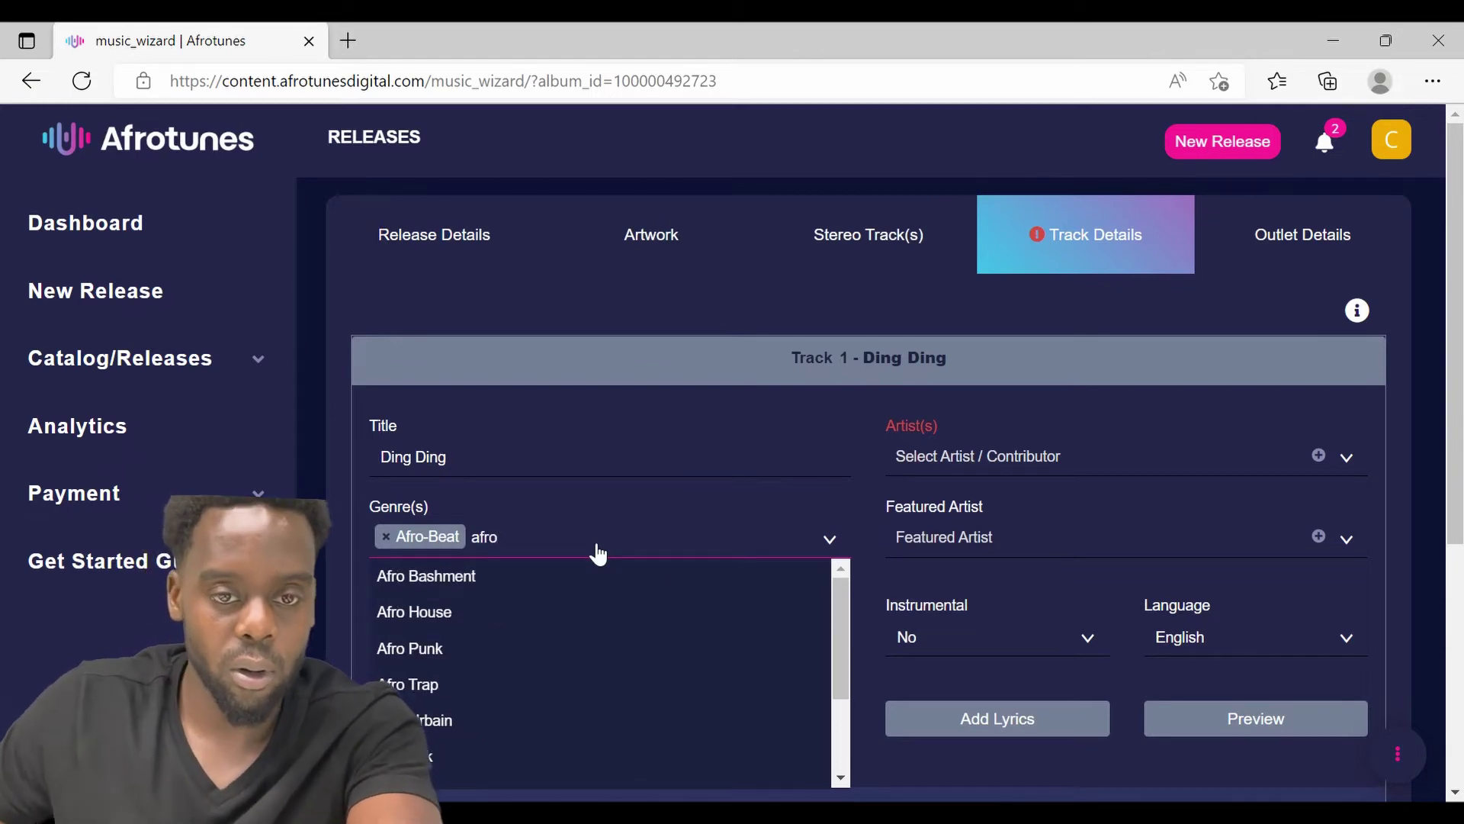
text( trap)
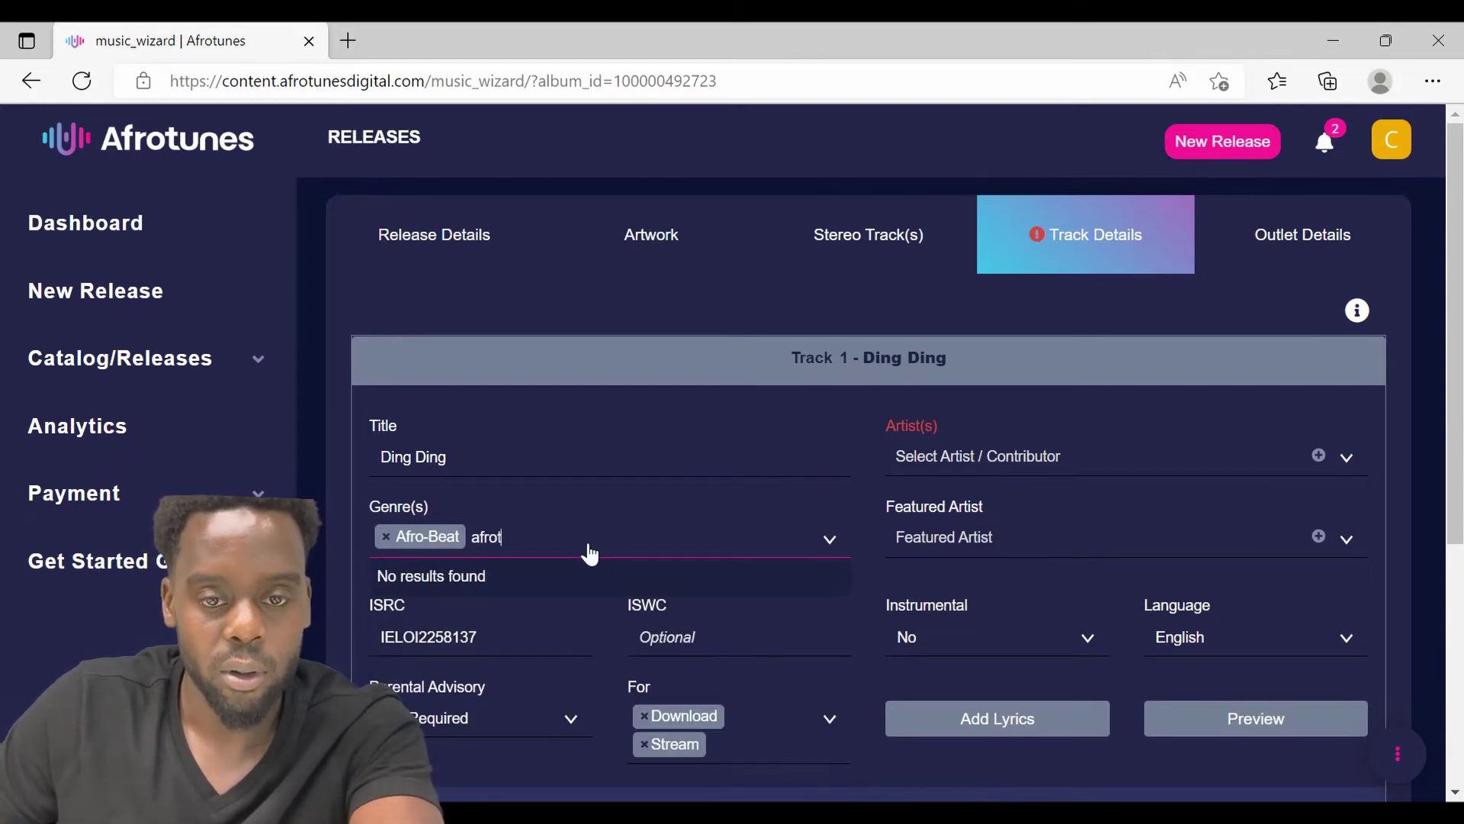
key(Return)
mouse_move(367, 392)
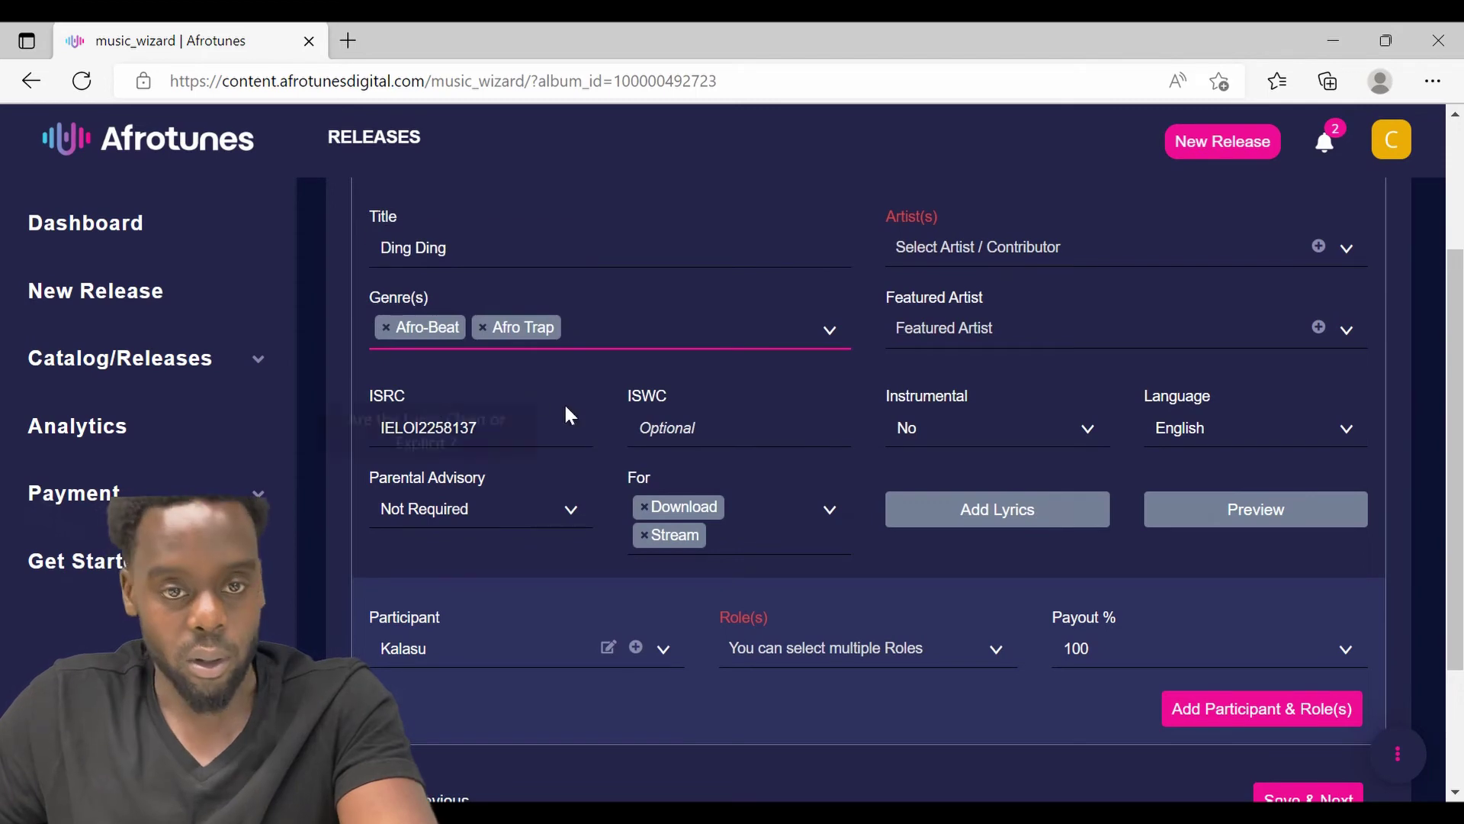
- Choose Explicit in Ding Ding's Parental Advisory dropdown
scroll(580, 381, down, 1)
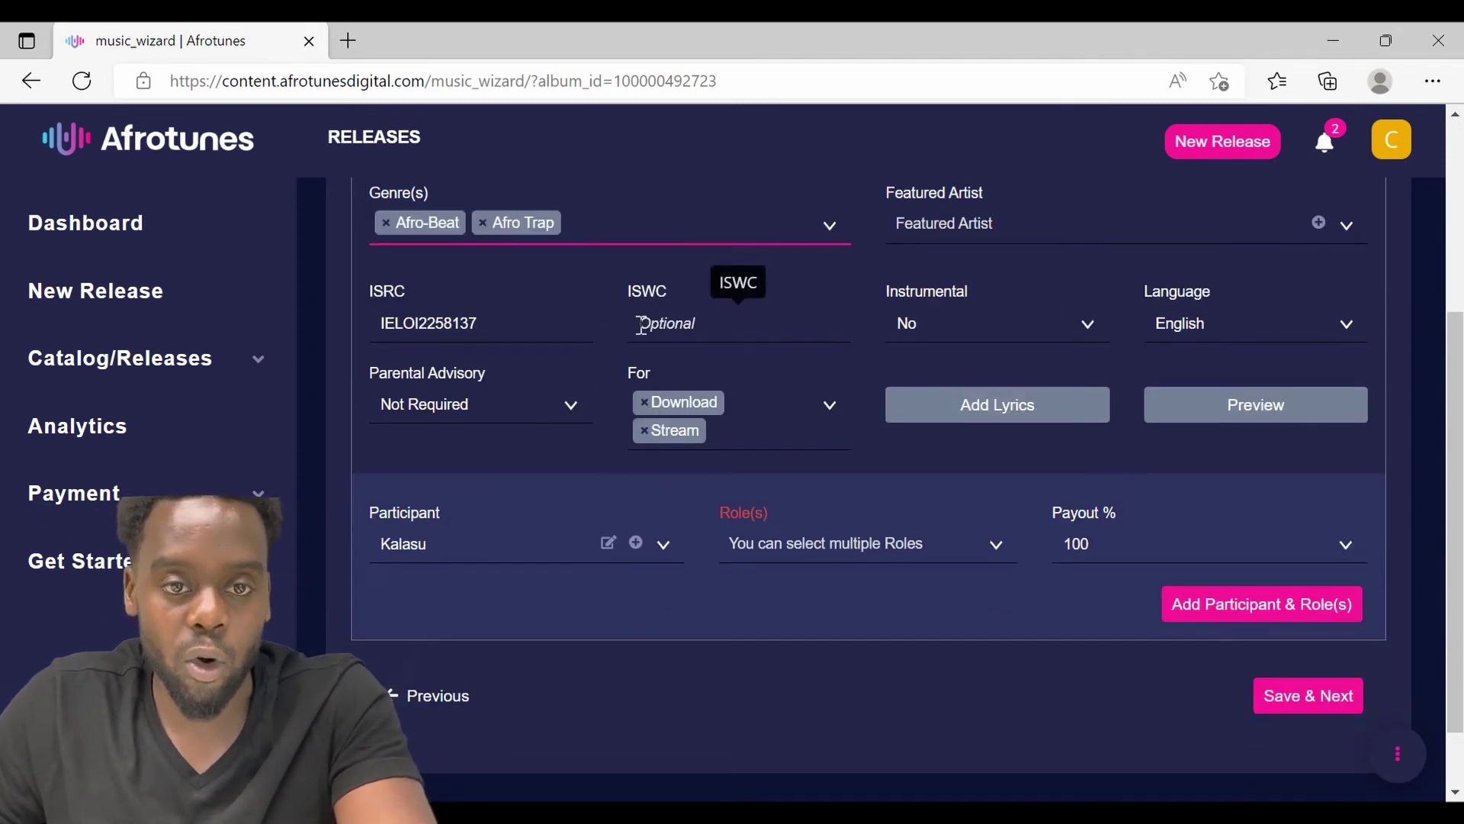
scroll(610, 326, down, 1)
click(572, 324)
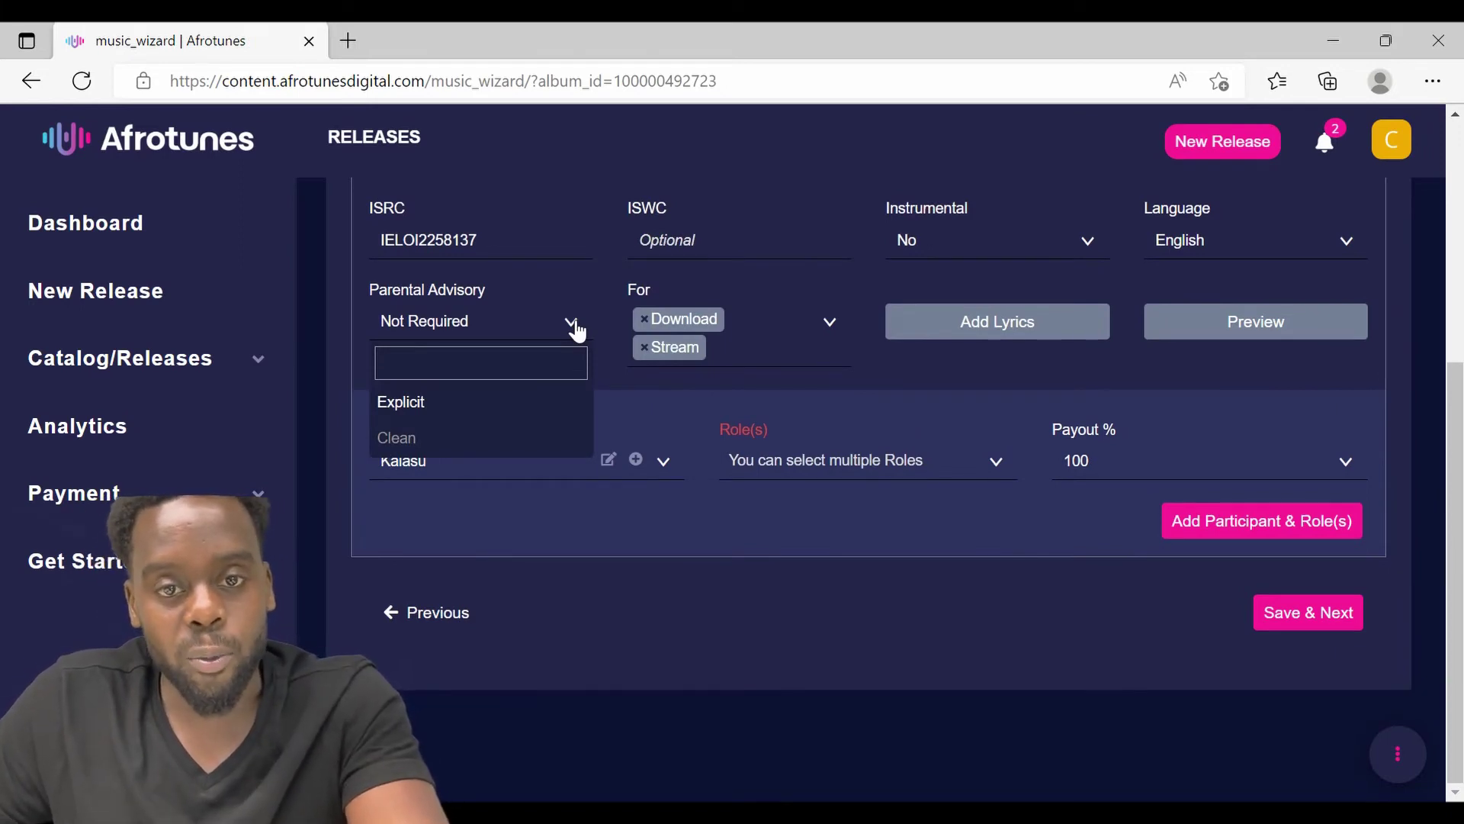
click(419, 415)
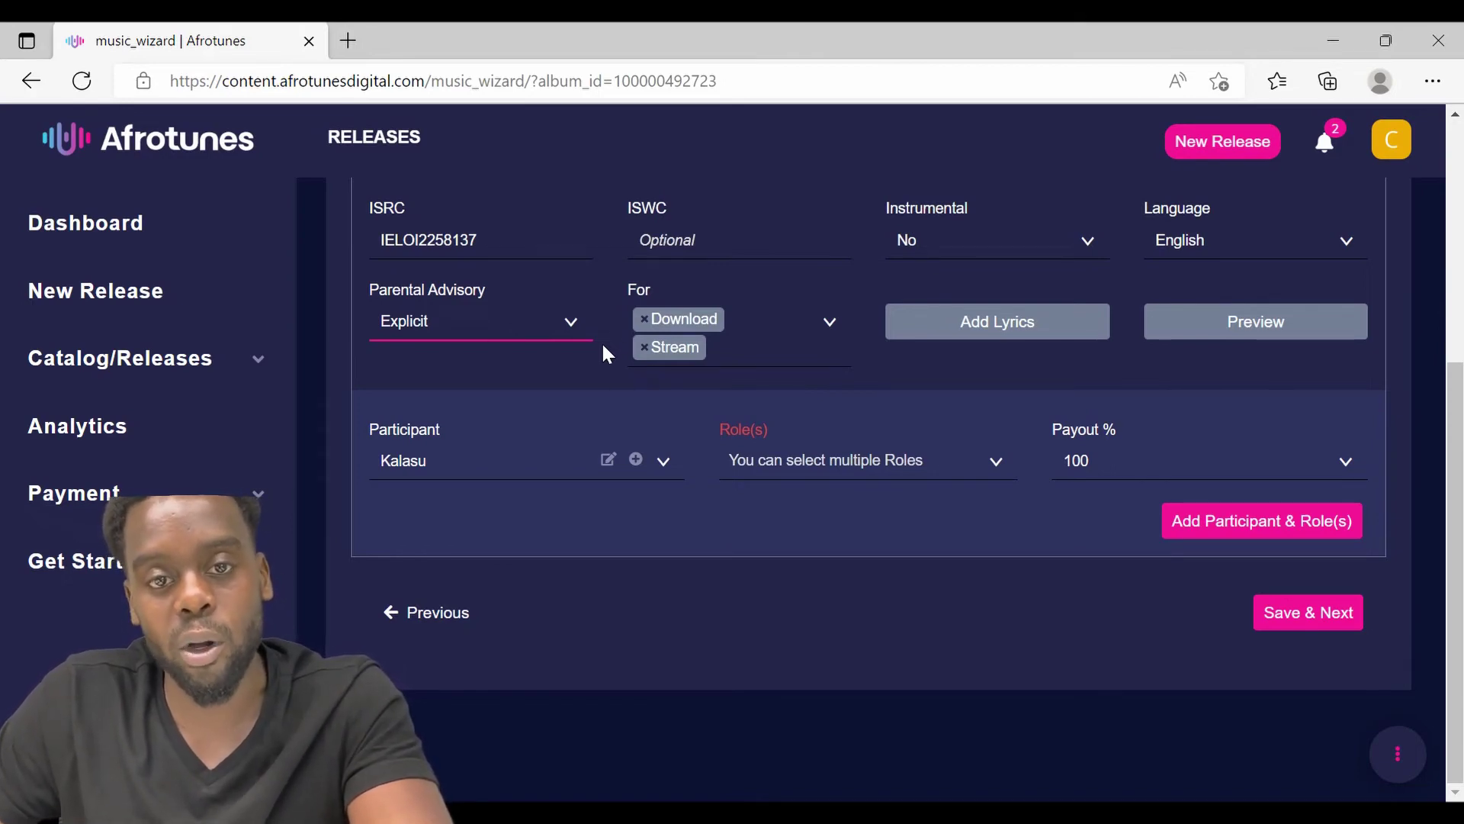
scroll(568, 368, up, 1)
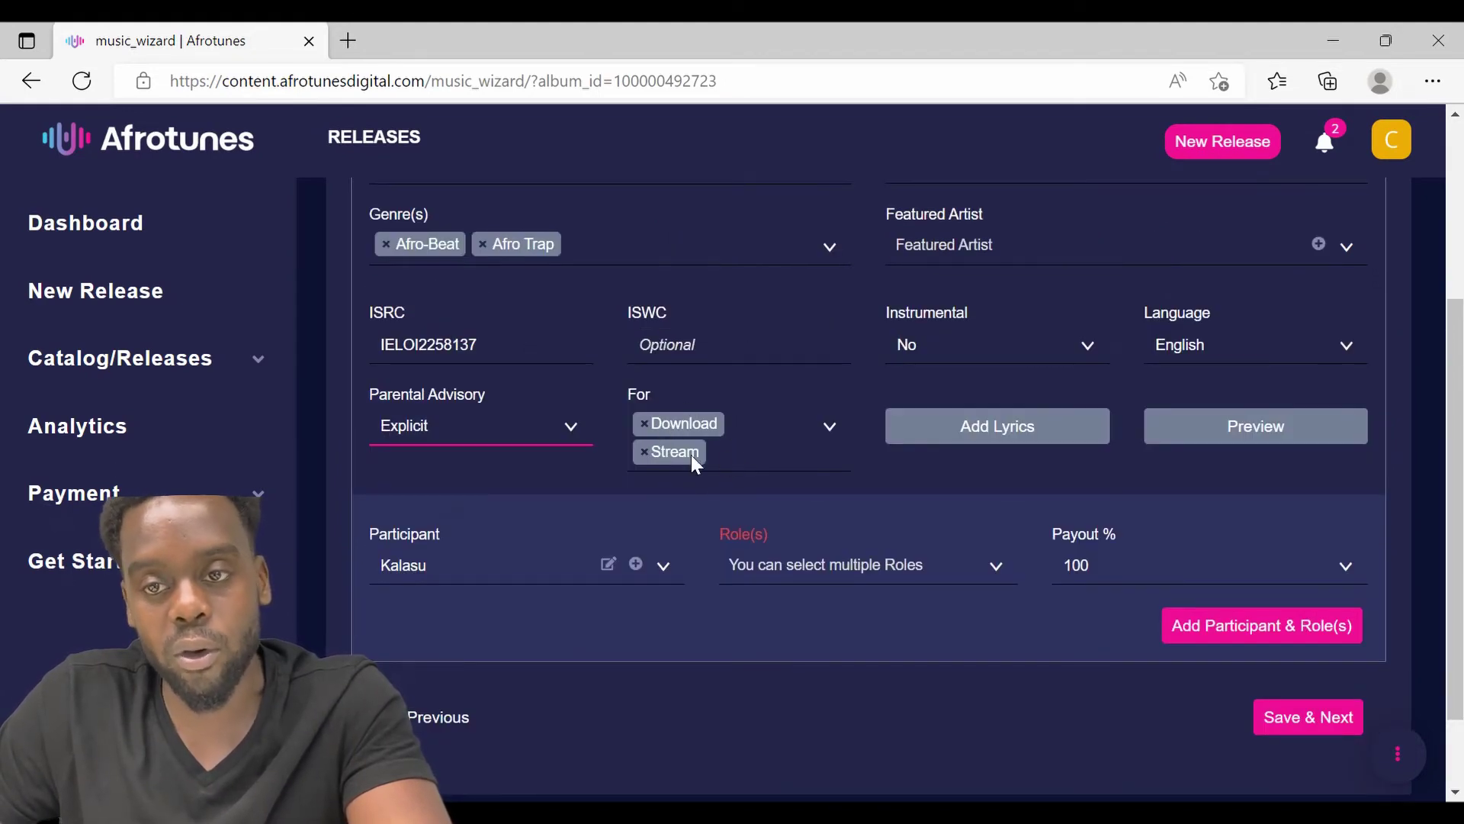
scroll(754, 444, up, 3)
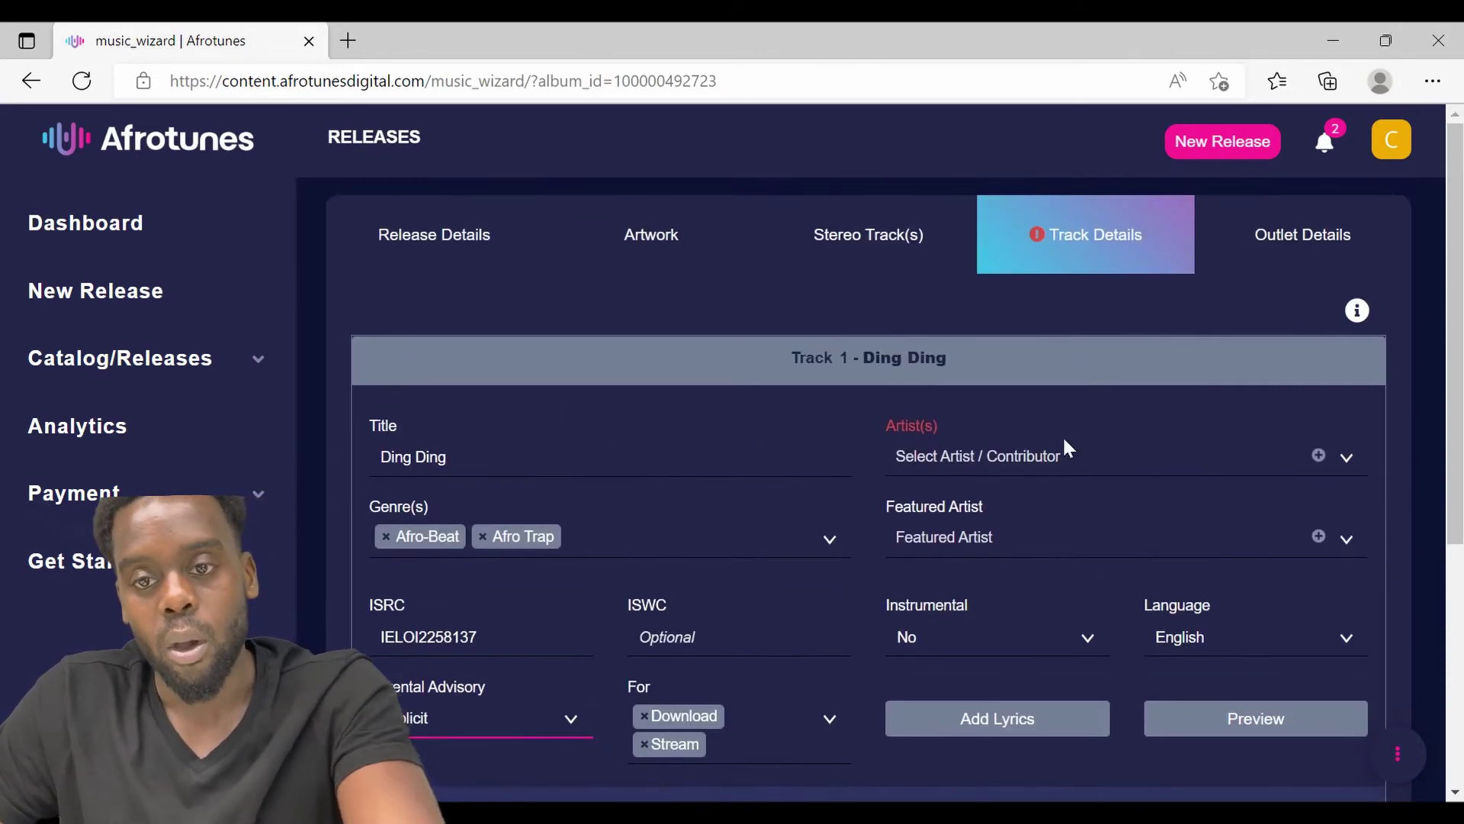
- Select Ding Ding's performing artist, keep Instrumental at No, and open the language choices
click(1356, 467)
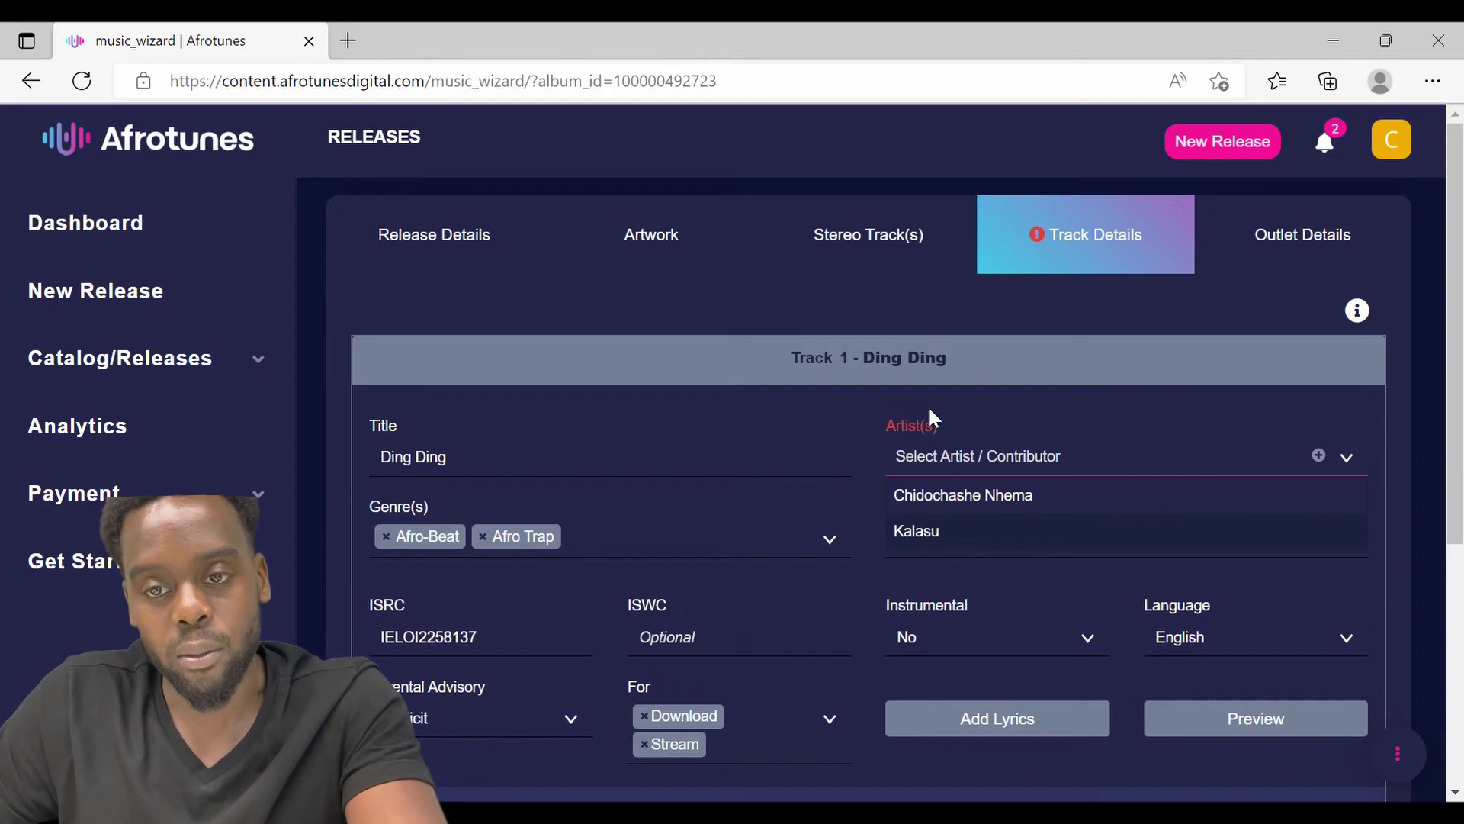
click(915, 530)
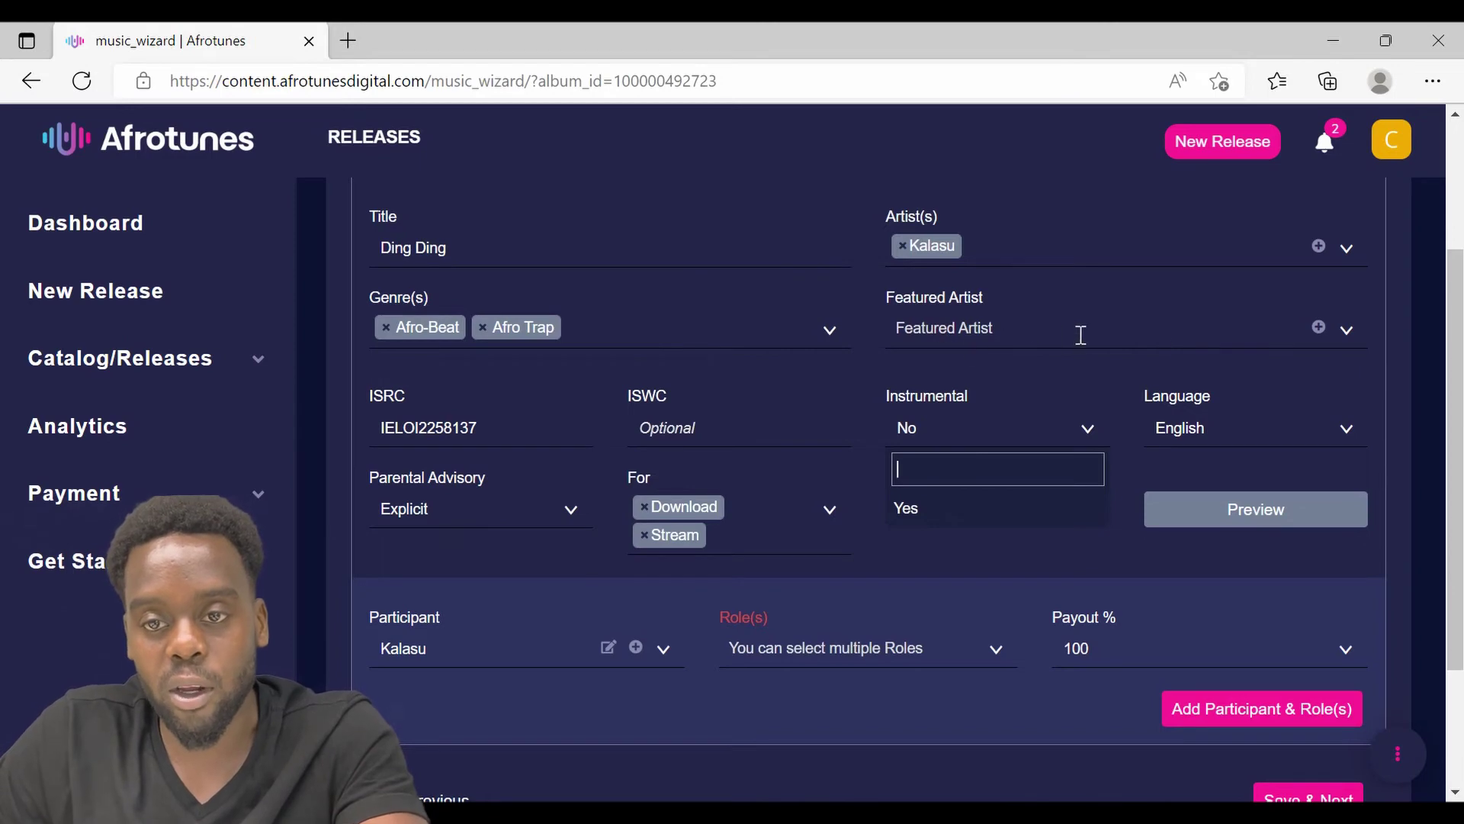
scroll(1052, 311, down, 2)
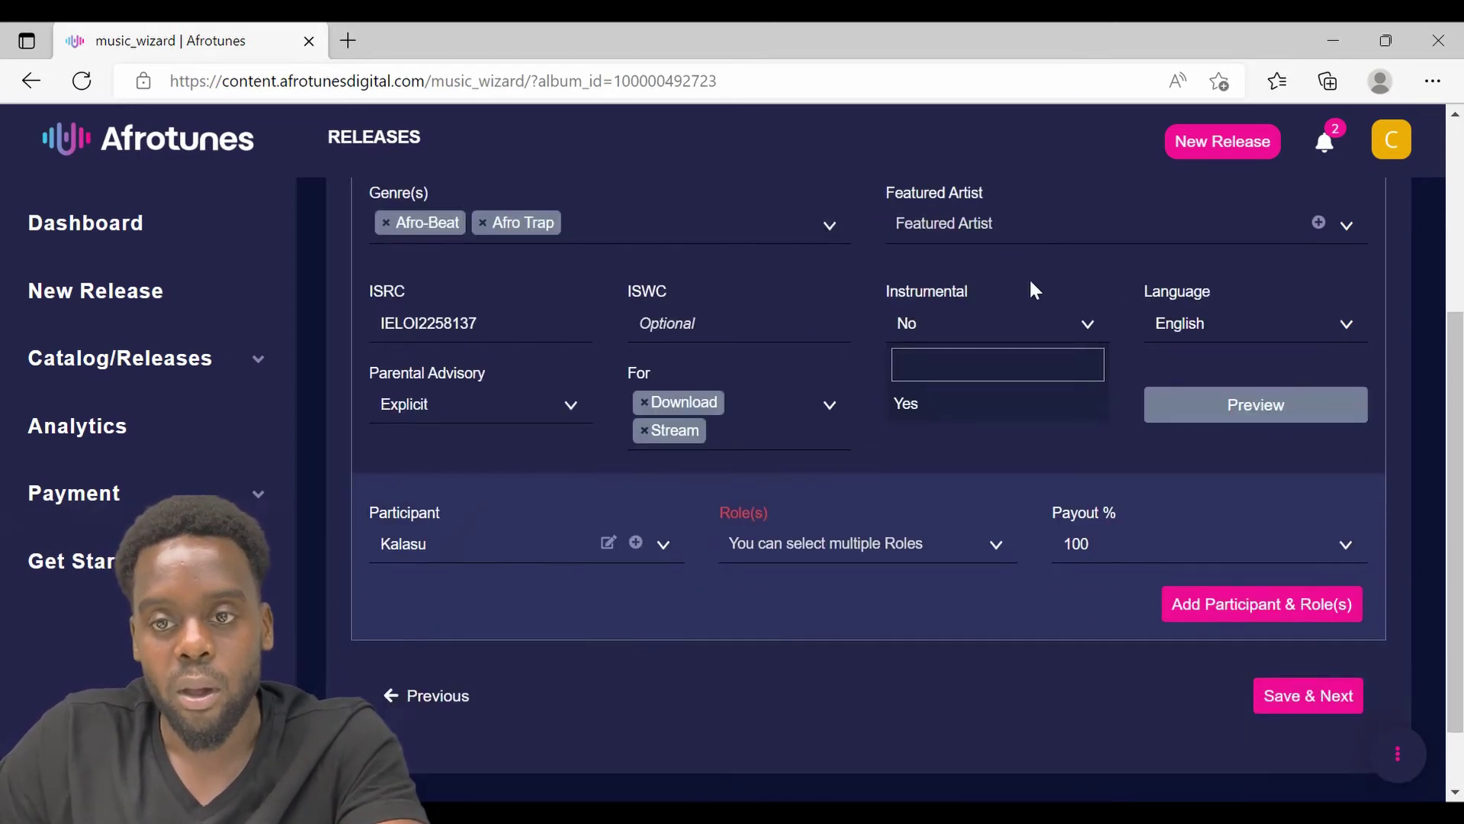
click(1091, 336)
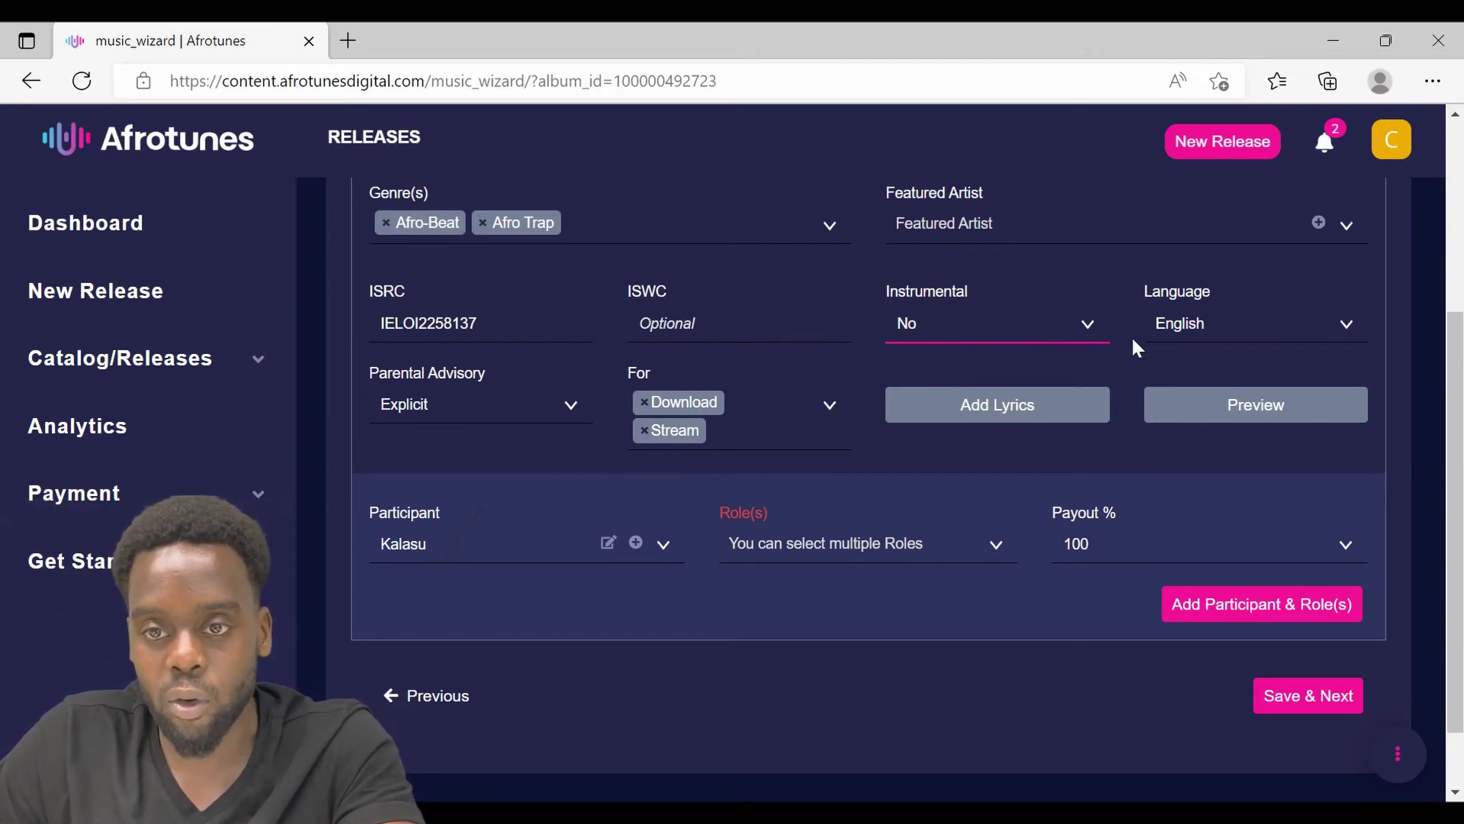
click(1347, 325)
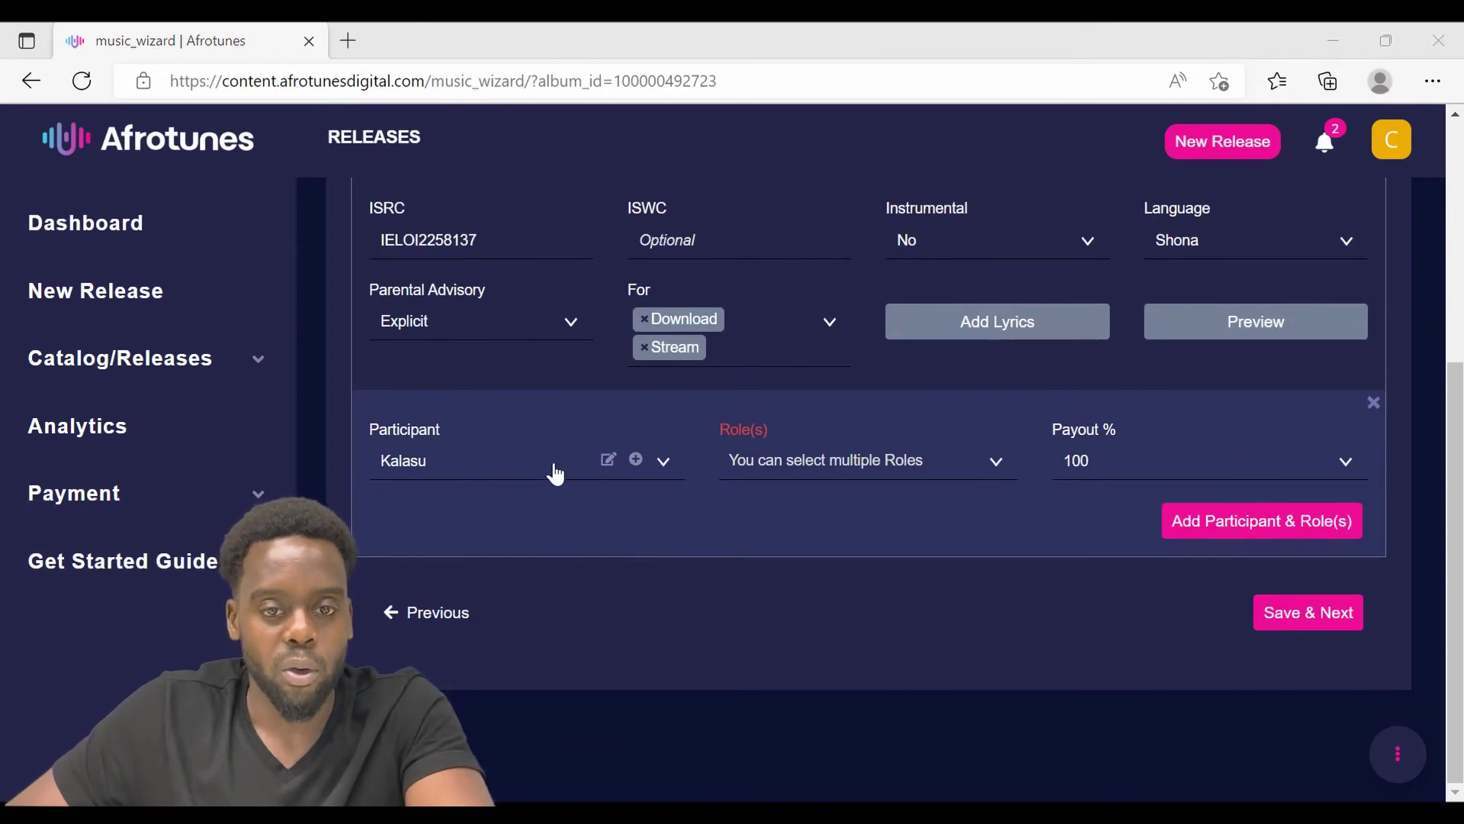
- Give the existing participant the Artist role with a 50% payout
click(665, 461)
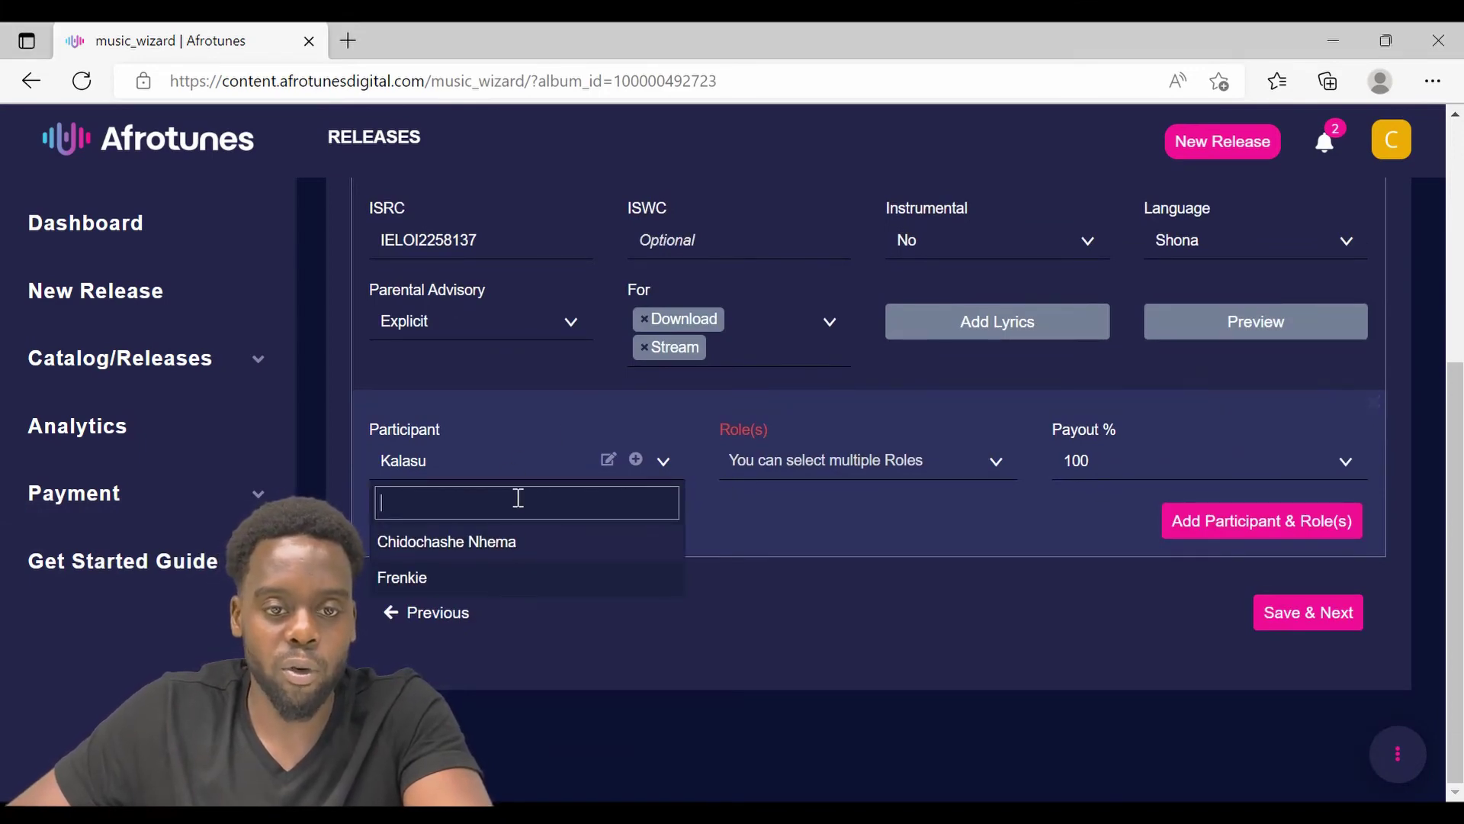
click(500, 469)
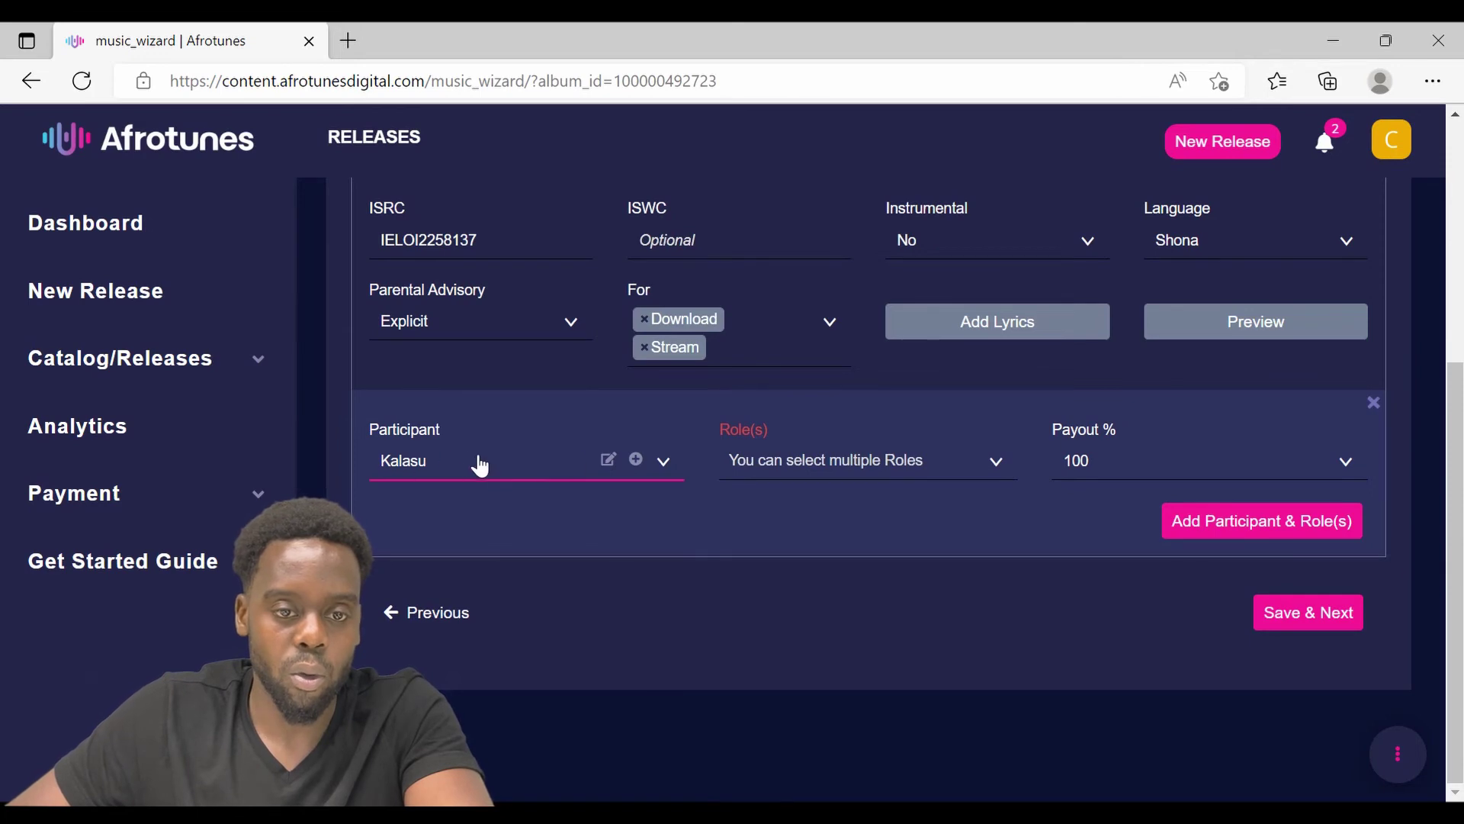
click(996, 463)
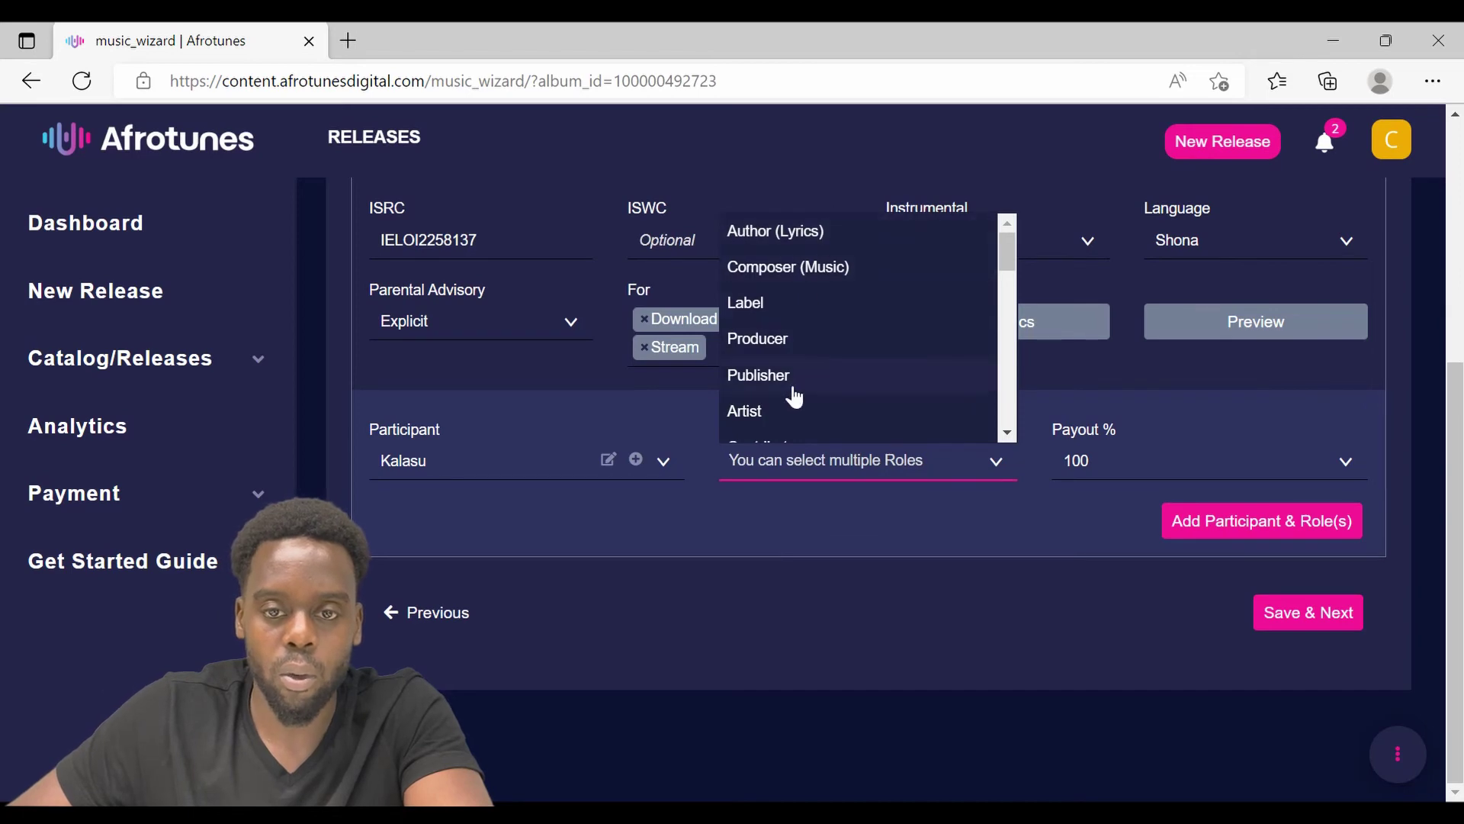
click(758, 413)
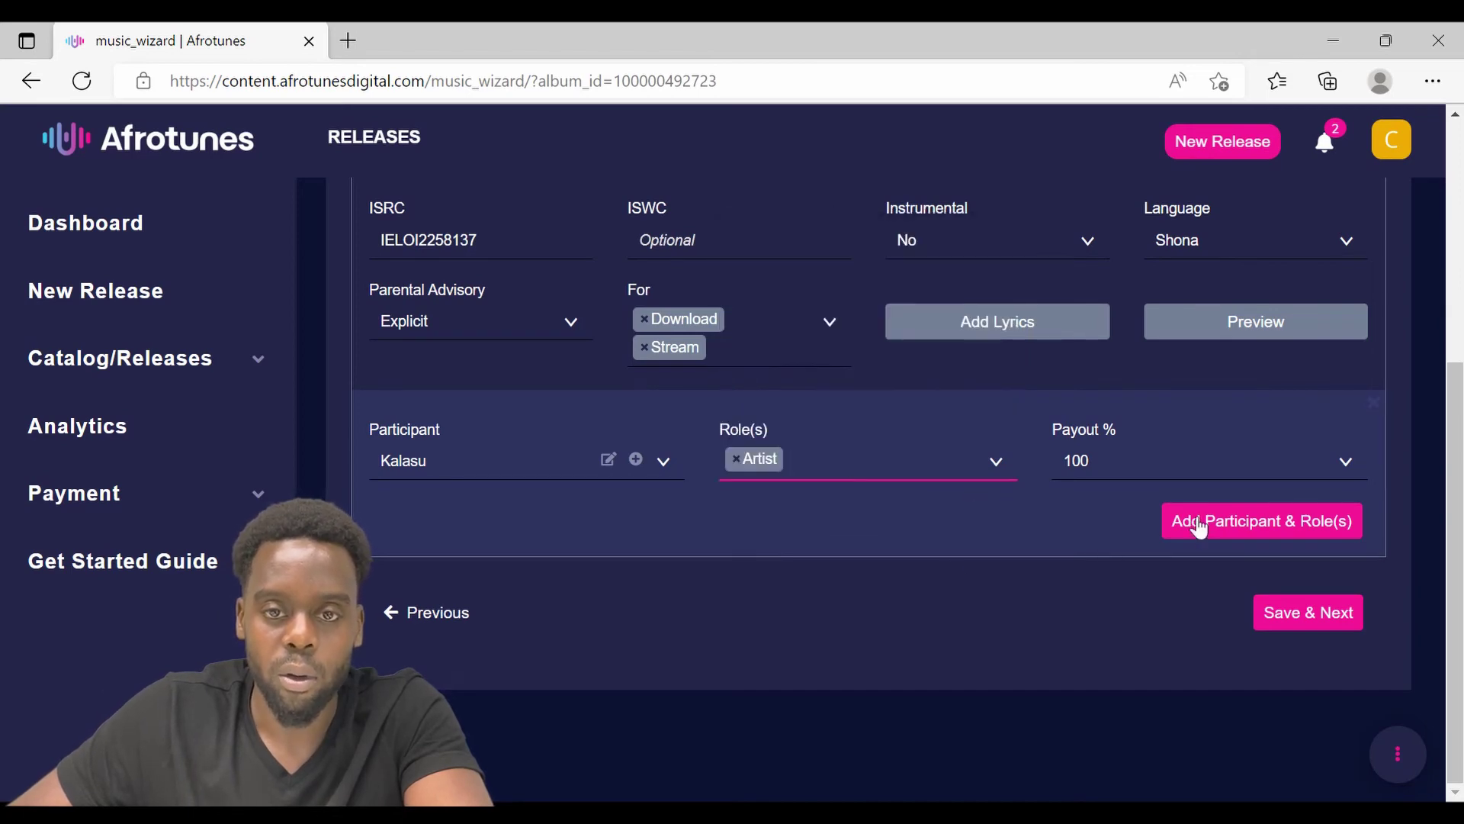
click(1347, 464)
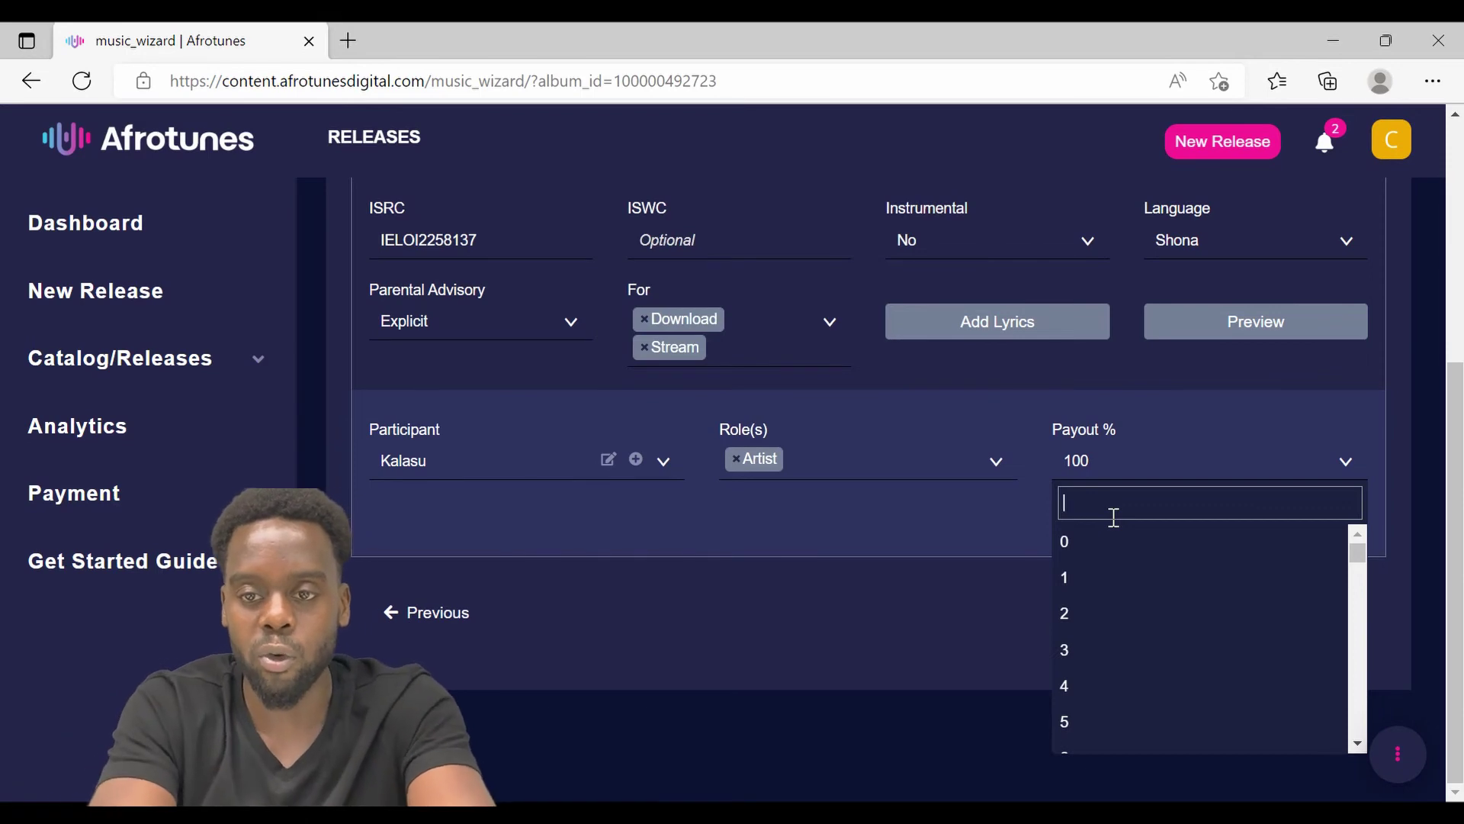
text(50)
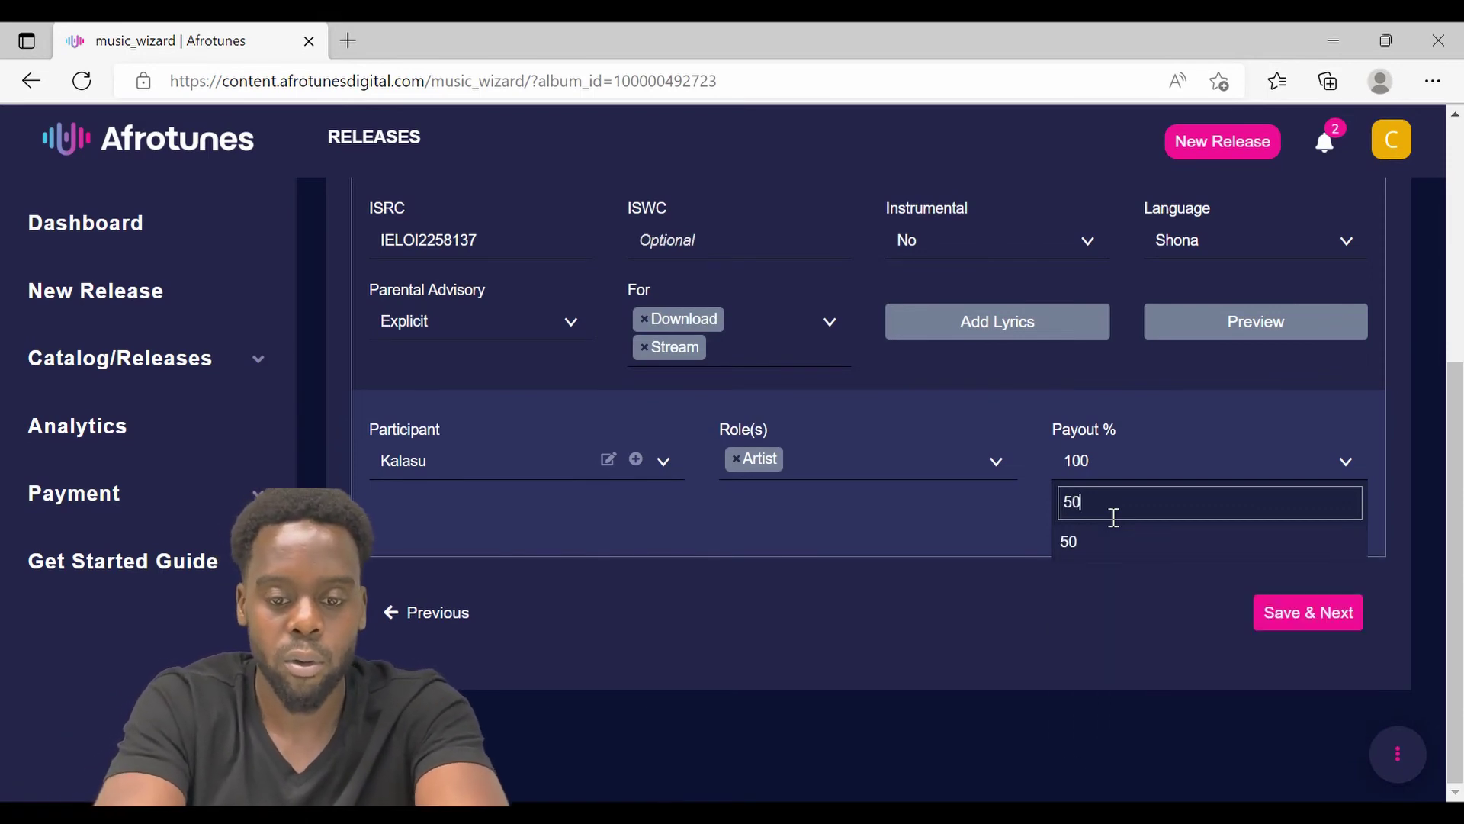
key(Return)
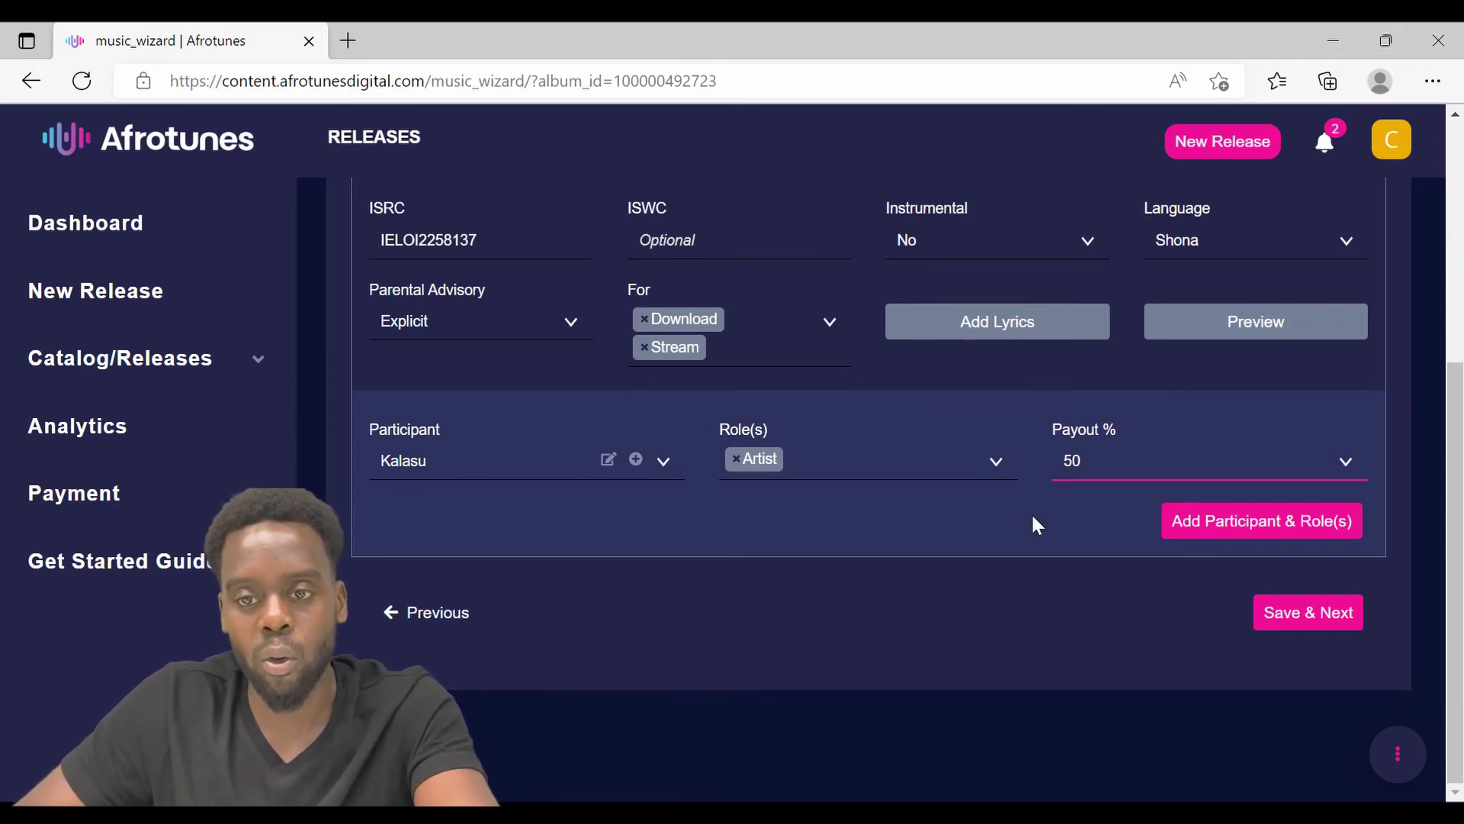
- Add a second participant as Producer with a 50% payout
click(1227, 532)
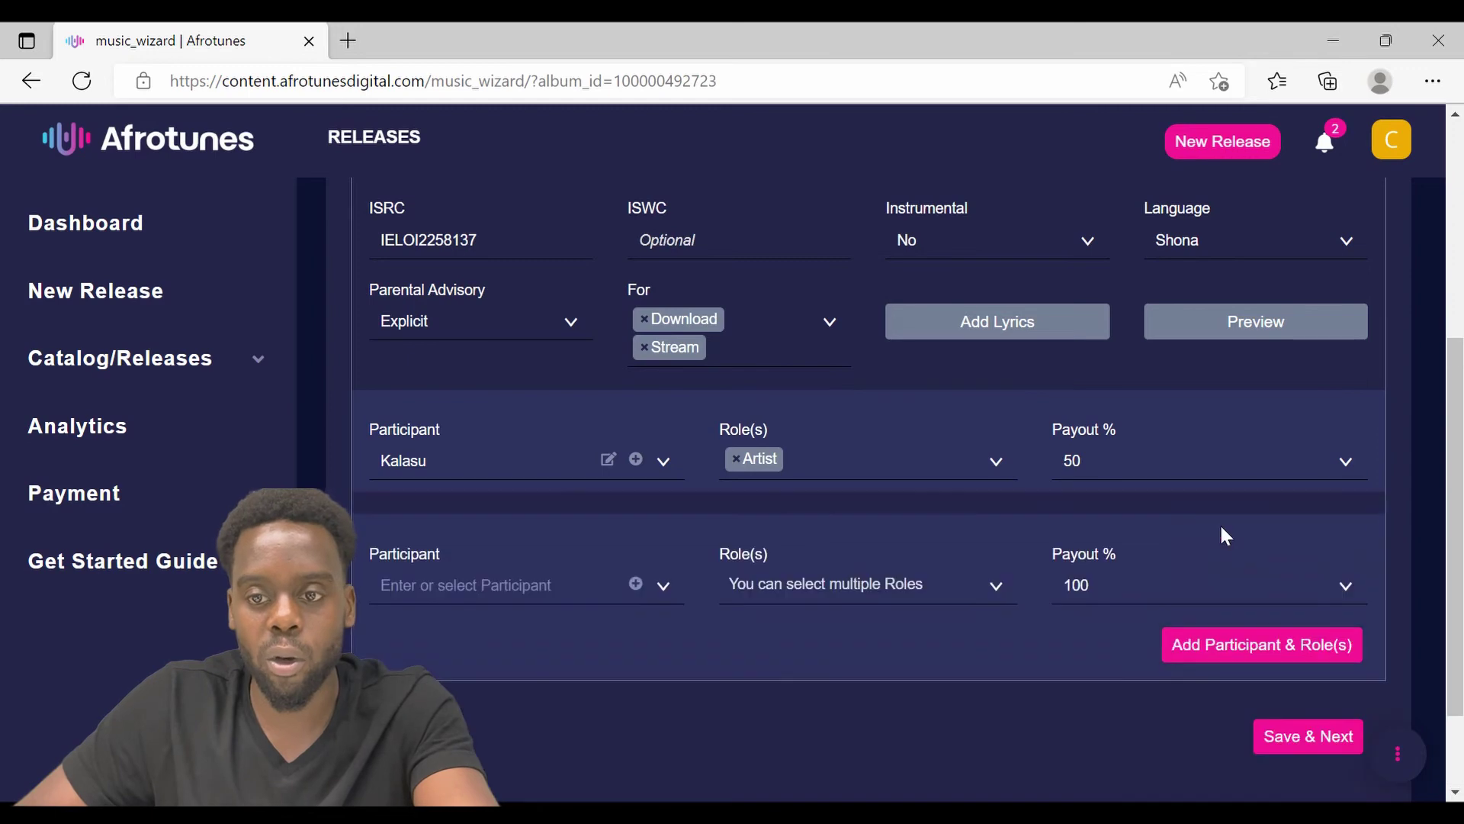
click(675, 593)
click(839, 585)
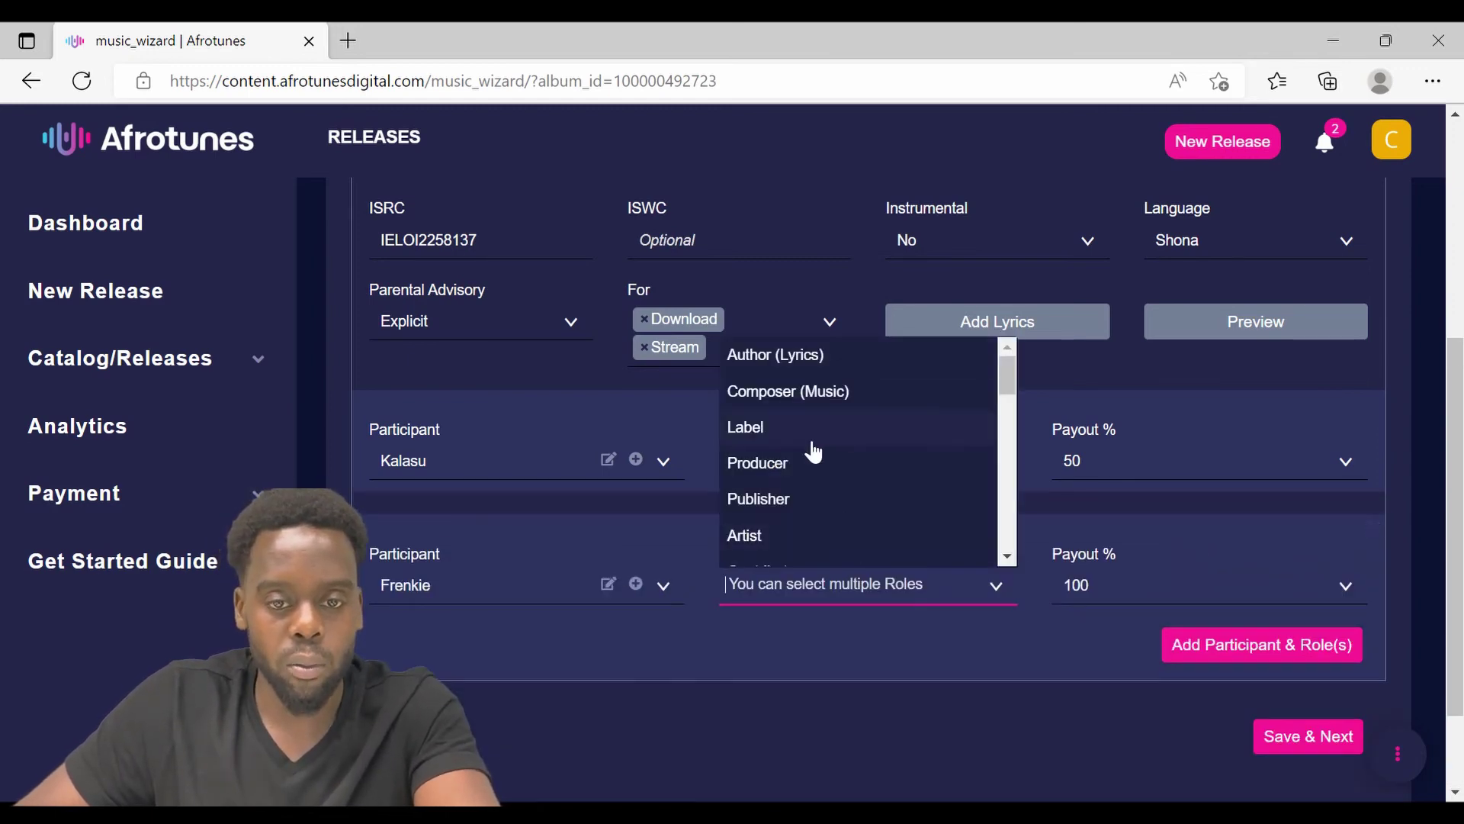
click(796, 466)
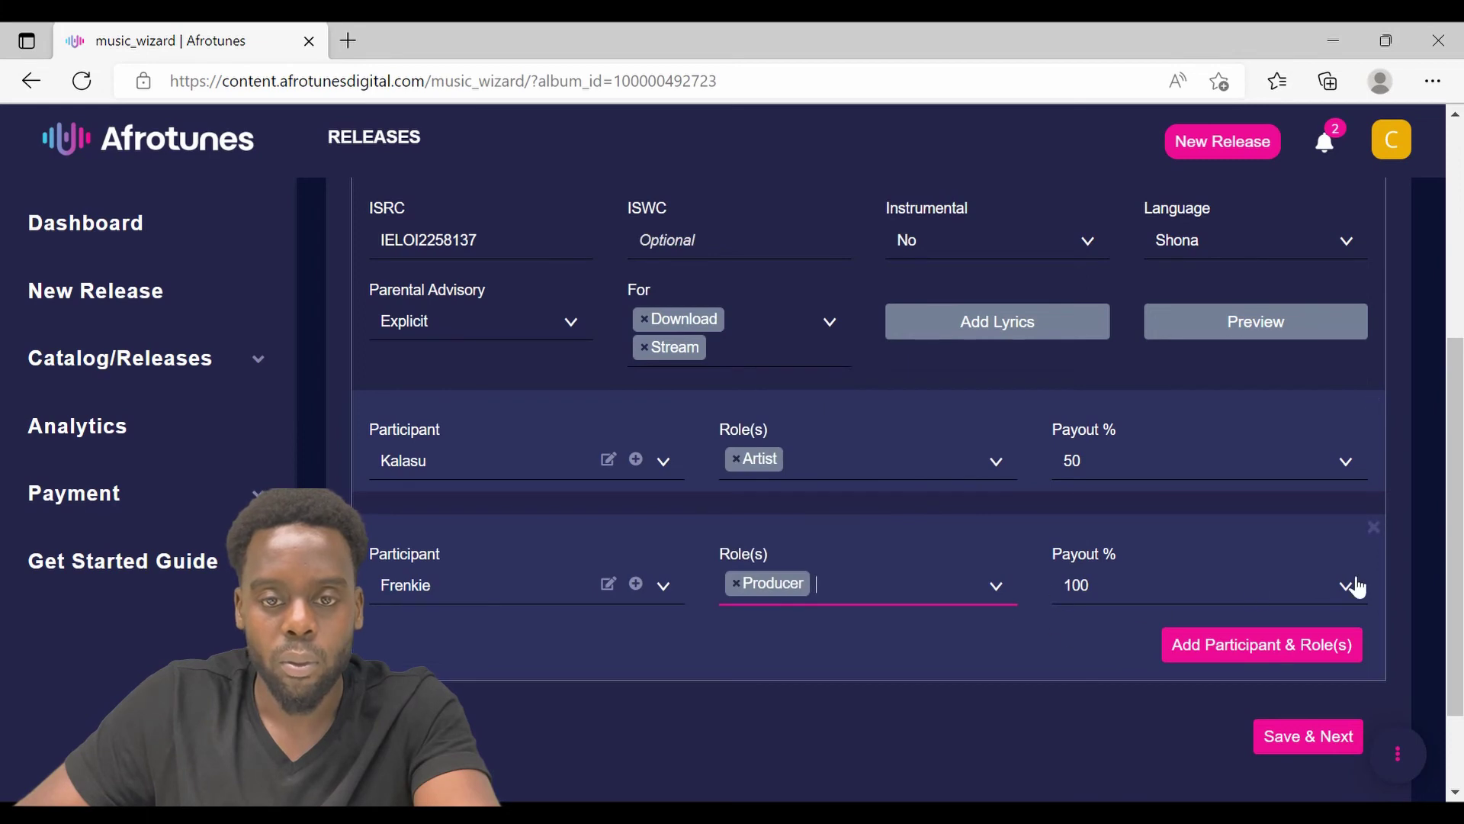
click(1083, 593)
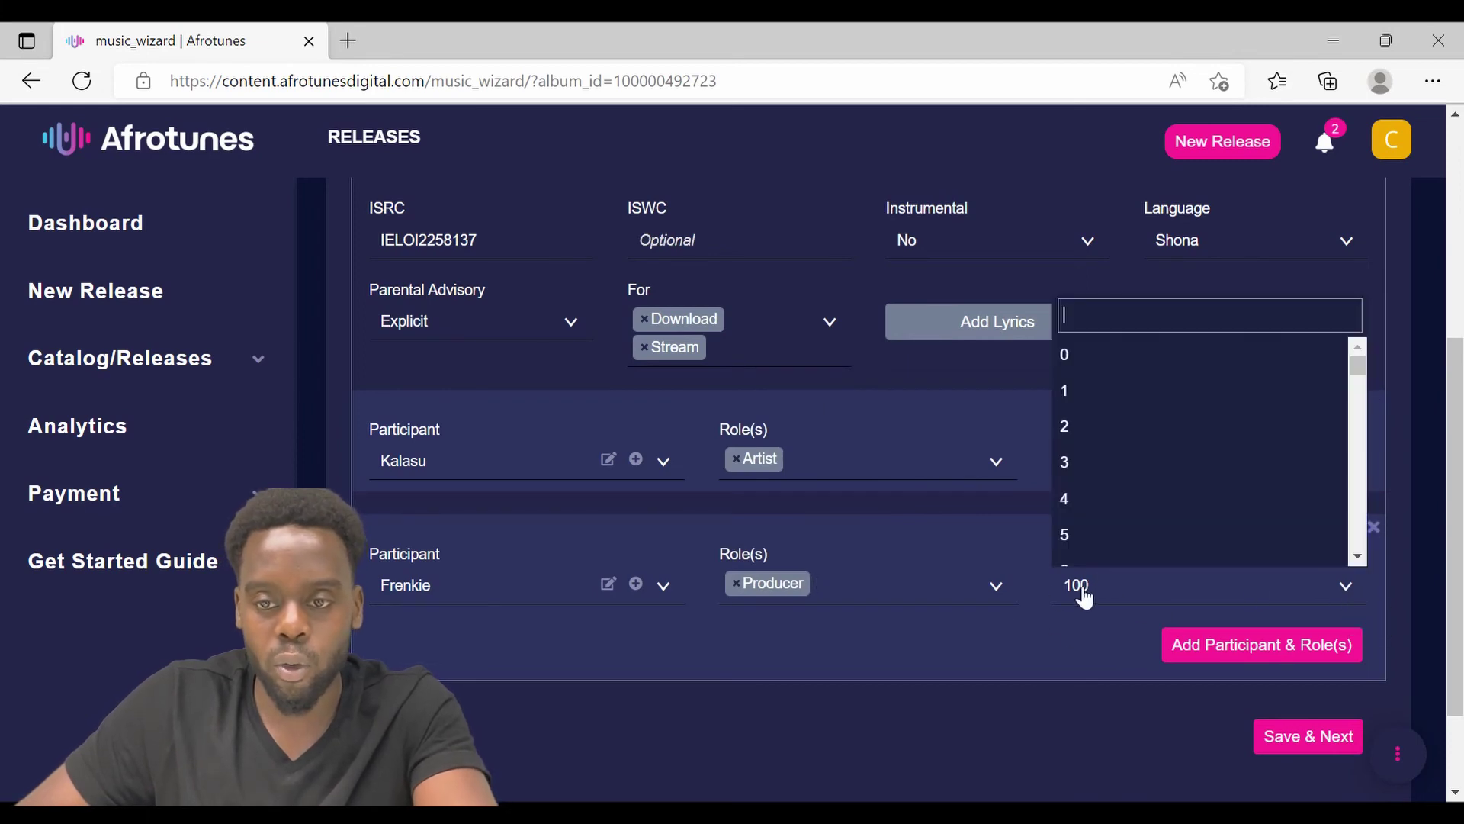
text(50)
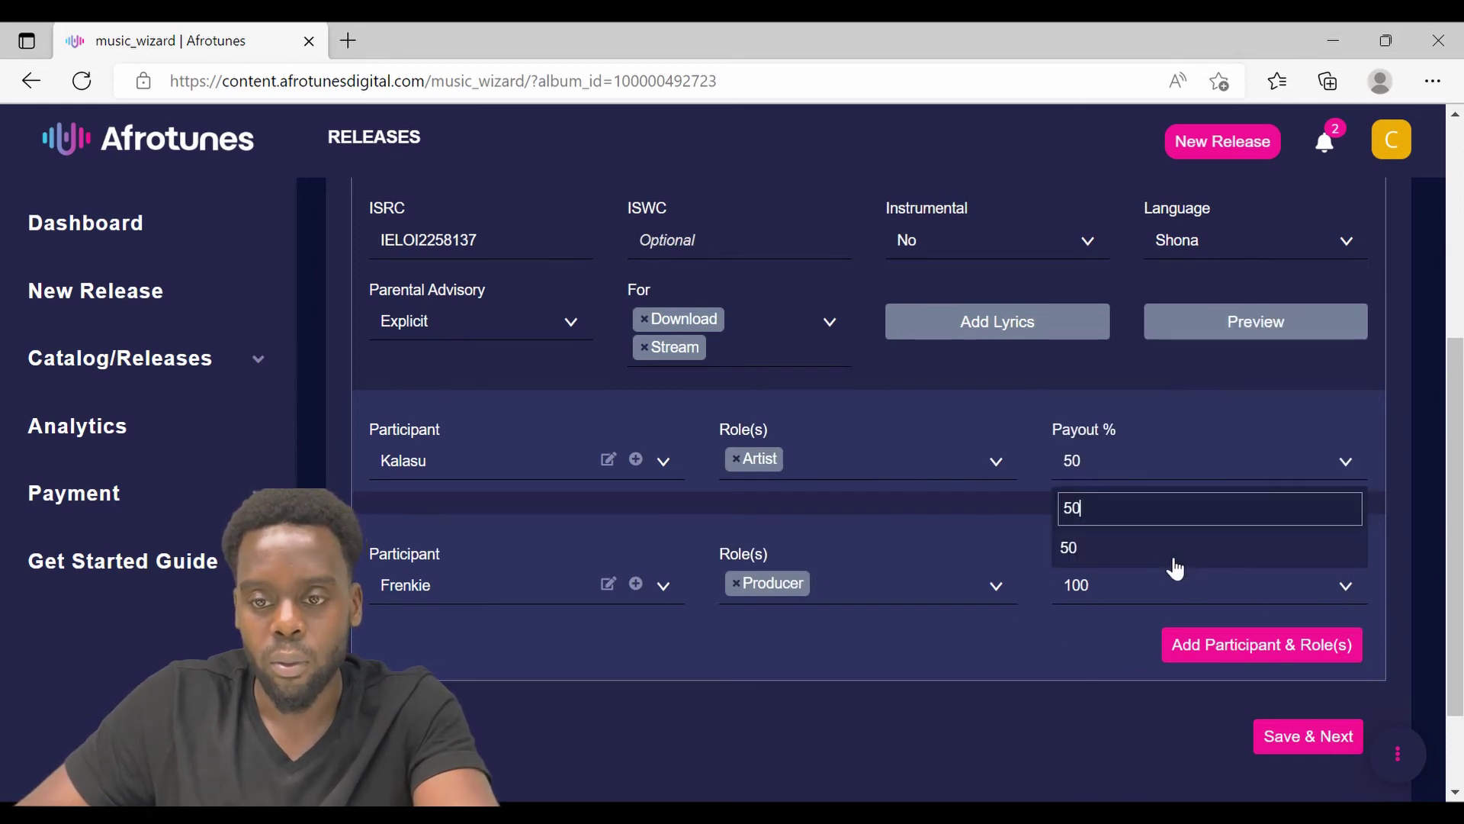
click(1080, 552)
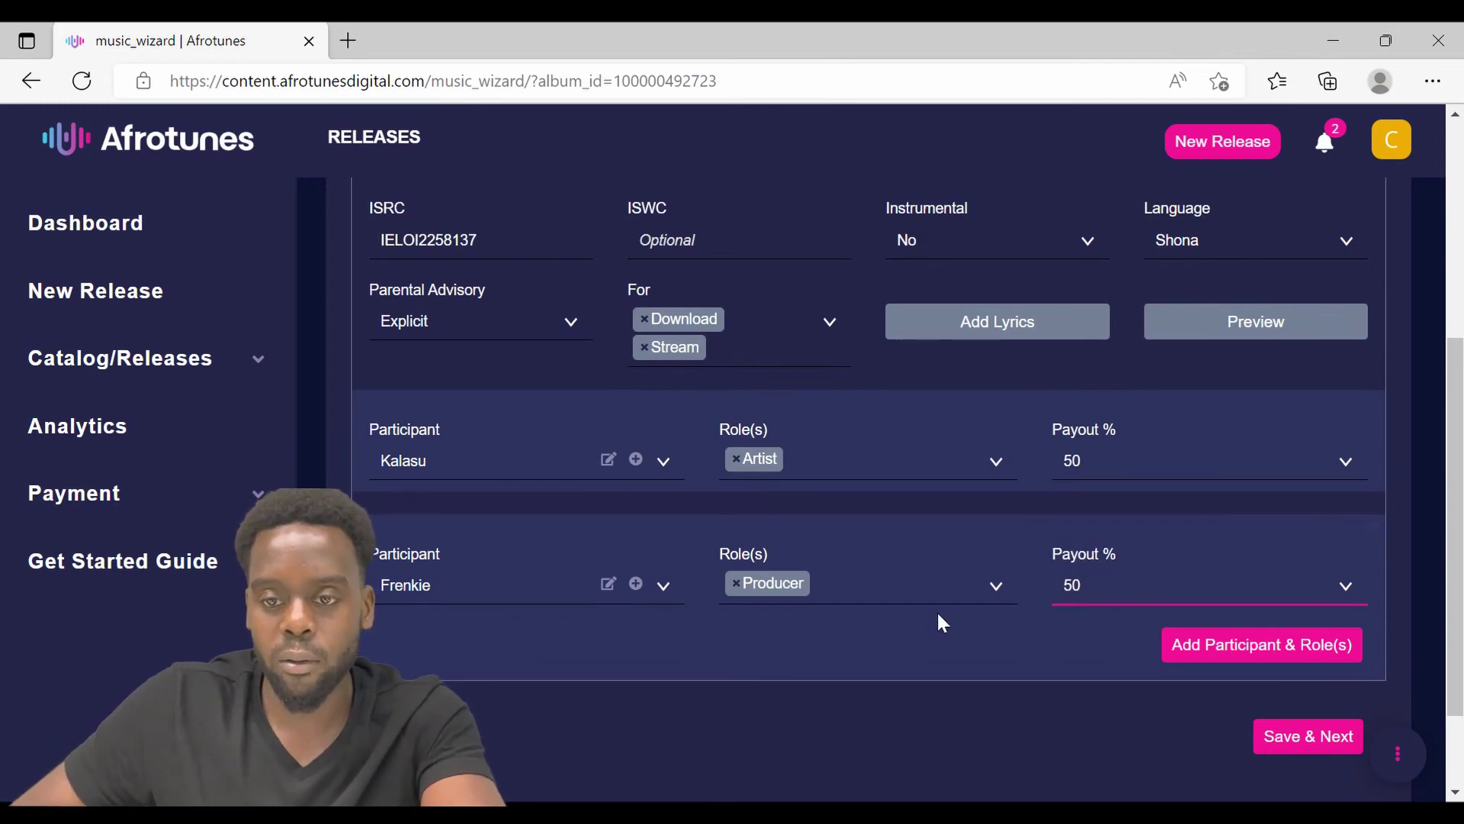
scroll(939, 606, down, 2)
scroll(949, 595, up, 3)
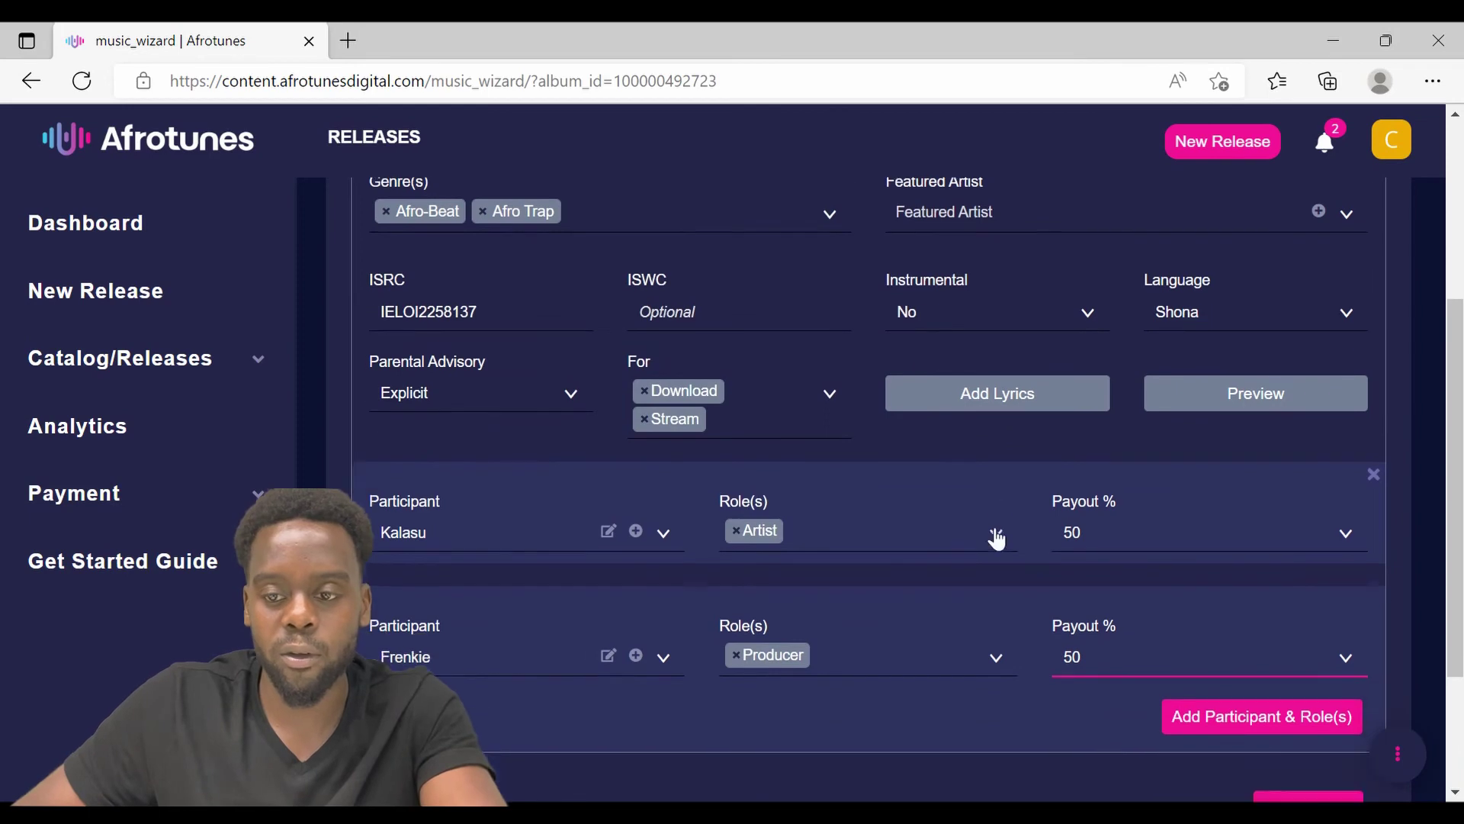
scroll(984, 538, down, 2)
scroll(977, 539, up, 6)
scroll(1140, 546, down, 1)
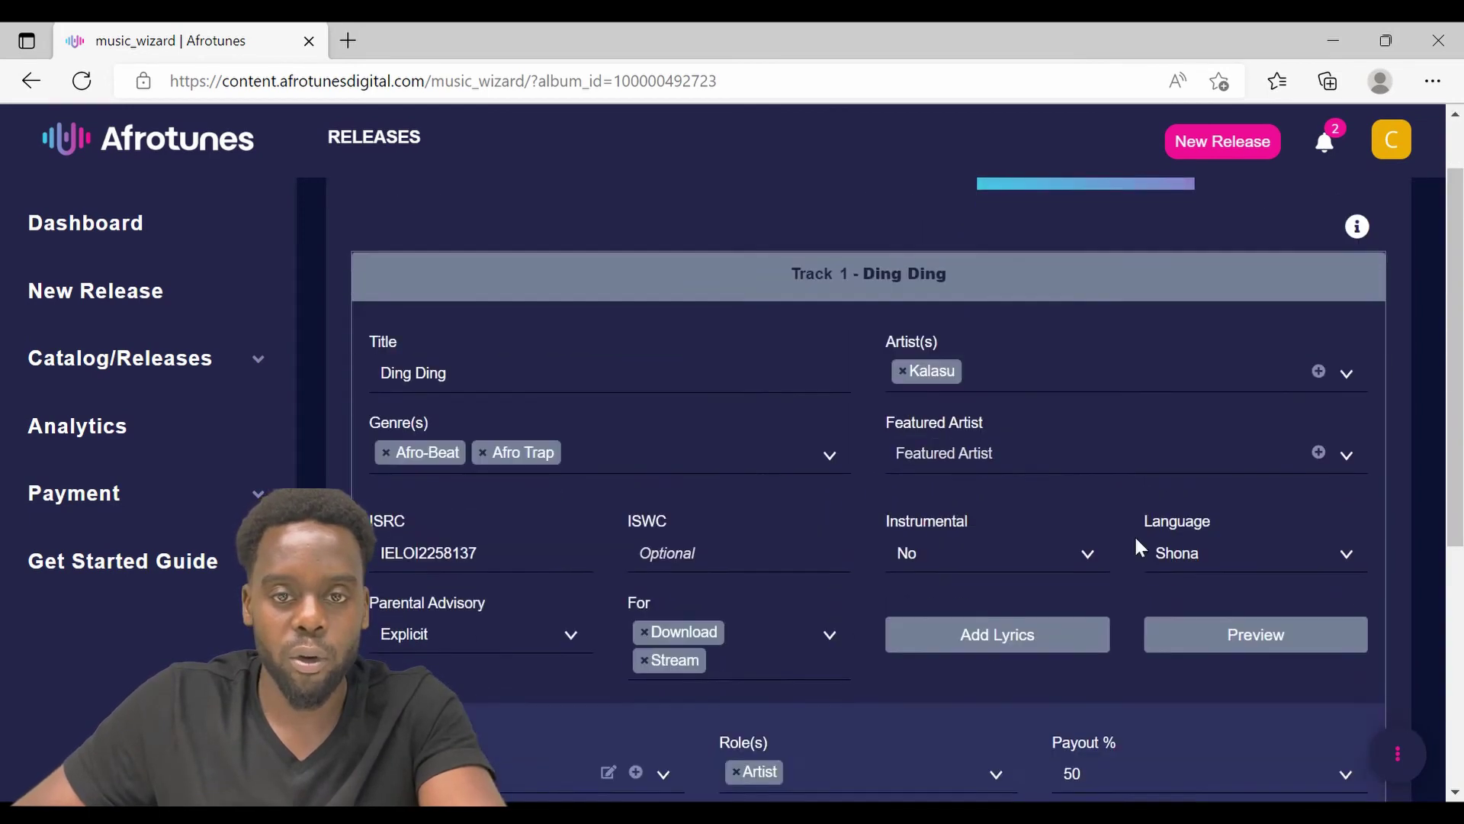
scroll(1138, 546, down, 1)
scroll(797, 458, down, 1)
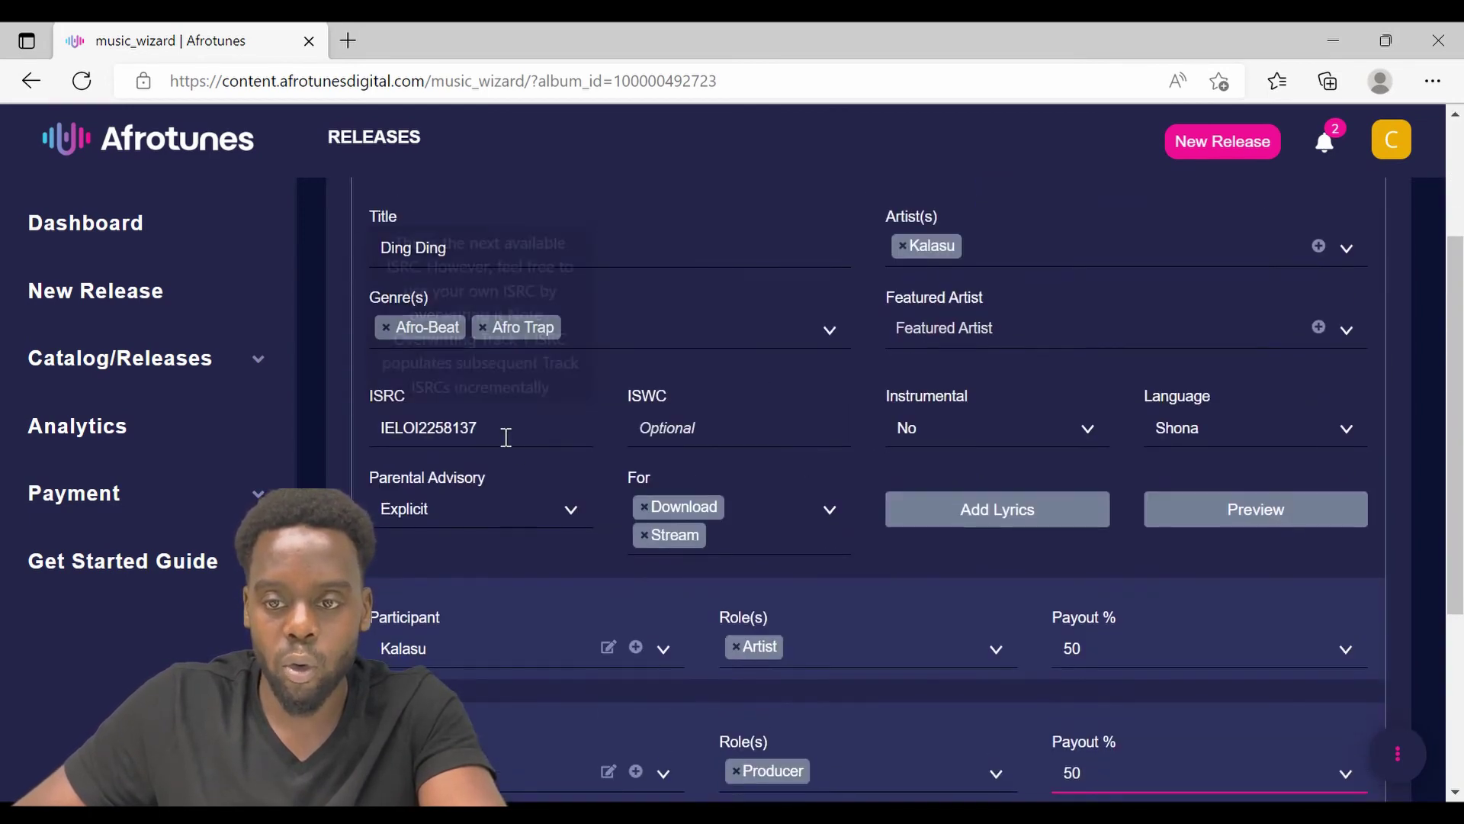
scroll(962, 521, down, 2)
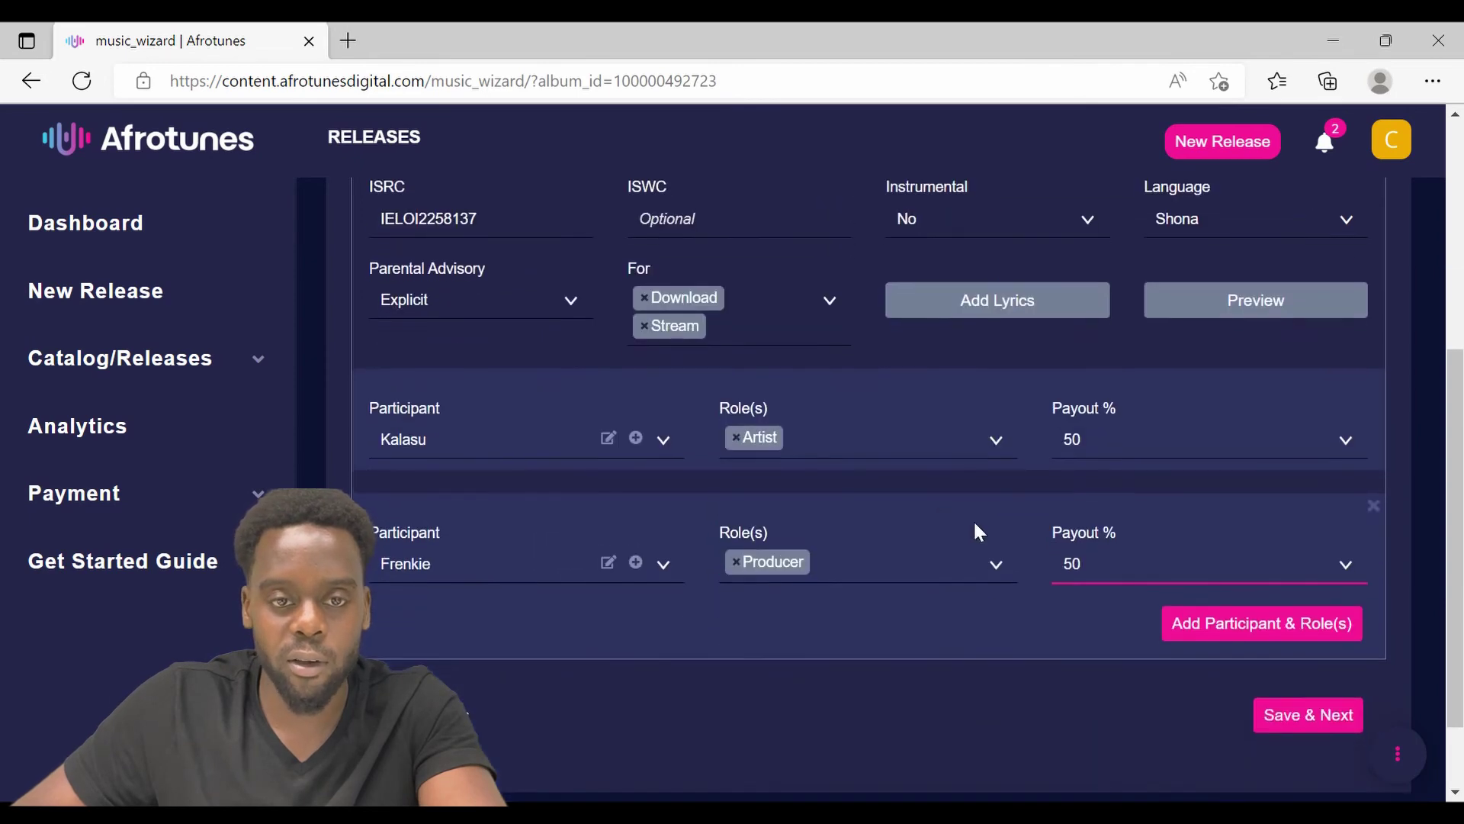
scroll(973, 521, up, 3)
scroll(925, 542, down, 1)
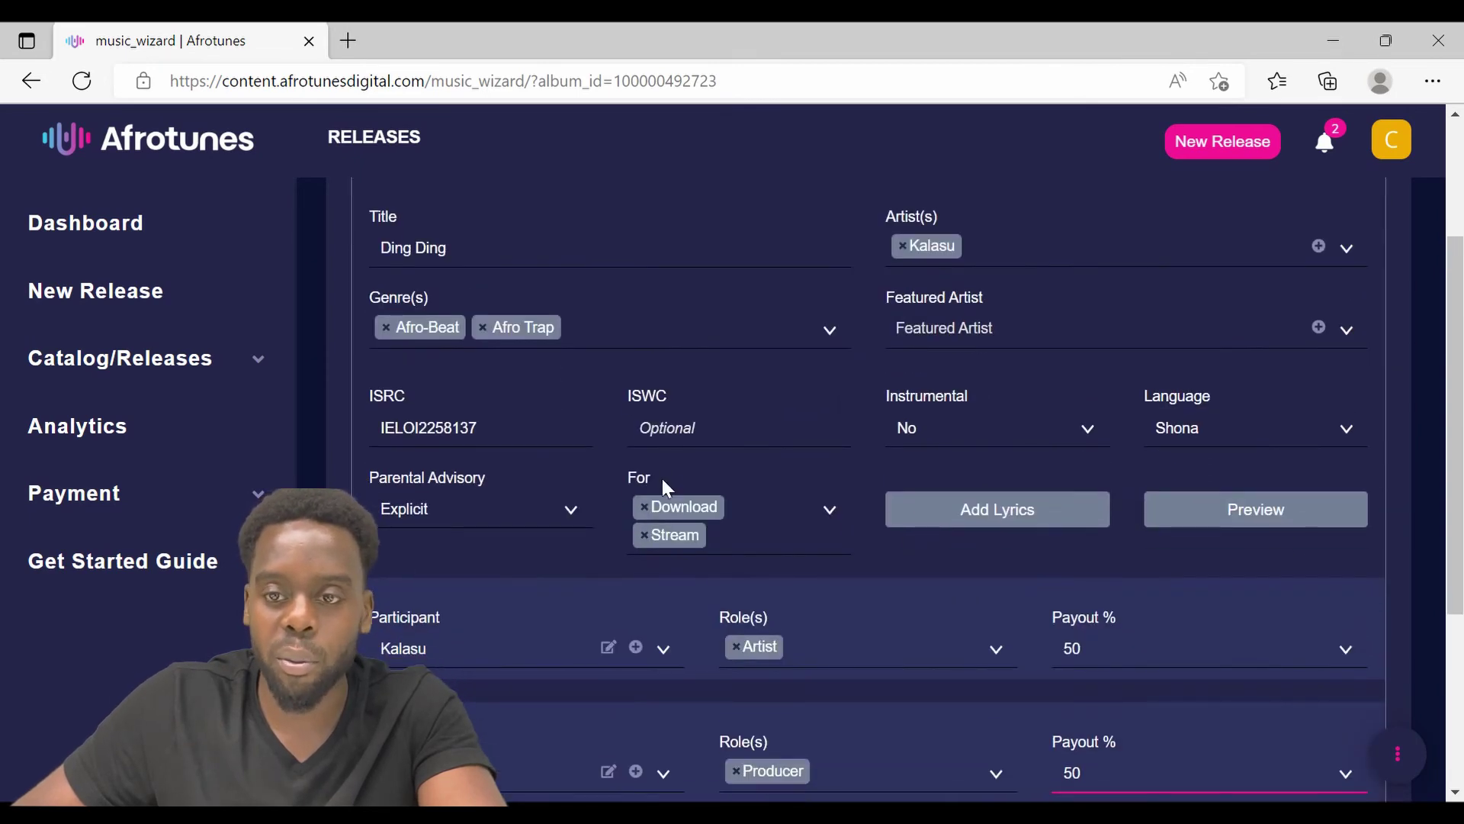
scroll(576, 474, up, 2)
scroll(516, 461, down, 2)
scroll(516, 461, down, 3)
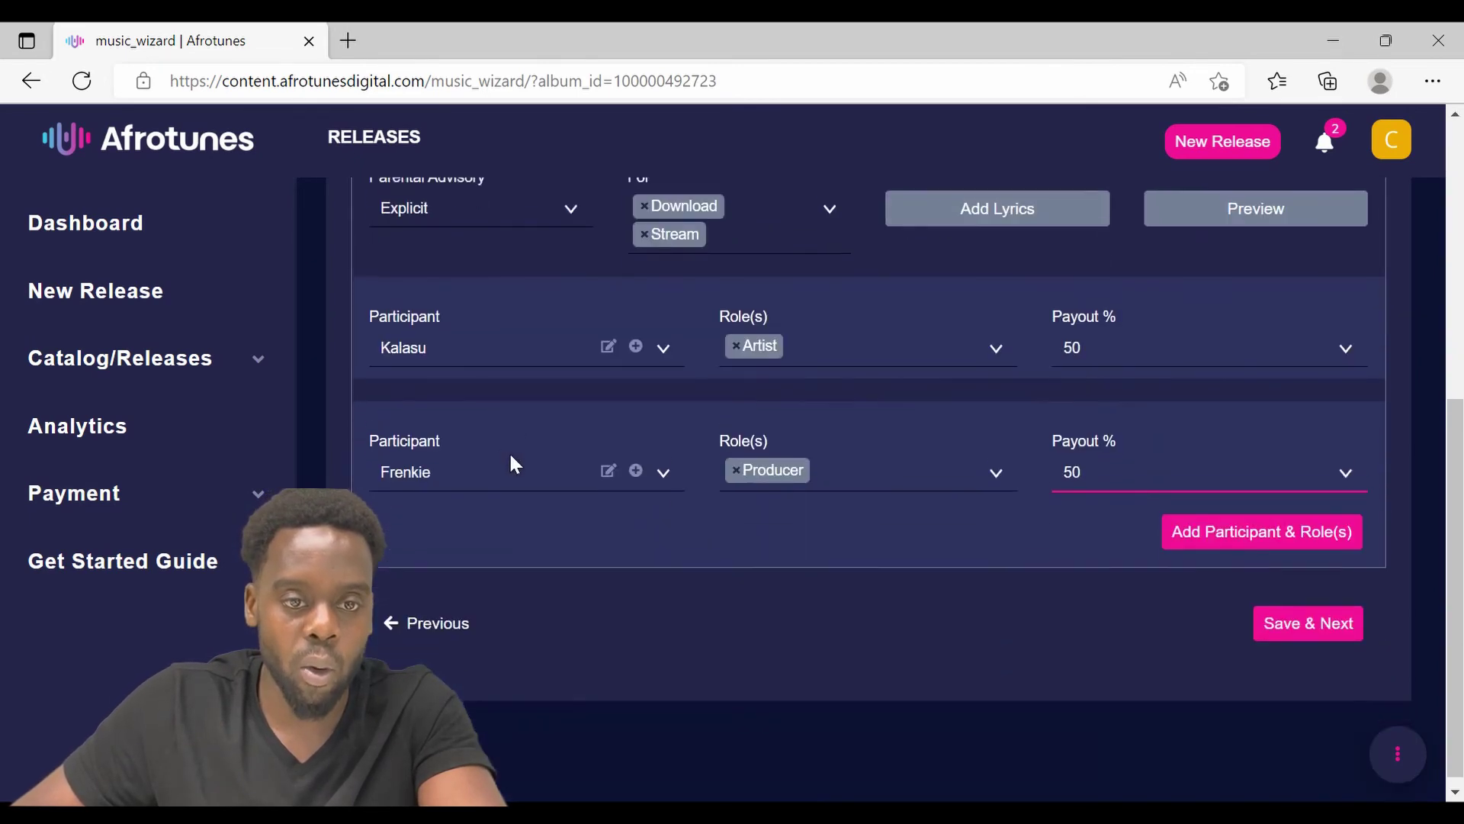
scroll(543, 376, up, 1)
scroll(543, 372, up, 1)
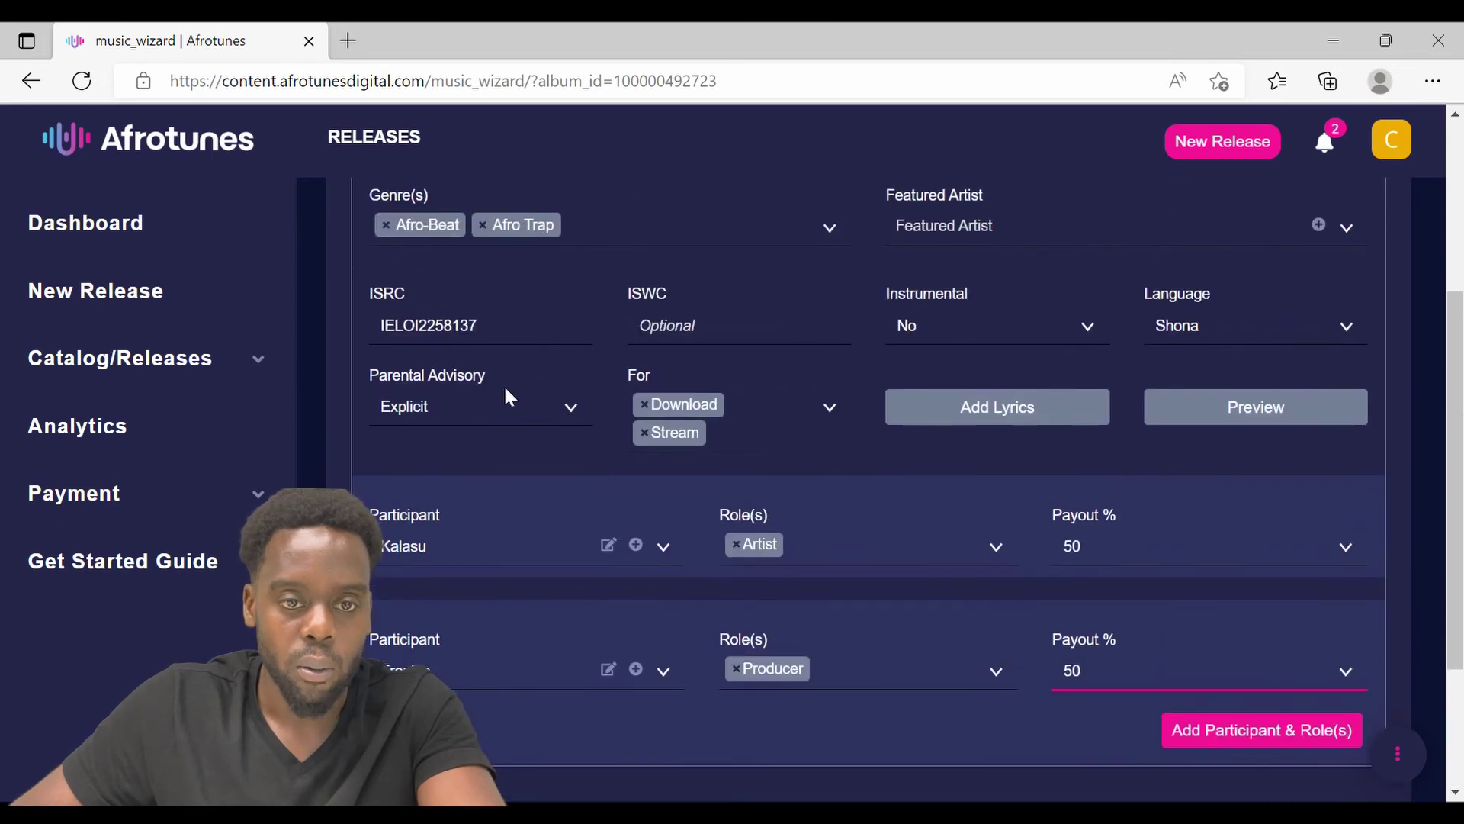
scroll(504, 383, up, 3)
scroll(1029, 563, down, 5)
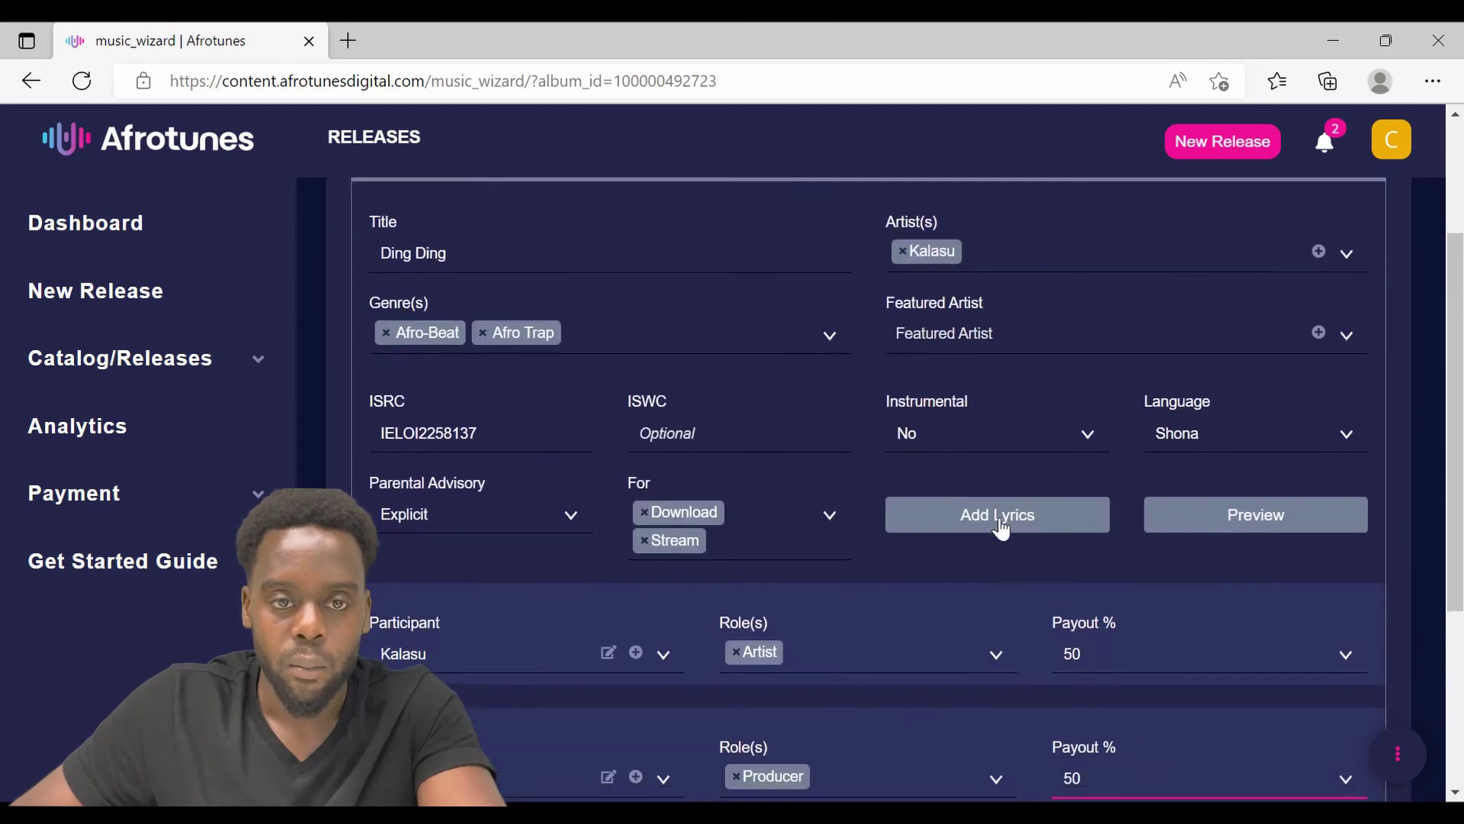
scroll(1007, 444, up, 3)
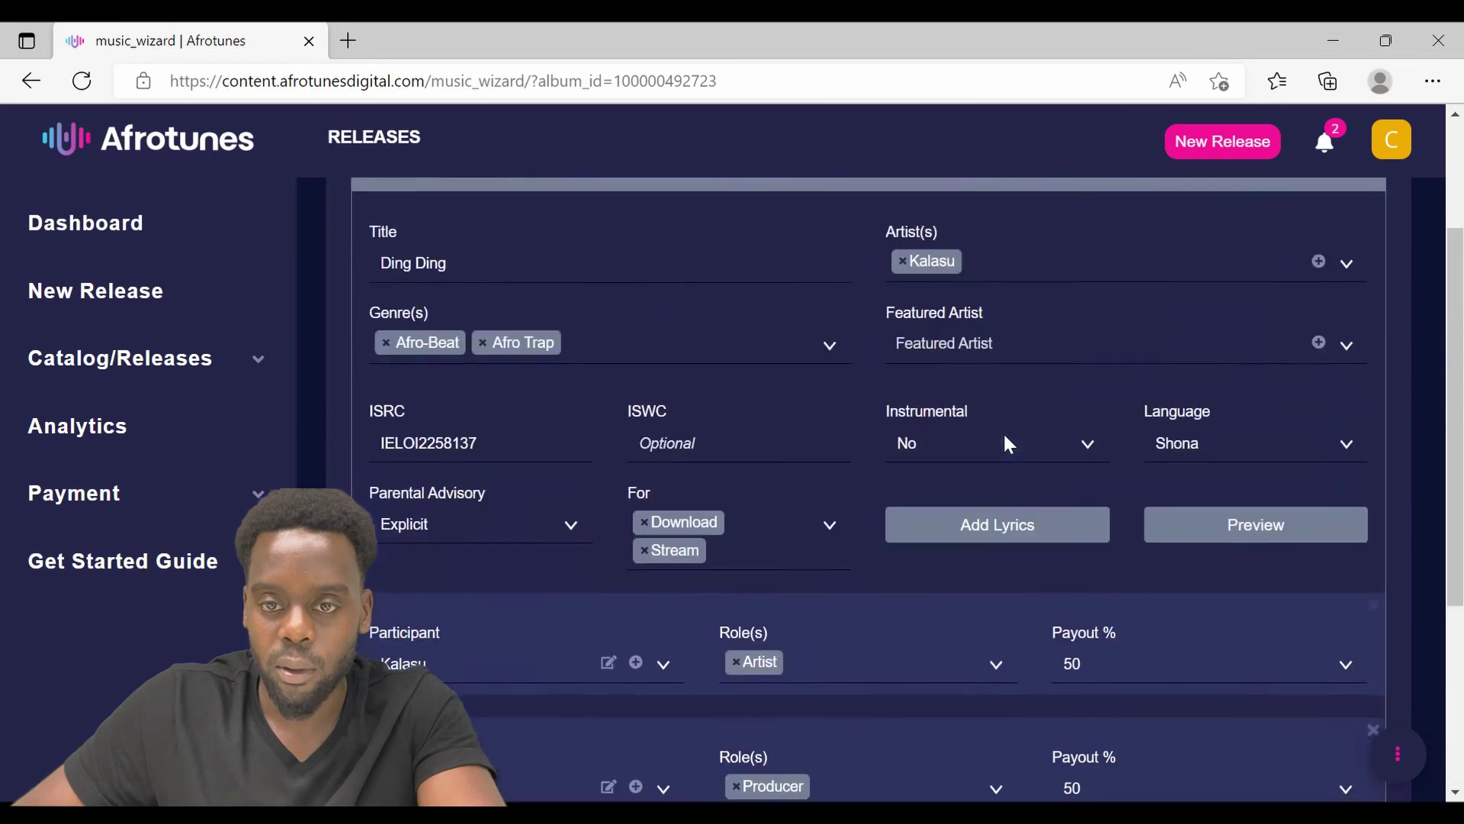
scroll(1006, 444, down, 3)
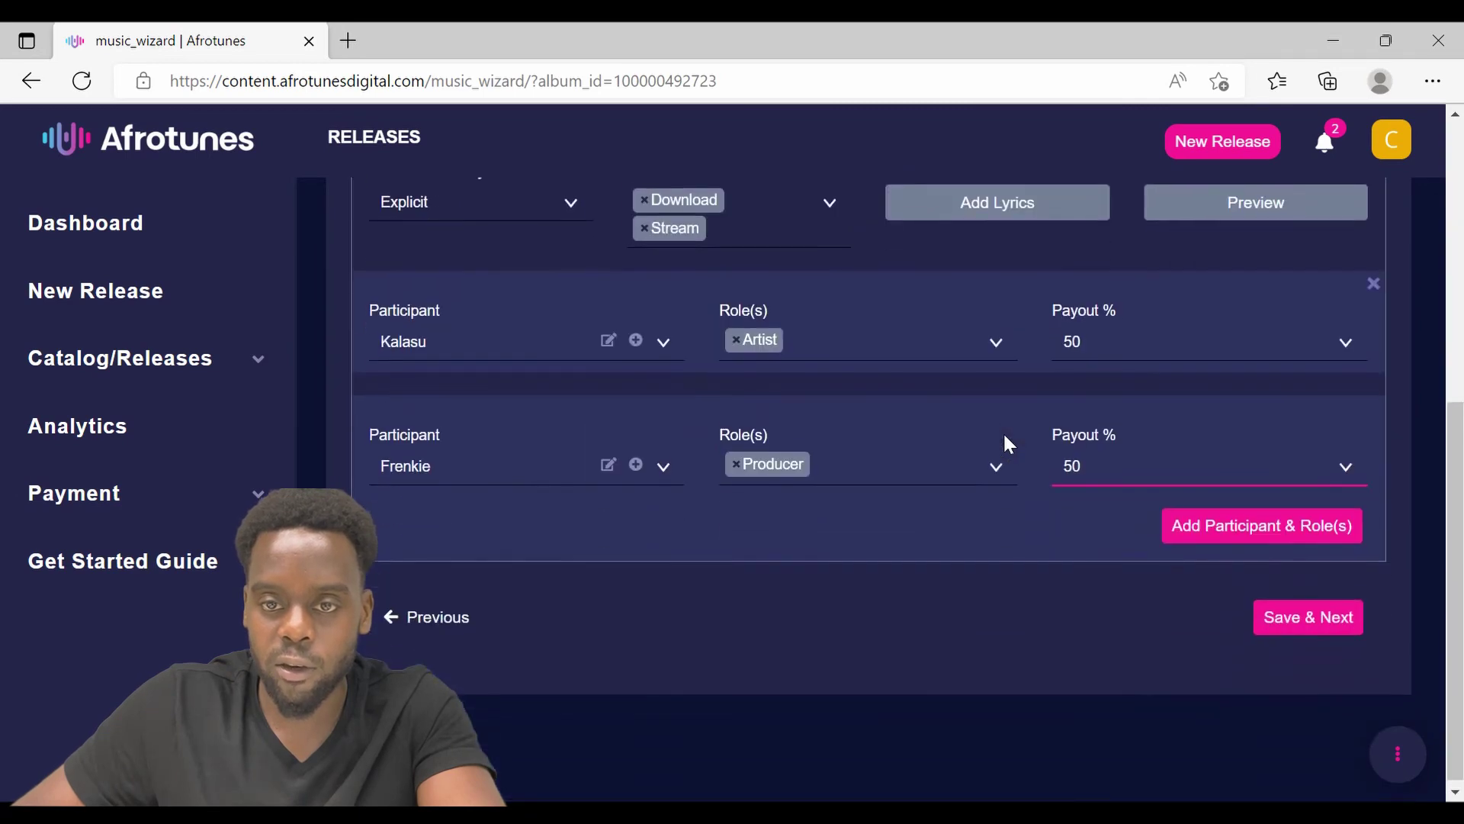
- Save the track details, then agree to owning the distribution rights on the Outlet Details step
click(1313, 617)
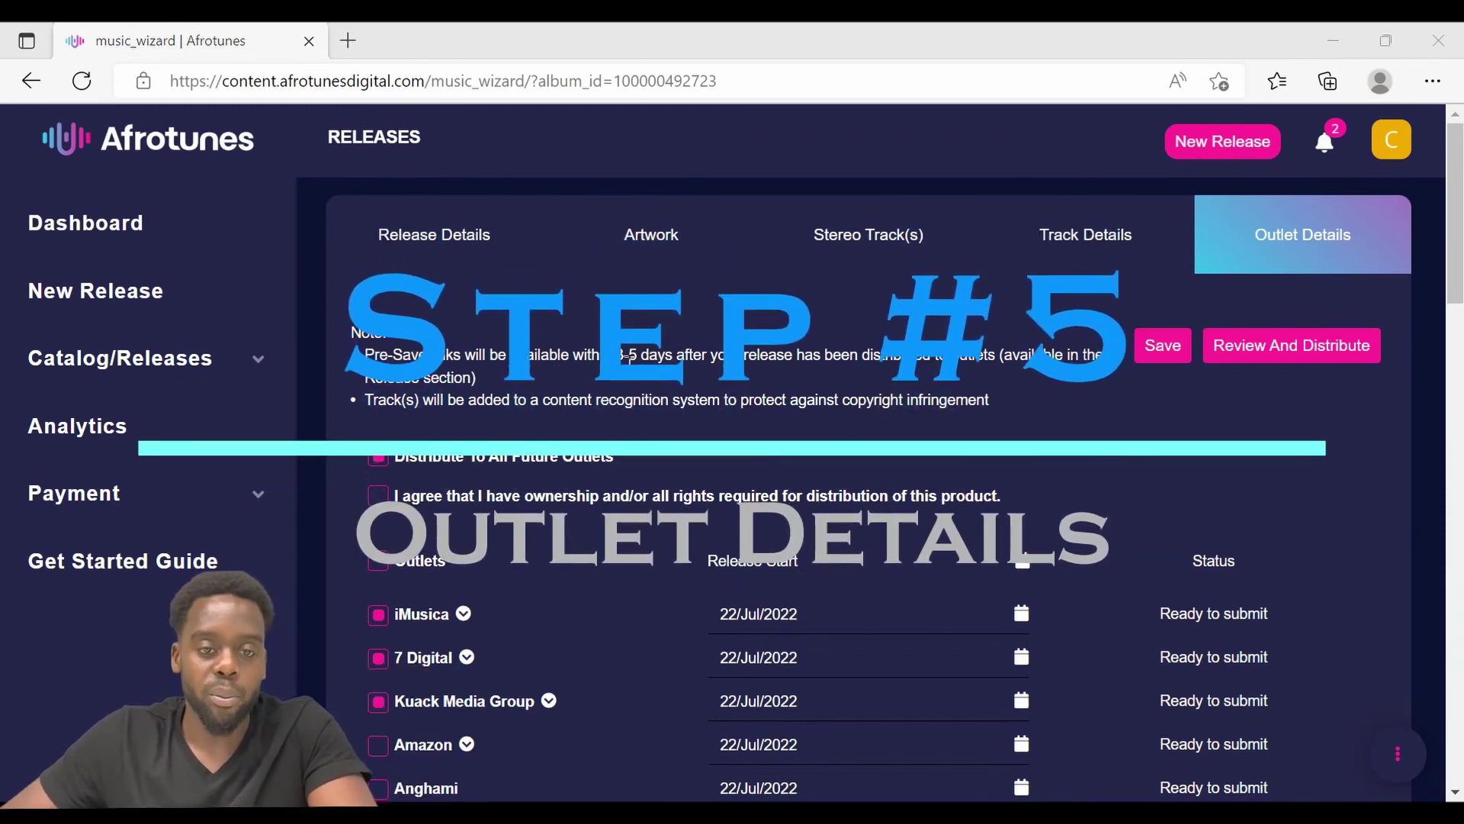
scroll(449, 326, down, 3)
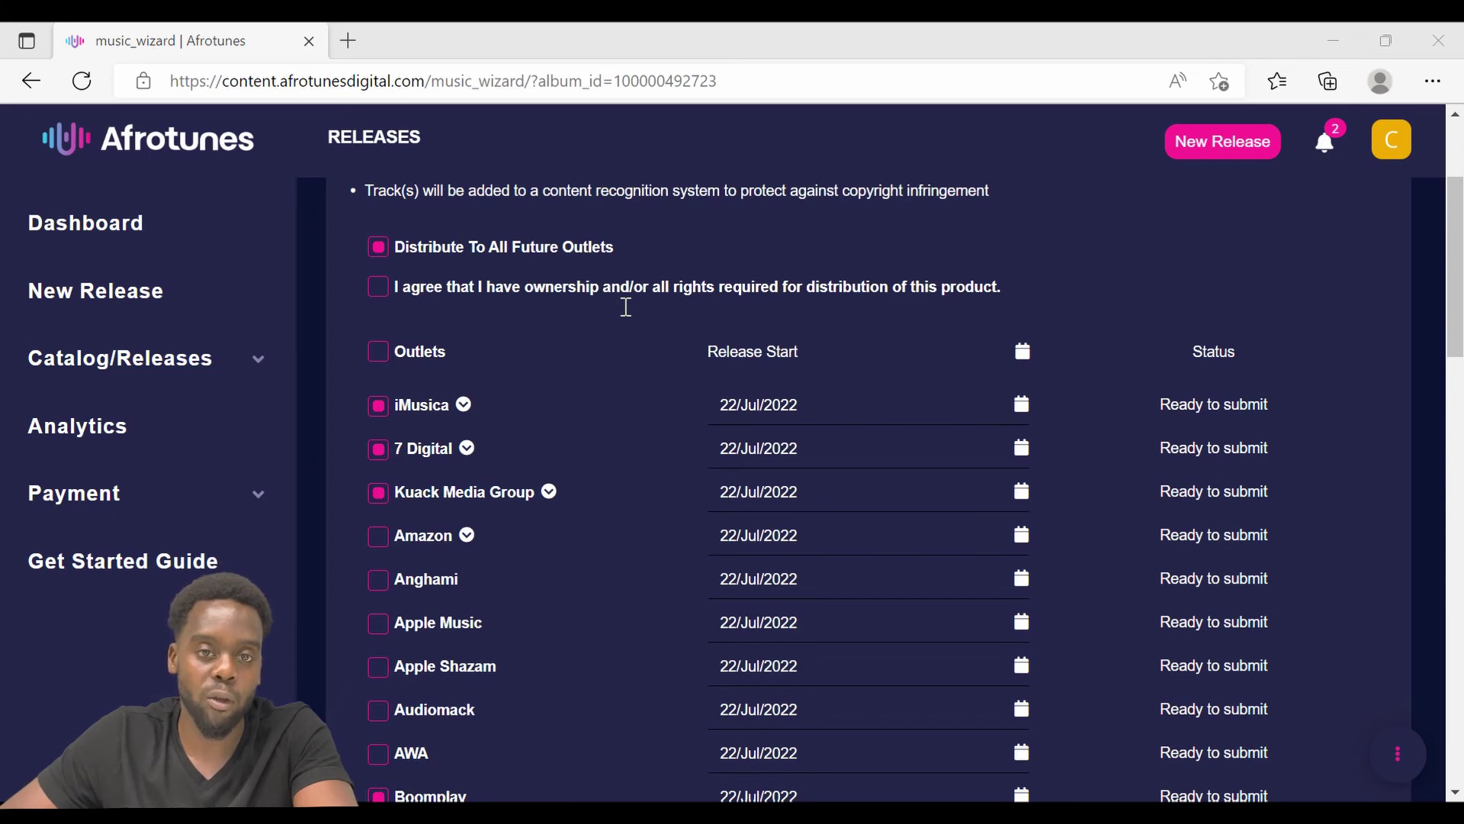
click(421, 300)
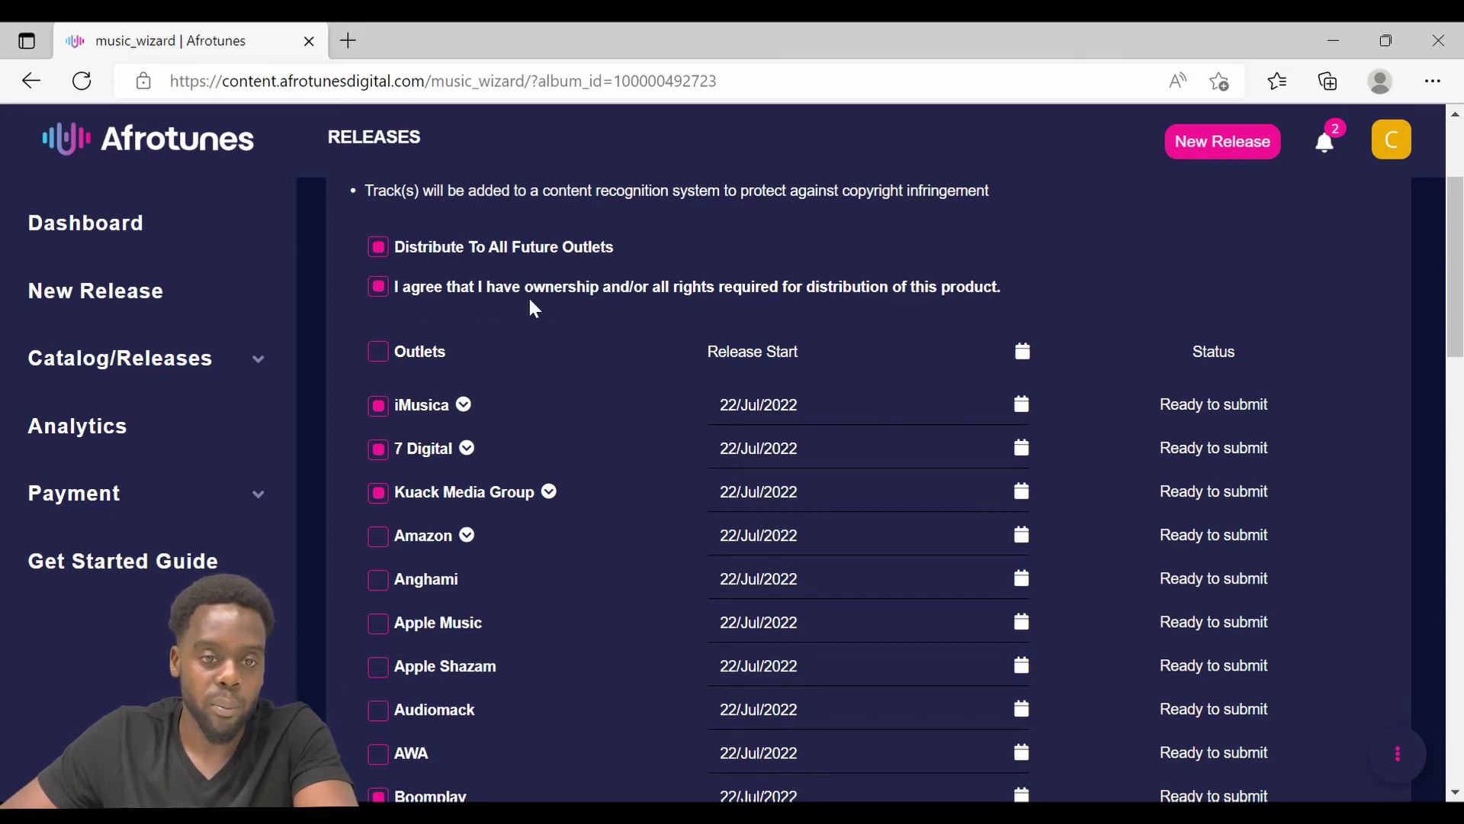
scroll(530, 300, down, 1)
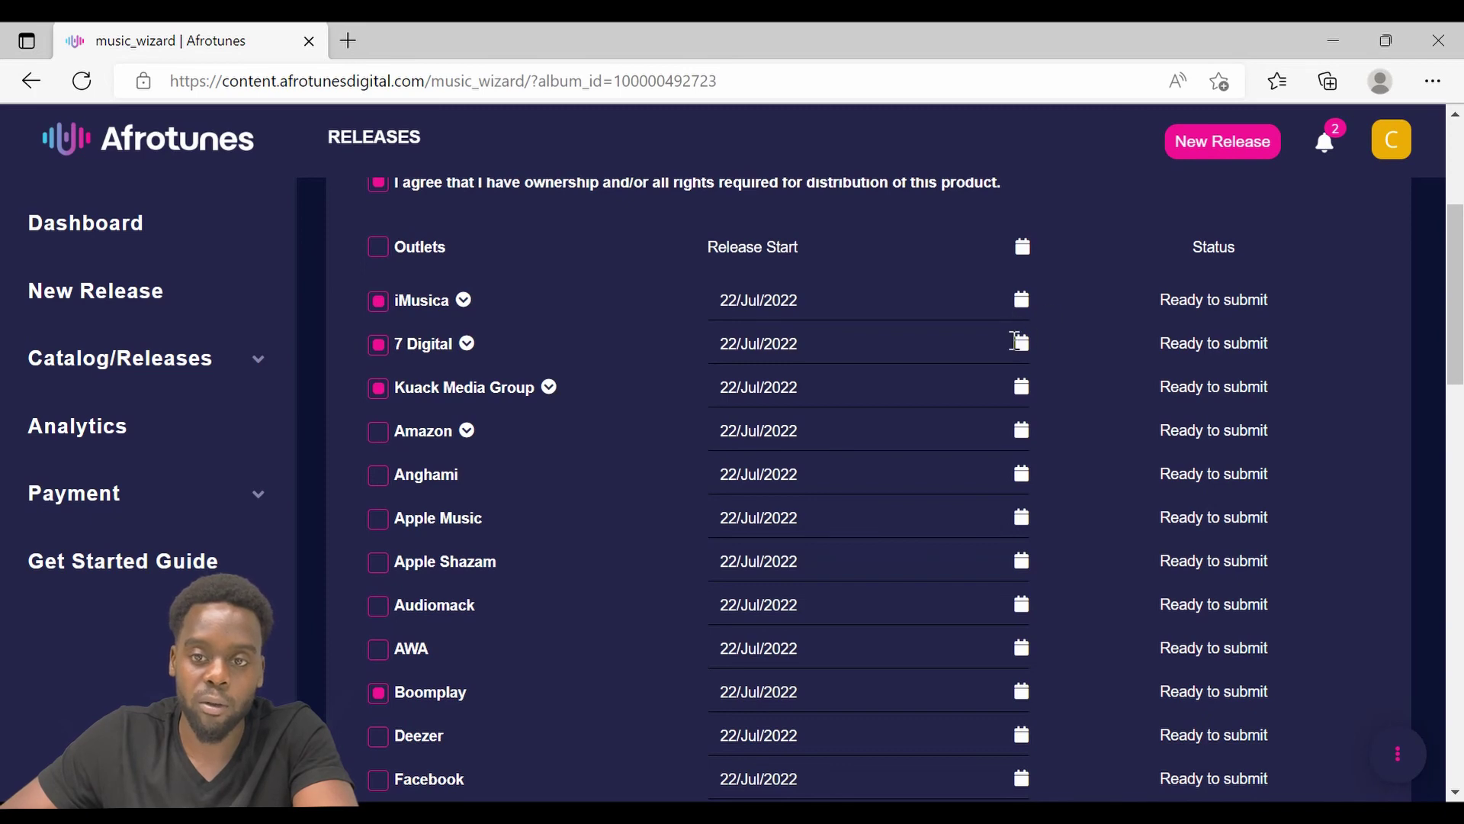
- Select all outlets at once, from Tencent and TikTok through YouTube Music and Adaptr
scroll(461, 415, up, 3)
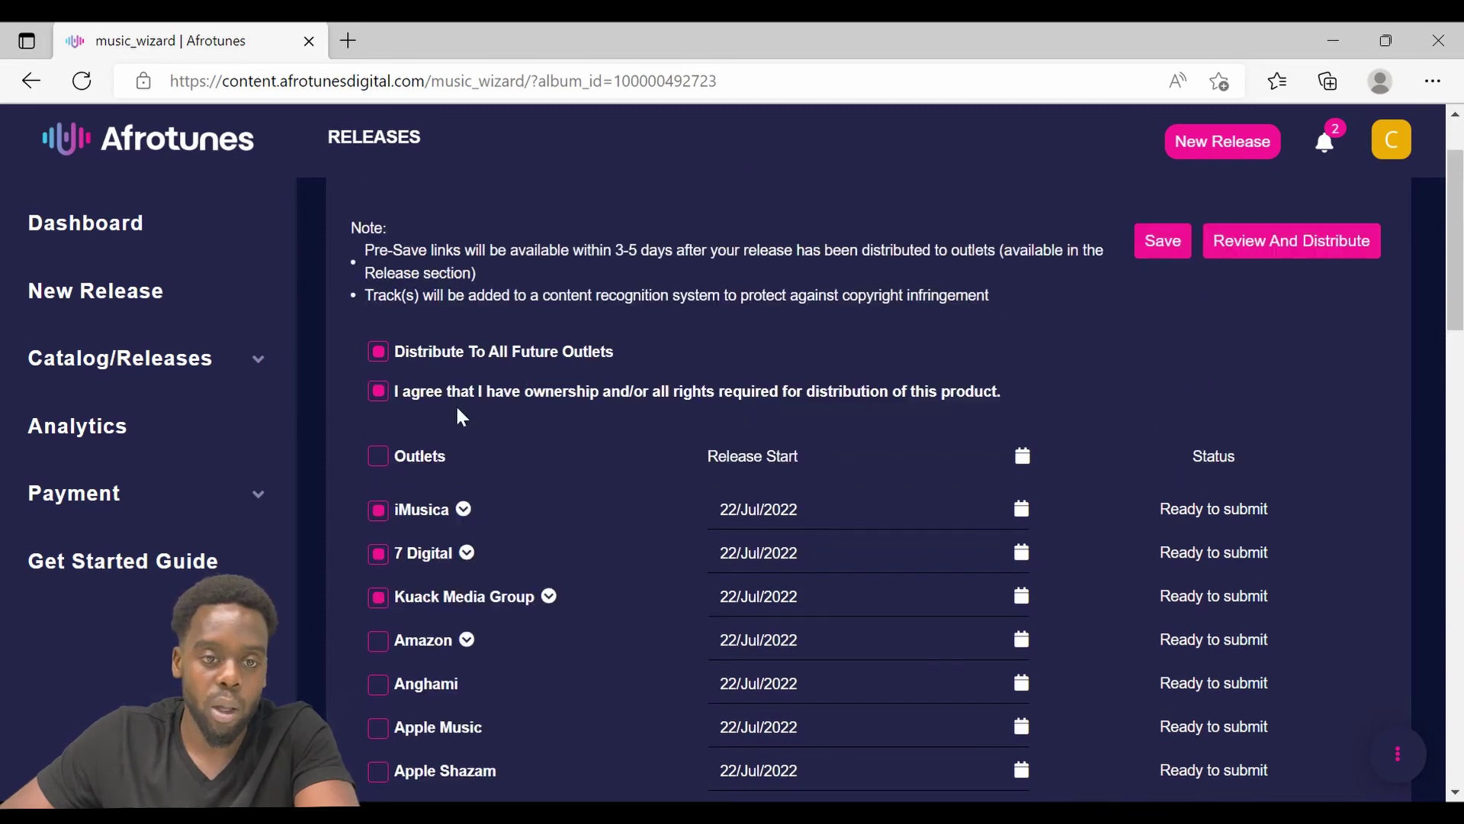
click(392, 455)
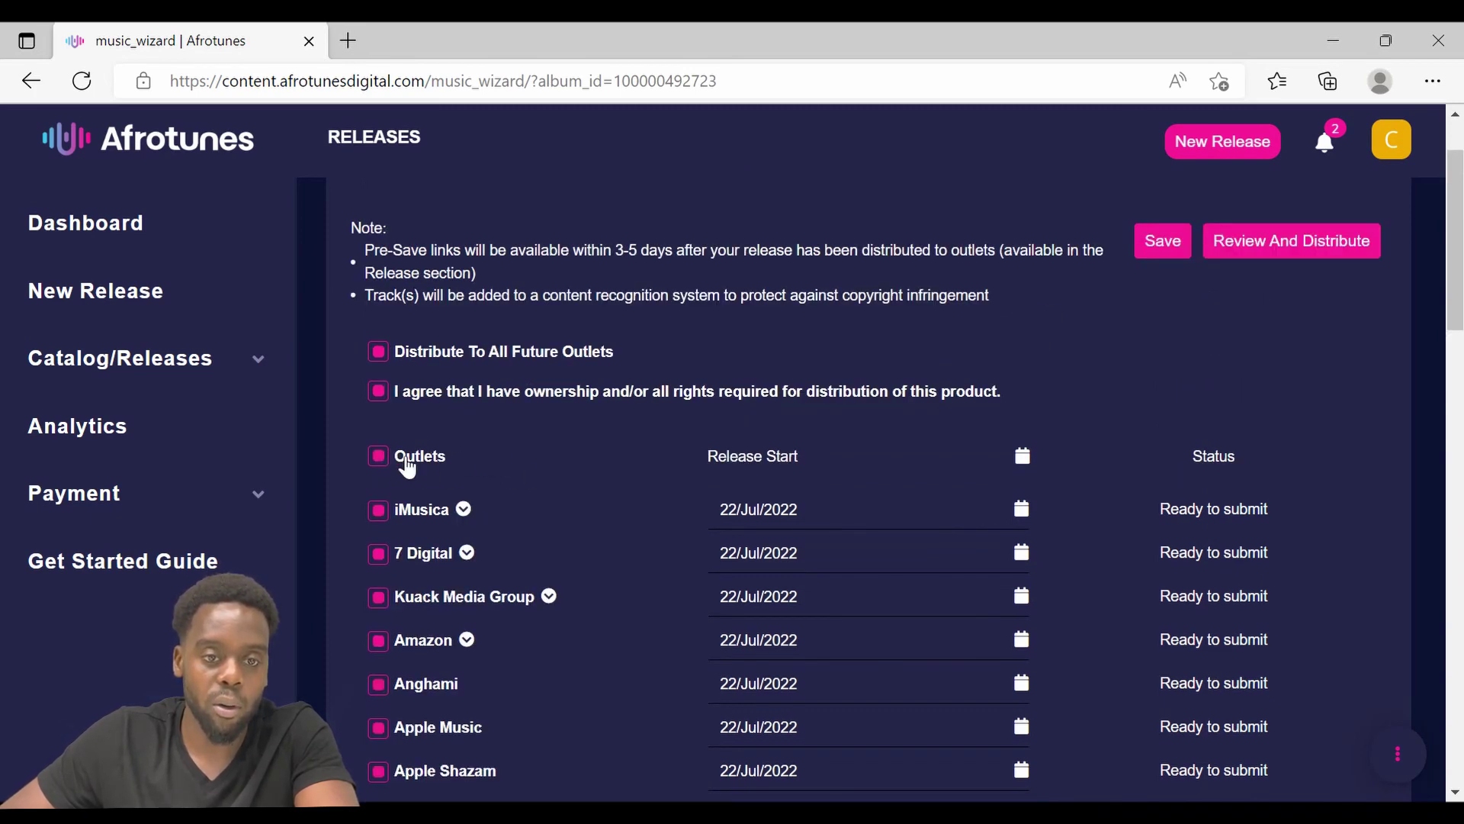
scroll(507, 458, down, 4)
scroll(503, 469, down, 8)
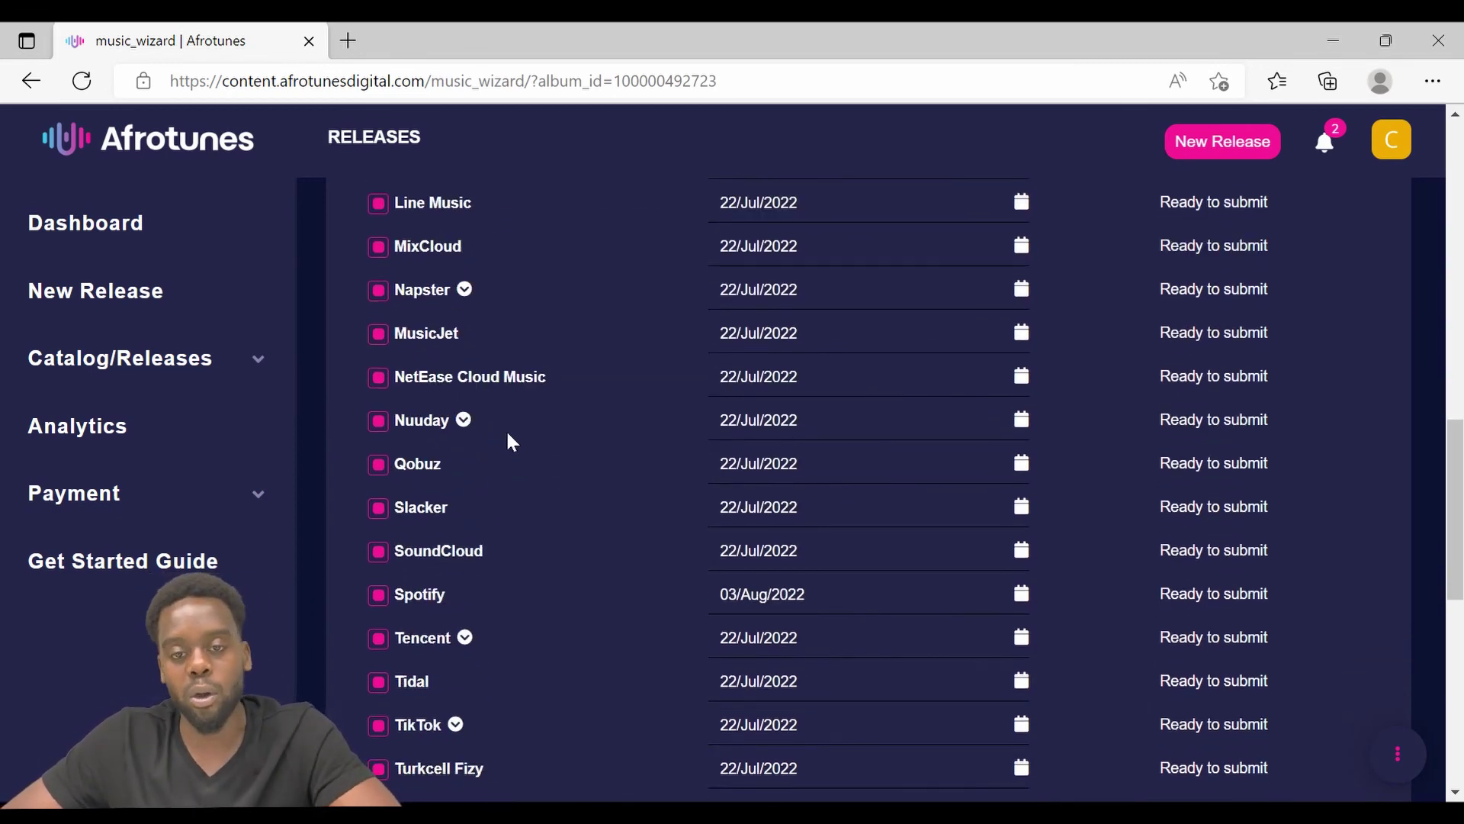
scroll(511, 450, down, 5)
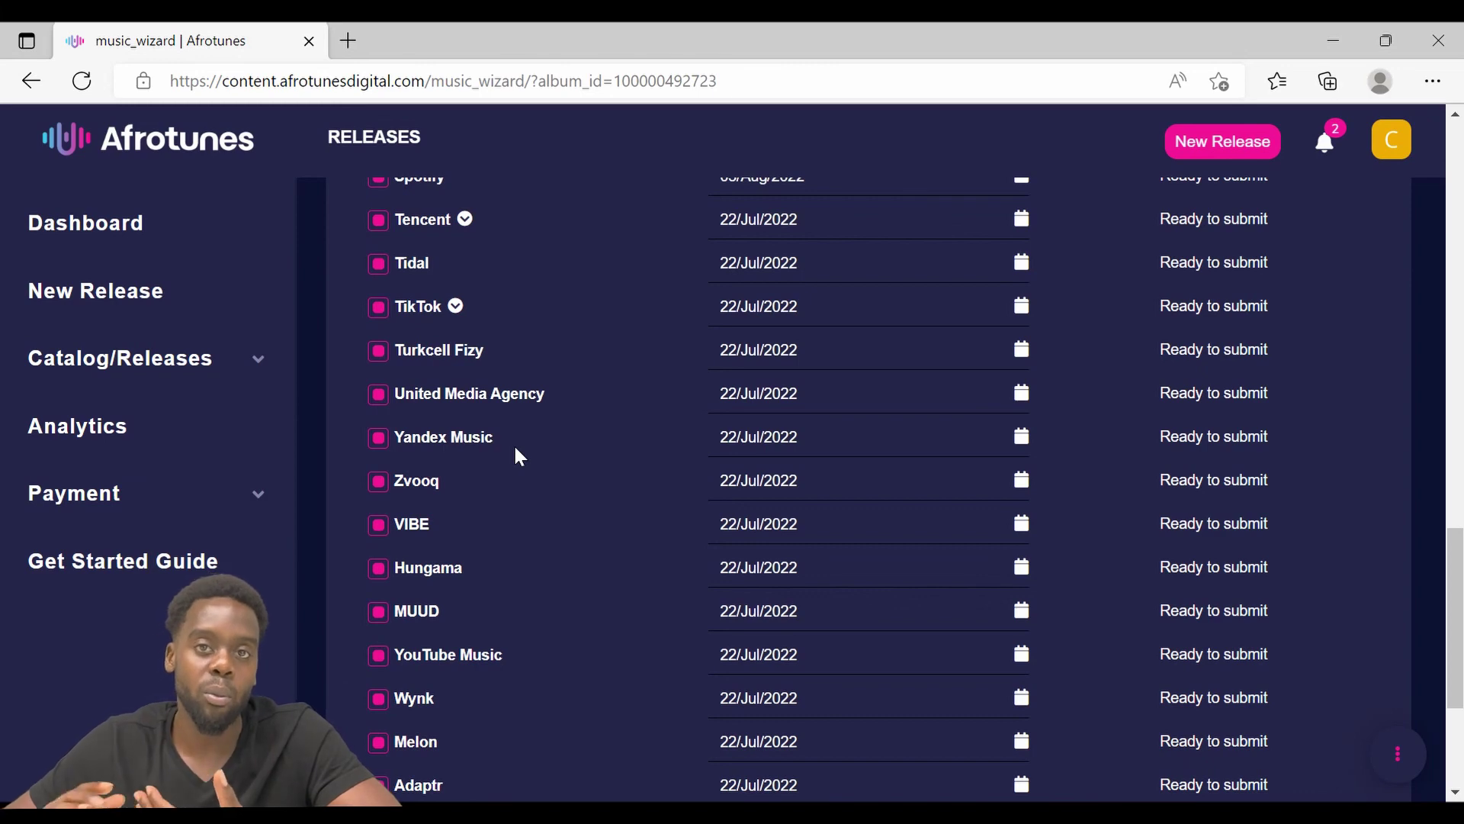
scroll(515, 443, down, 4)
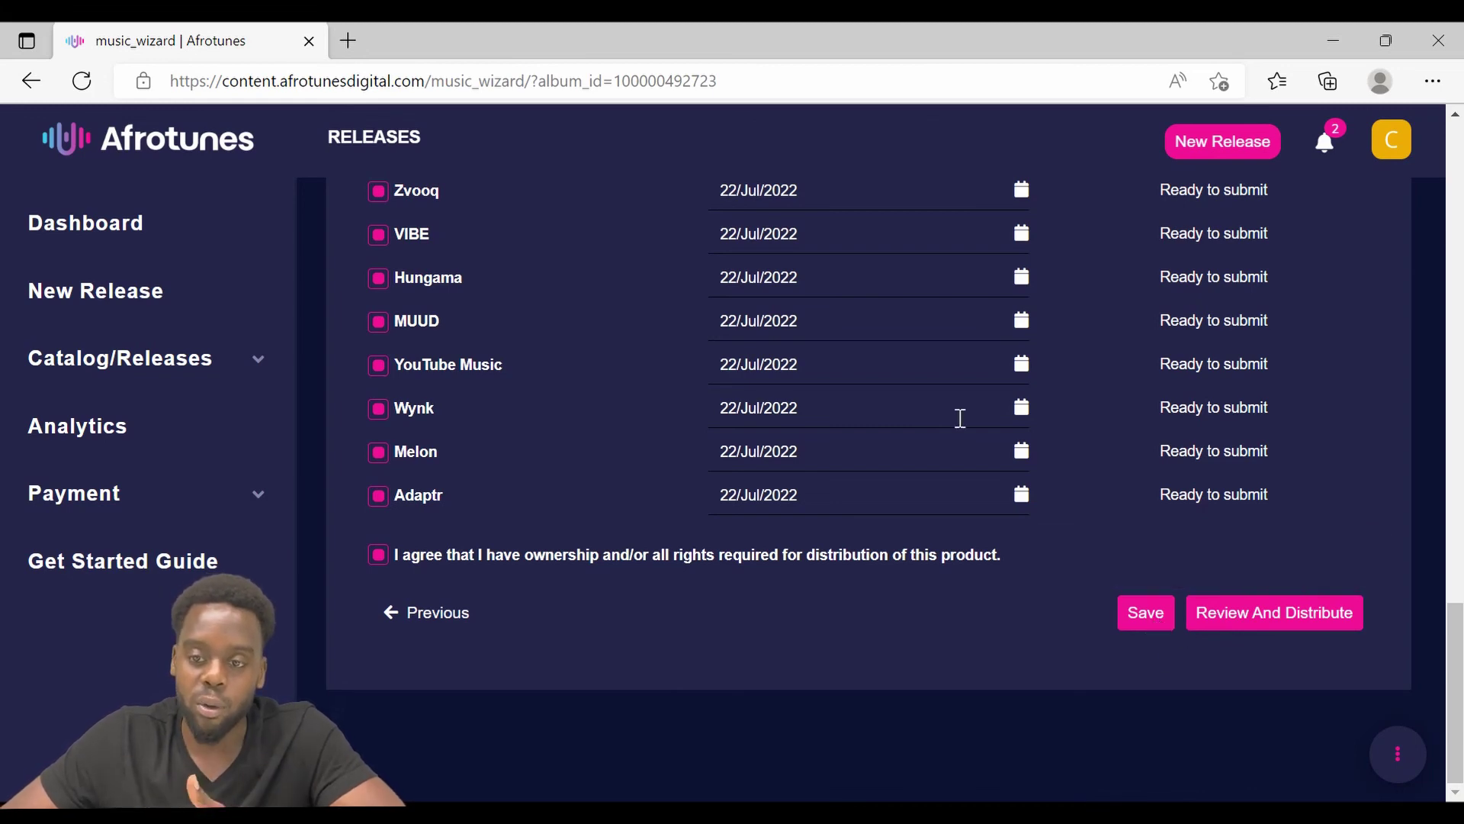
scroll(1260, 733, up, 1)
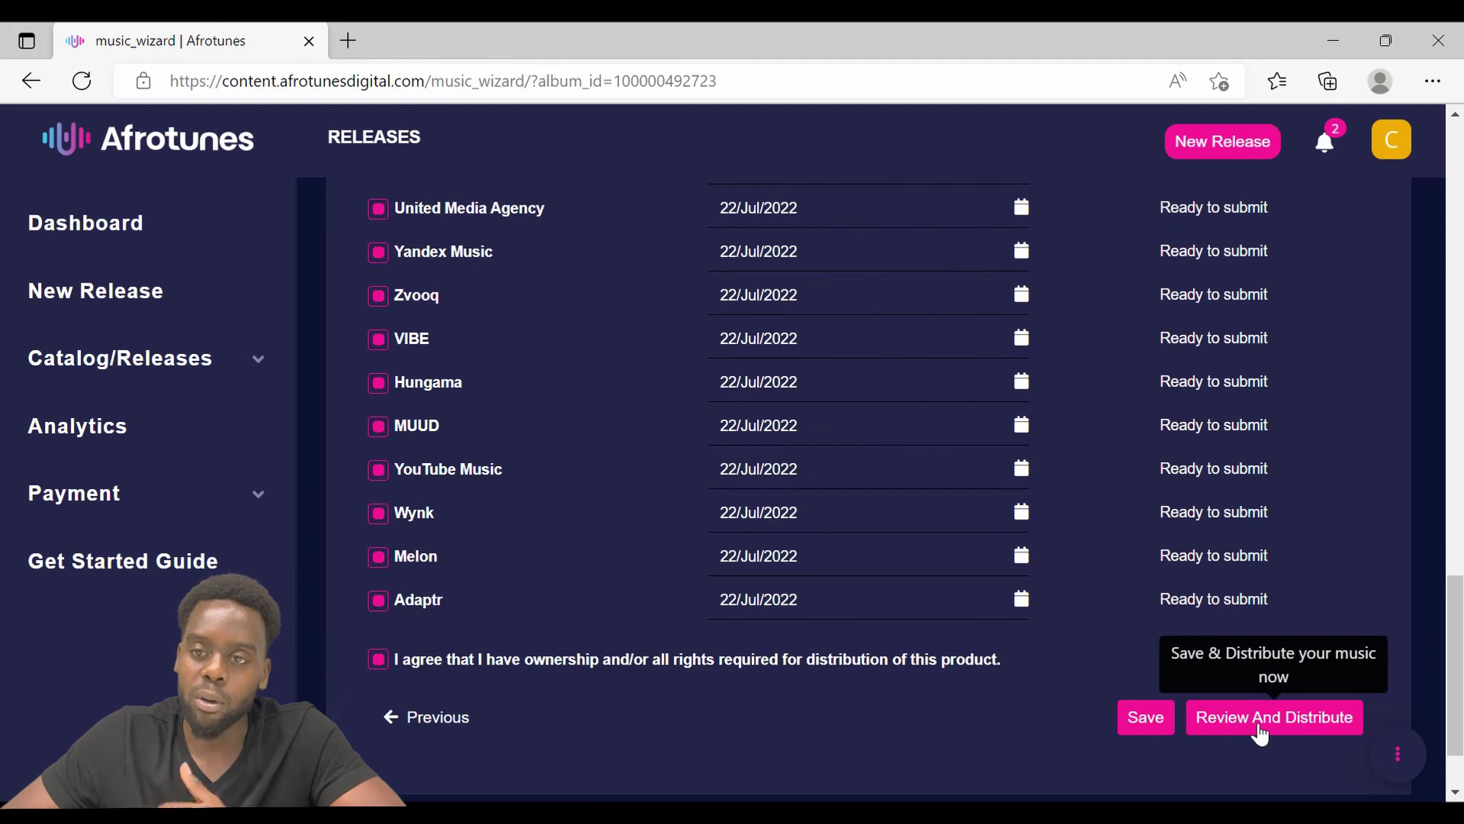
- Send the Ding Ding release off with Review And Distribute
click(1252, 729)
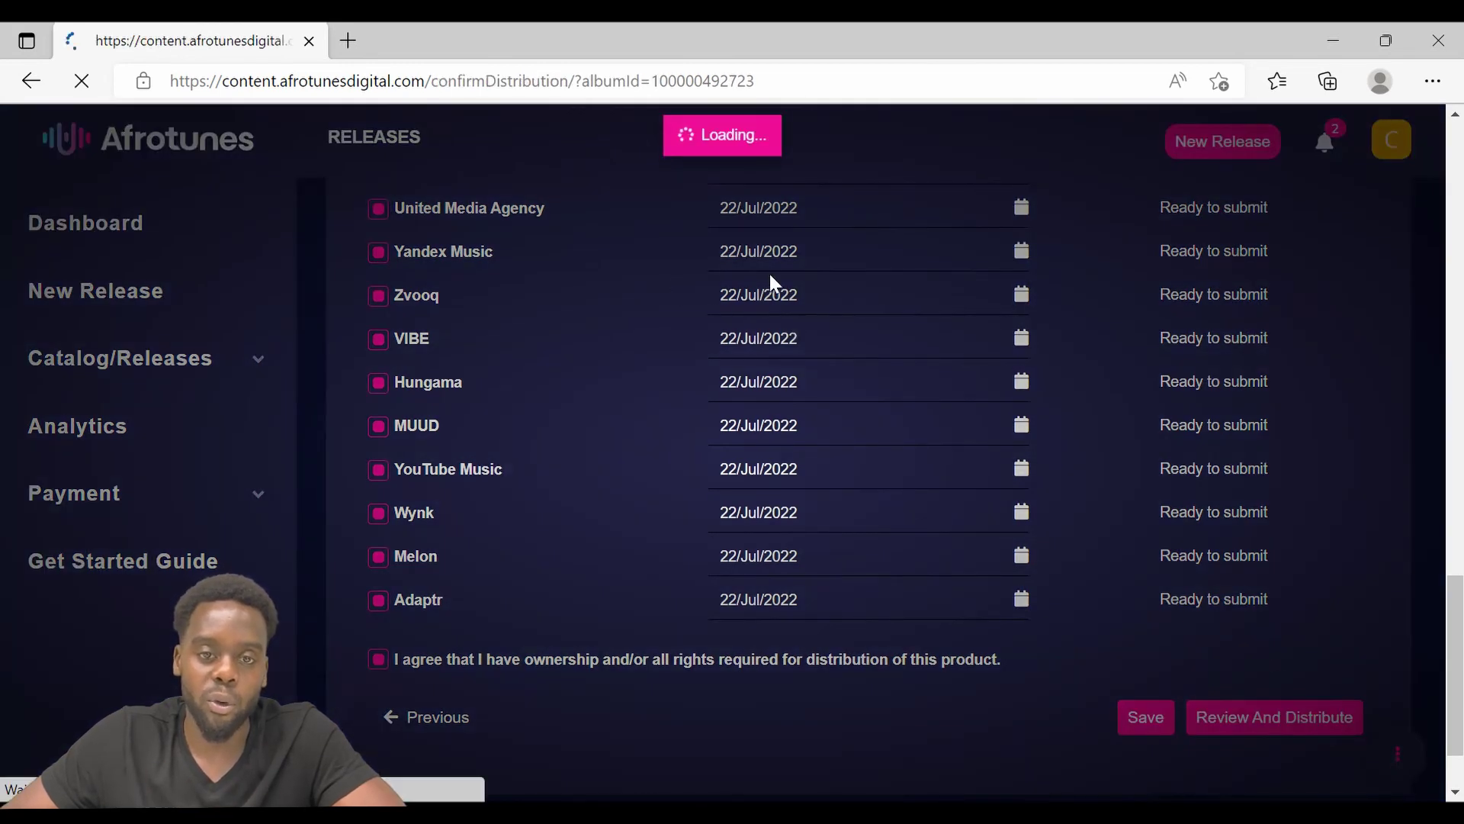